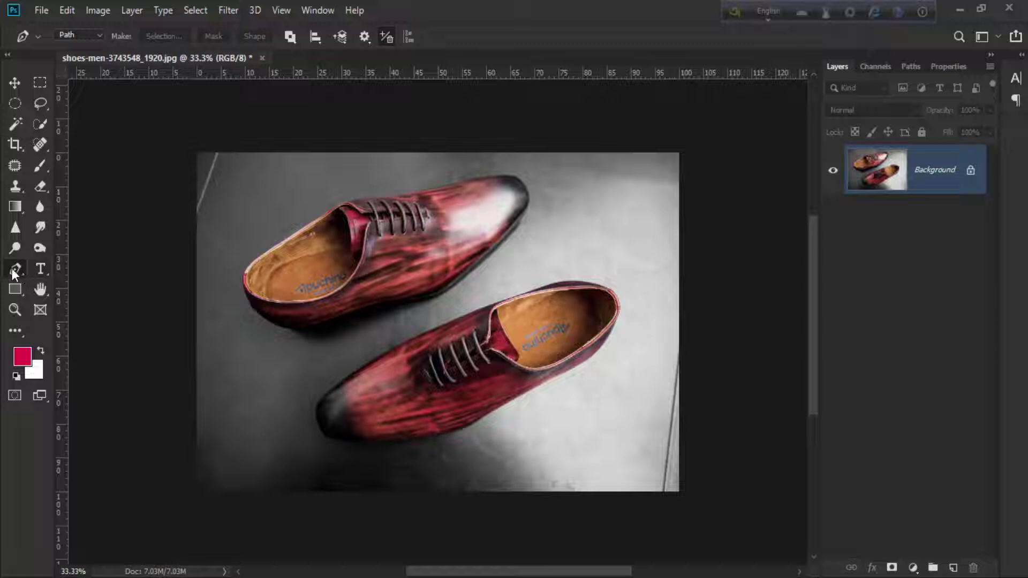
# - Display the document's paths and add a new empty path for outlining the shoes
pyautogui.click(317, 11)
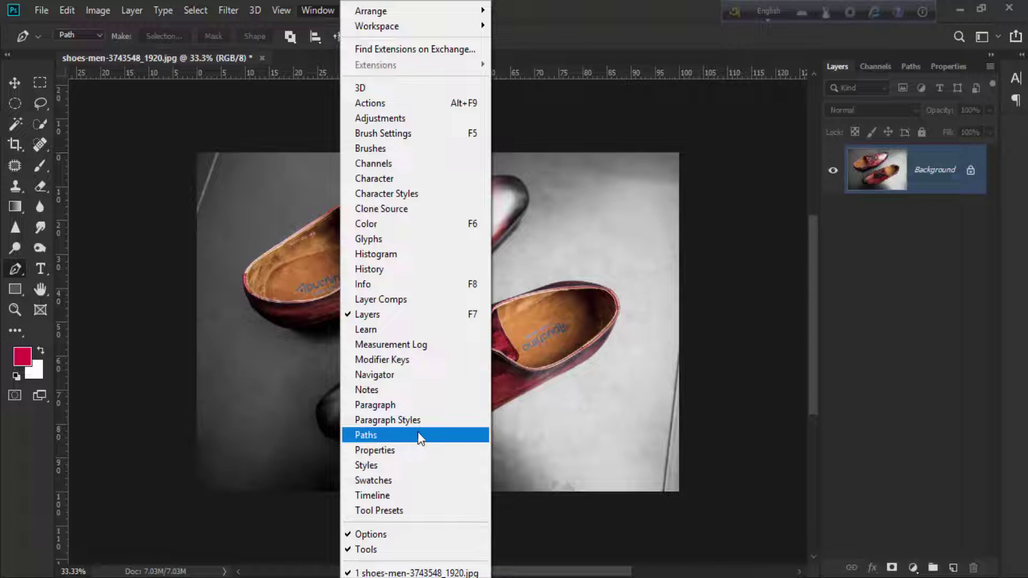
pyautogui.click(434, 435)
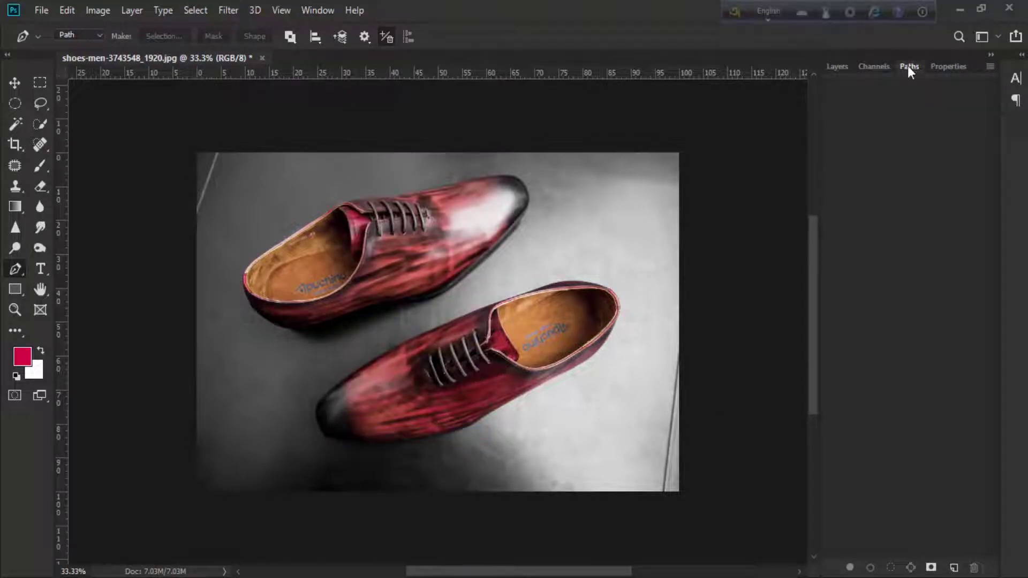
pyautogui.click(954, 568)
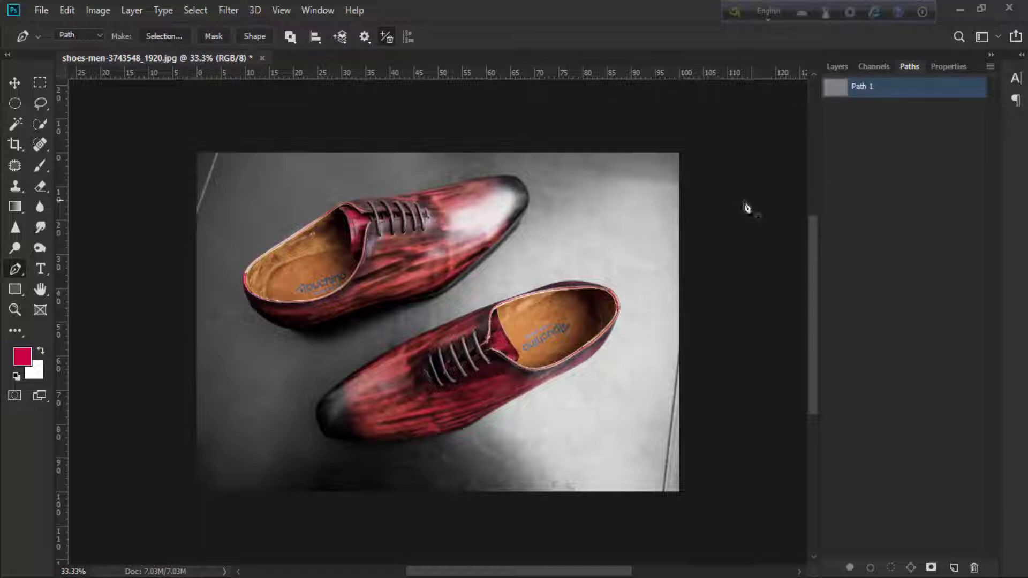
# - Trace the upper shoe with the Pen tool, following the underside of its sole and curving around the heel
pyautogui.scroll(5, 317, 330)
pyautogui.scroll(4, 524, 327)
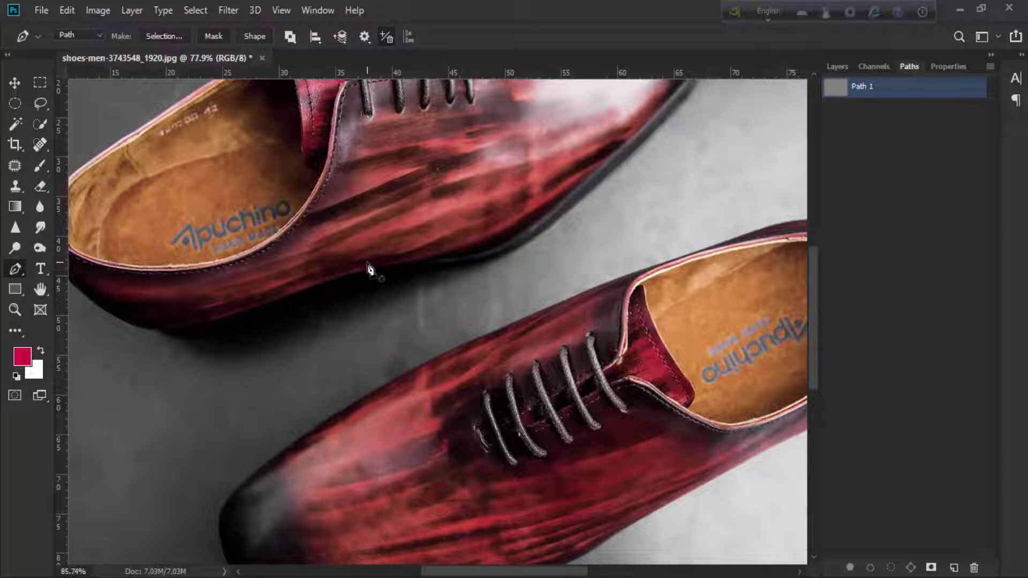
pyautogui.scroll(4, 374, 266)
pyautogui.scroll(2, 450, 284)
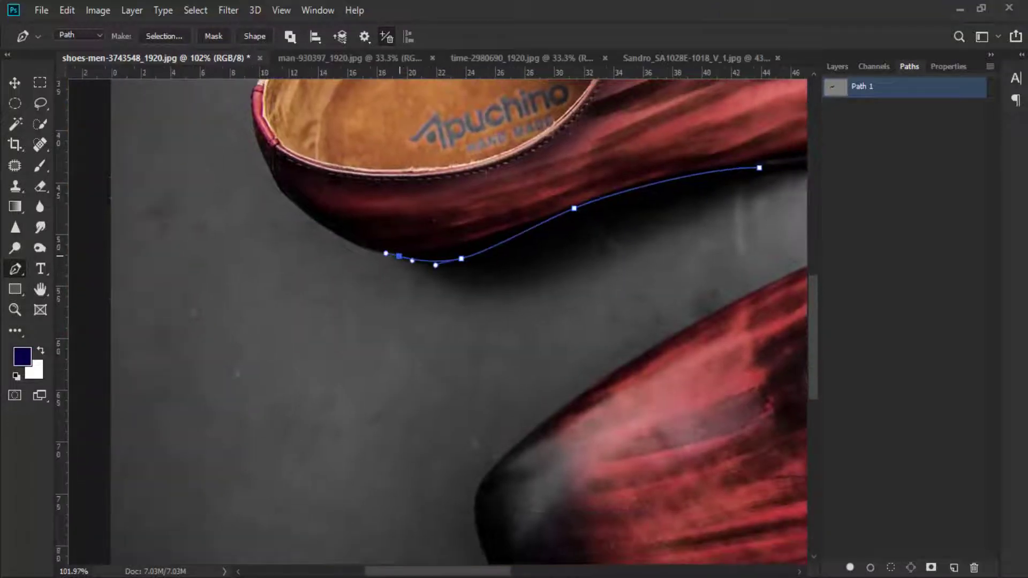
pyautogui.moveTo(398, 256); pyautogui.dragTo(529, 337)
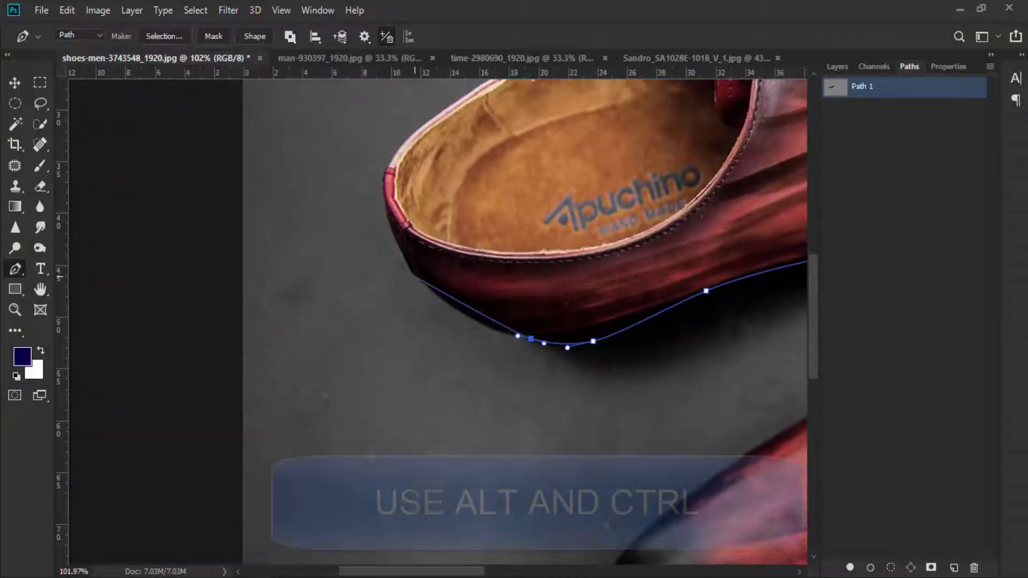
pyautogui.moveTo(412, 273)
pyautogui.mouseDown()
pyautogui.moveTo(369, 222)
pyautogui.moveTo(427, 304)
pyautogui.mouseUp()
pyautogui.moveTo(410, 236); pyautogui.dragTo(412, 233)
pyautogui.moveTo(412, 232); pyautogui.dragTo(291, 338)
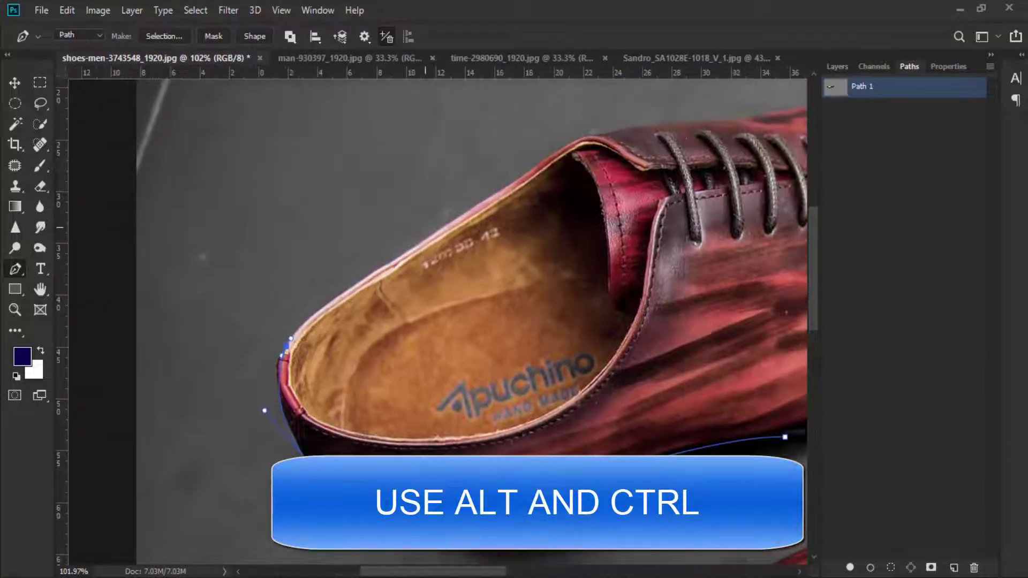
# - Continue the upper shoe's path along the far rim of its opening and past the laces to the toe
pyautogui.scroll(3, 338, 300)
pyautogui.moveTo(347, 288); pyautogui.dragTo(255, 400)
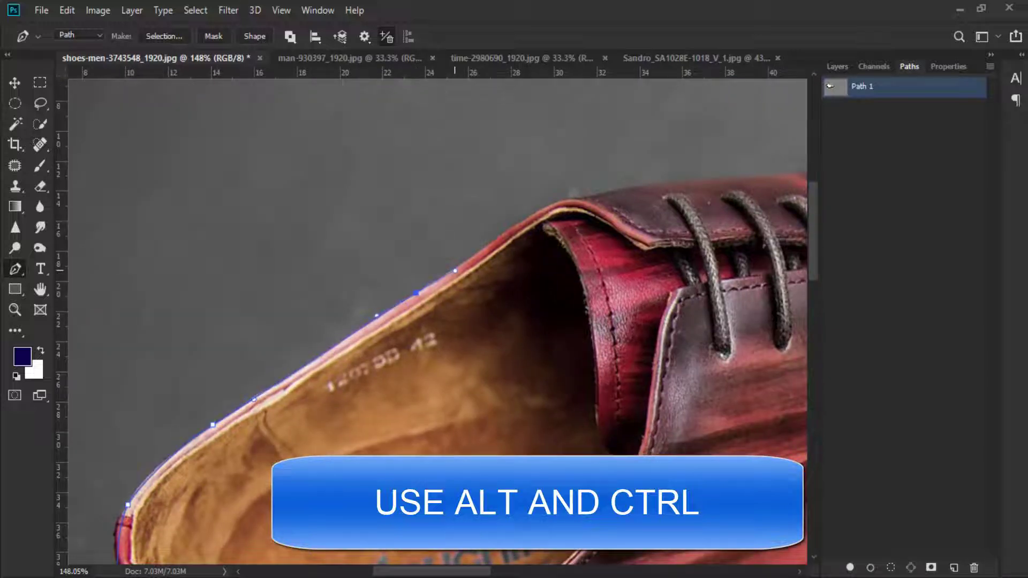
pyautogui.moveTo(599, 198); pyautogui.dragTo(302, 319)
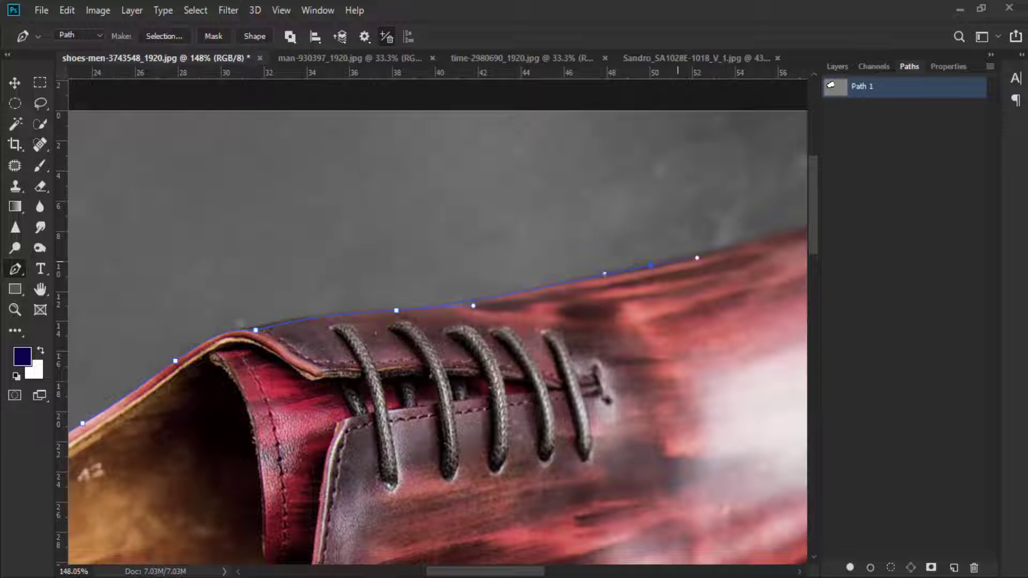
pyautogui.moveTo(697, 258); pyautogui.dragTo(707, 255)
pyautogui.moveTo(709, 255); pyautogui.dragTo(246, 374)
pyautogui.moveTo(488, 332); pyautogui.dragTo(421, 189)
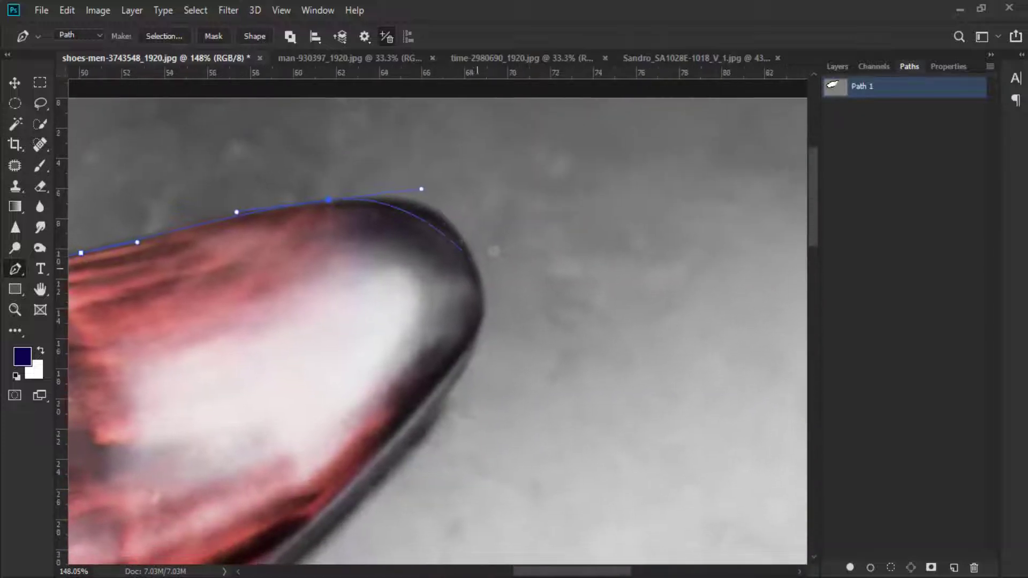
# - Curve the path around the upper shoe's toe, follow its lower edge back, and close the outline at the starting anchor
pyautogui.scroll(-3, 487, 295)
pyautogui.moveTo(487, 295); pyautogui.dragTo(555, 230)
pyautogui.moveTo(518, 313); pyautogui.dragTo(477, 373)
pyautogui.moveTo(477, 372); pyautogui.dragTo(710, 188)
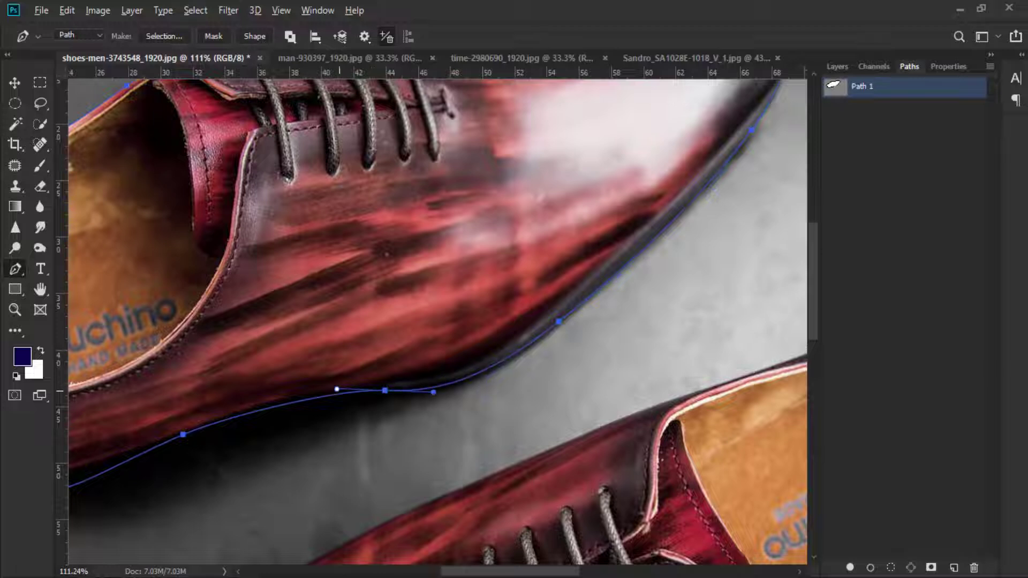
pyautogui.moveTo(340, 392); pyautogui.dragTo(592, 74)
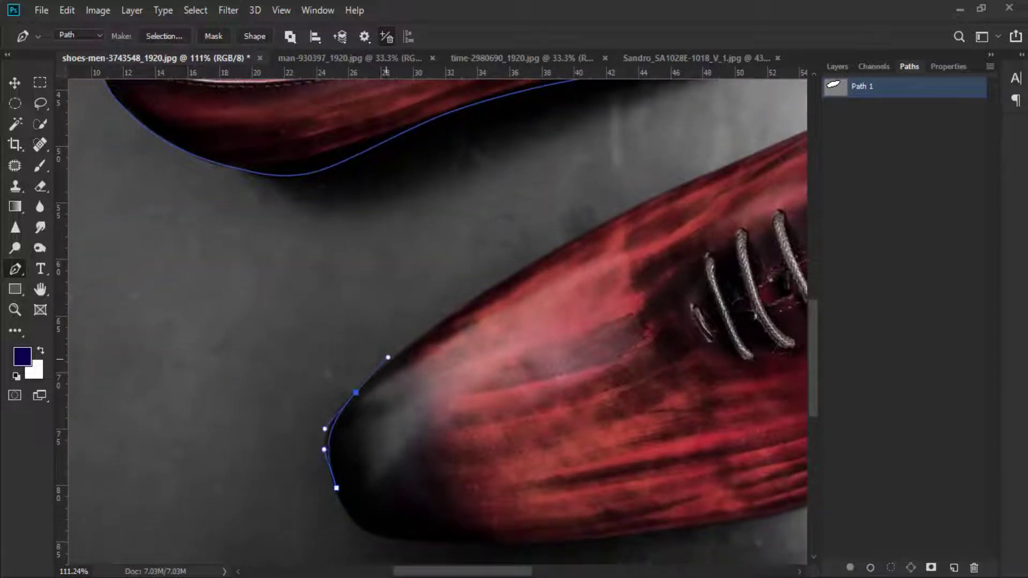
# - Trace the lower shoe's upper edge with the Pen tool from the dark toe along the opening to the heel
pyautogui.moveTo(388, 357); pyautogui.dragTo(397, 350)
pyautogui.moveTo(397, 350); pyautogui.dragTo(199, 432)
pyautogui.moveTo(364, 326); pyautogui.dragTo(455, 275)
pyautogui.moveTo(455, 275); pyautogui.dragTo(192, 425)
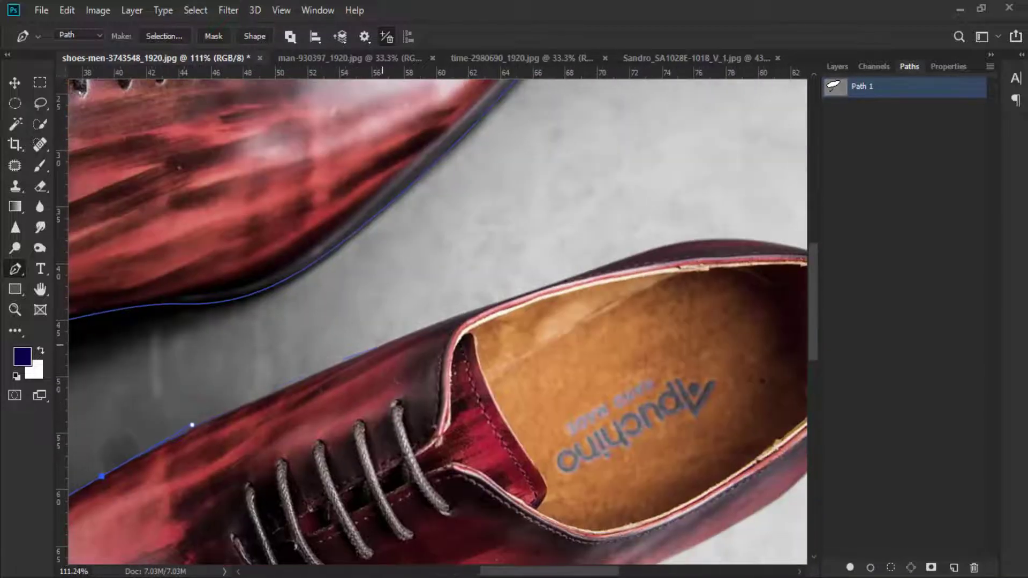
pyautogui.moveTo(478, 304); pyautogui.dragTo(478, 305)
pyautogui.moveTo(562, 281); pyautogui.dragTo(595, 269)
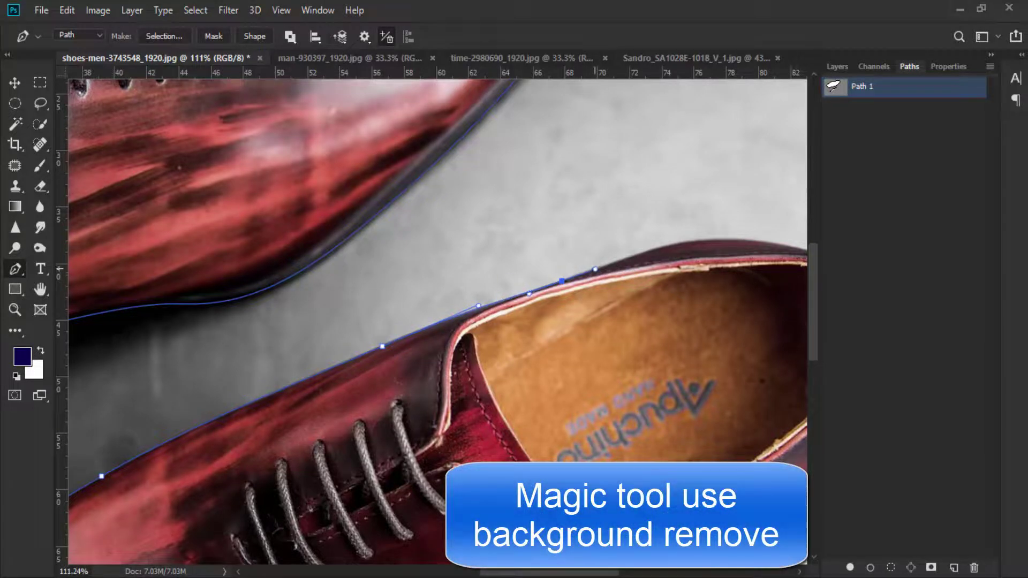
pyautogui.moveTo(709, 239); pyautogui.dragTo(285, 261)
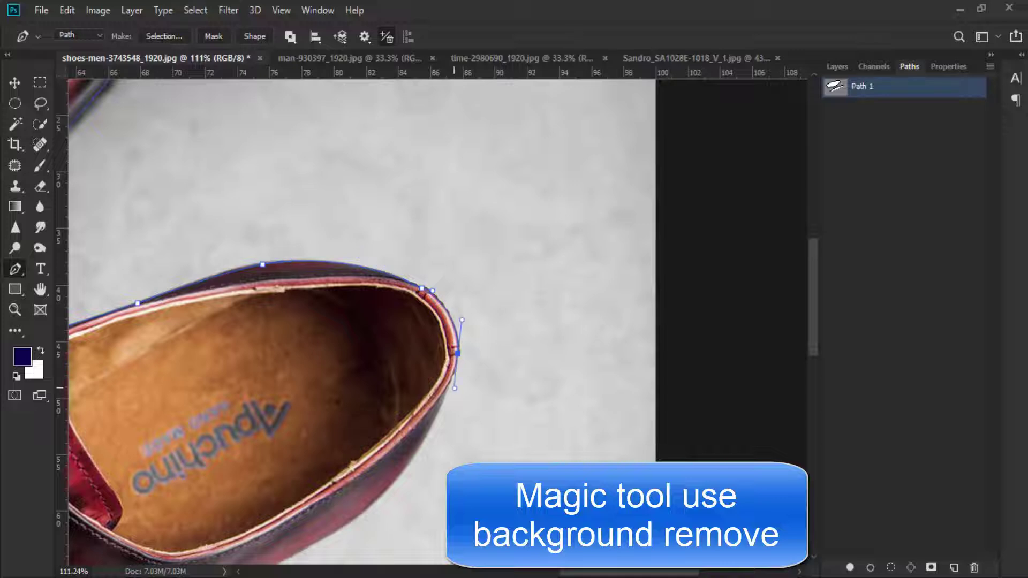
# - Continue the lower shoe's path around the heel and along the lower side of the opening toward the middle
pyautogui.moveTo(455, 388); pyautogui.dragTo(453, 392)
pyautogui.moveTo(453, 392); pyautogui.dragTo(528, 244)
pyautogui.moveTo(474, 326); pyautogui.dragTo(454, 354)
pyautogui.moveTo(453, 354); pyautogui.dragTo(697, 206)
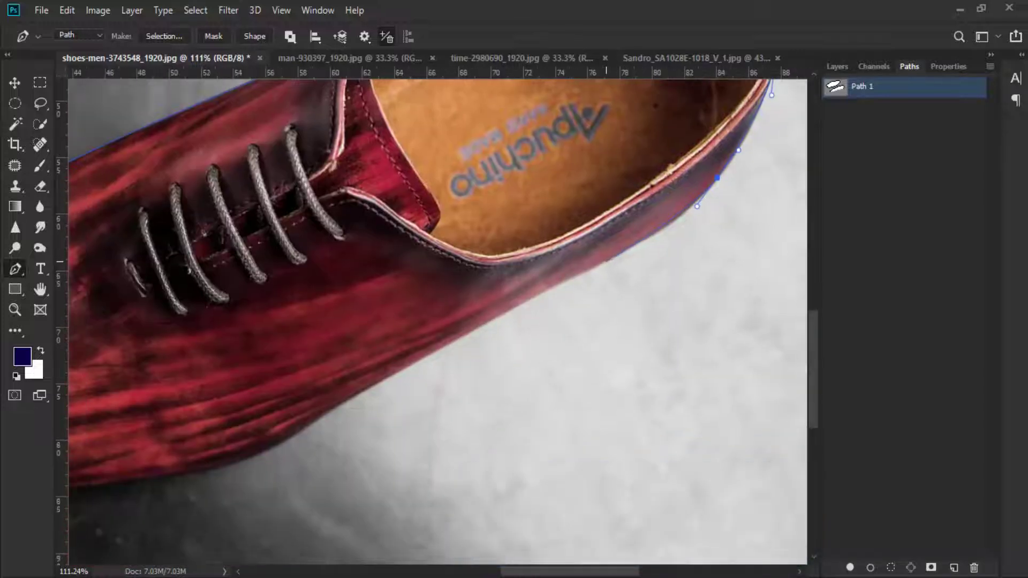
pyautogui.moveTo(536, 299); pyautogui.dragTo(614, 218)
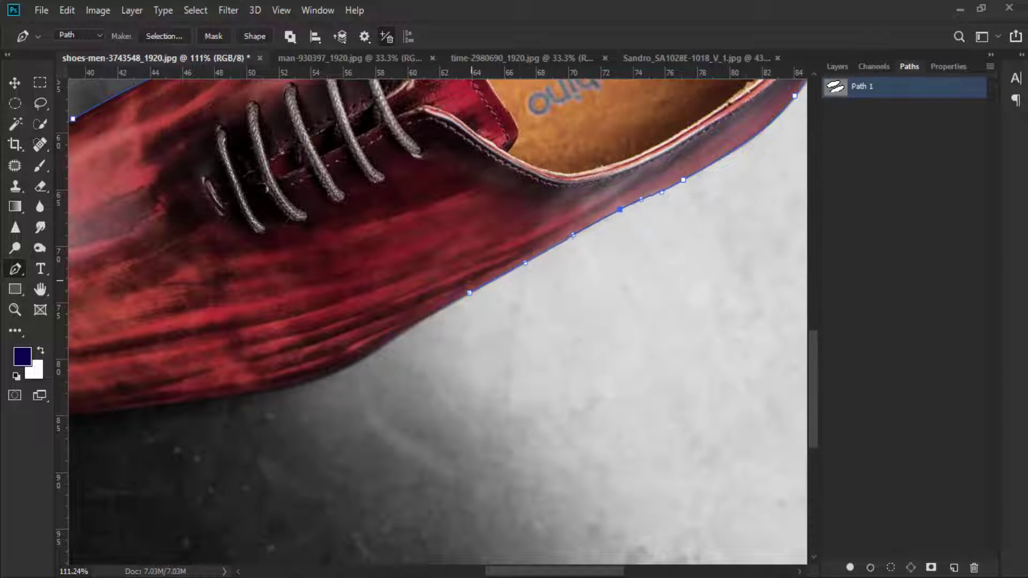
# - Finish the lower shoe's outline along the bottom edge, close it at the toe, and deselect the path
pyautogui.moveTo(370, 356); pyautogui.dragTo(364, 359)
pyautogui.moveTo(261, 392); pyautogui.dragTo(620, 291)
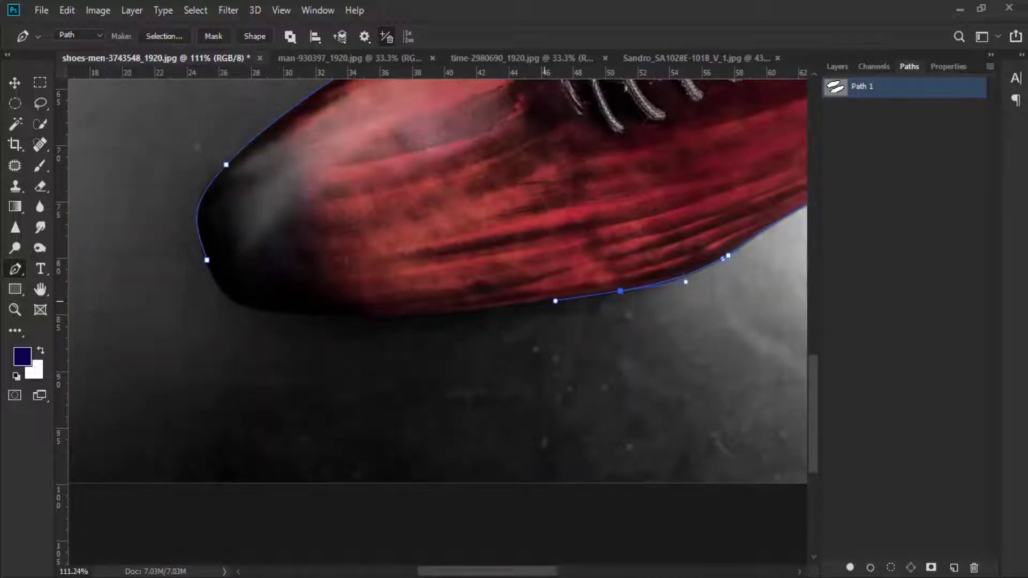
pyautogui.moveTo(544, 302); pyautogui.dragTo(682, 297)
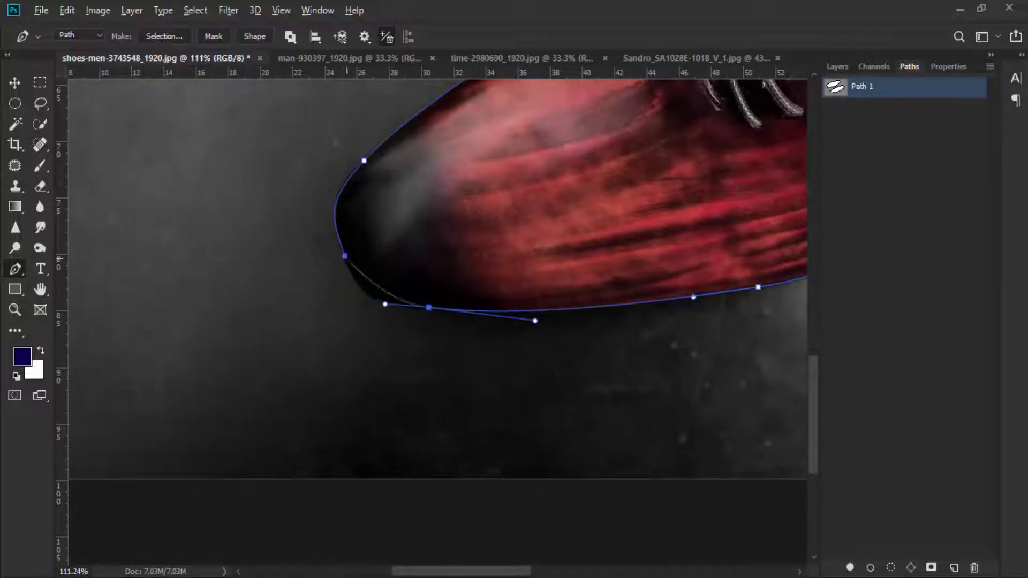
pyautogui.scroll(-5, 344, 228)
pyautogui.moveTo(329, 210); pyautogui.dragTo(275, 396)
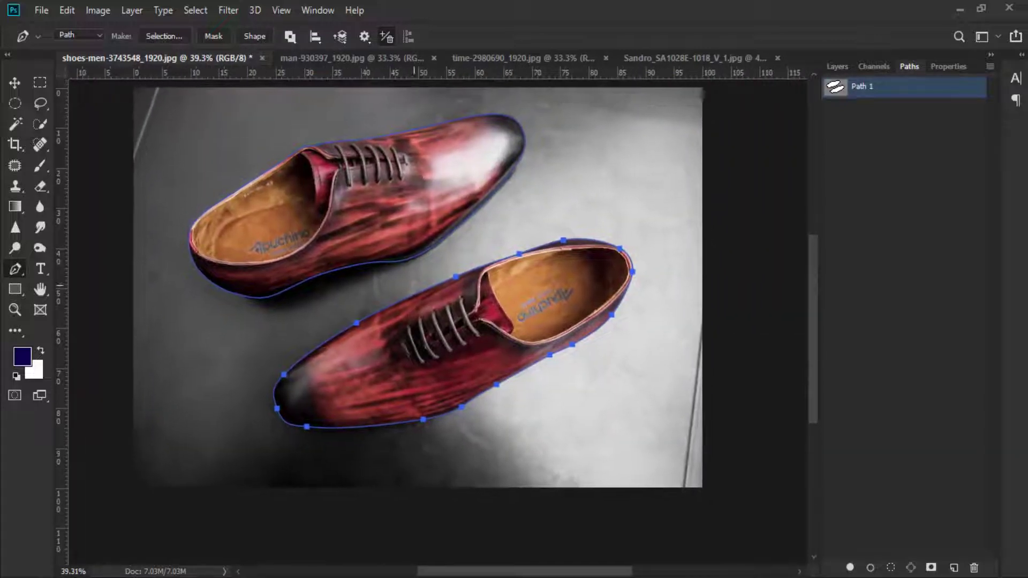
pyautogui.scroll(-1, 603, 253)
pyautogui.moveTo(604, 252); pyautogui.dragTo(597, 258)
pyautogui.click(900, 160)
# - Make a new anti-aliased selection from Path 1 with a 0.5-pixel feather and copy the shoes to a new layer
pyautogui.click(900, 87)
pyautogui.scroll(2, 422, 368)
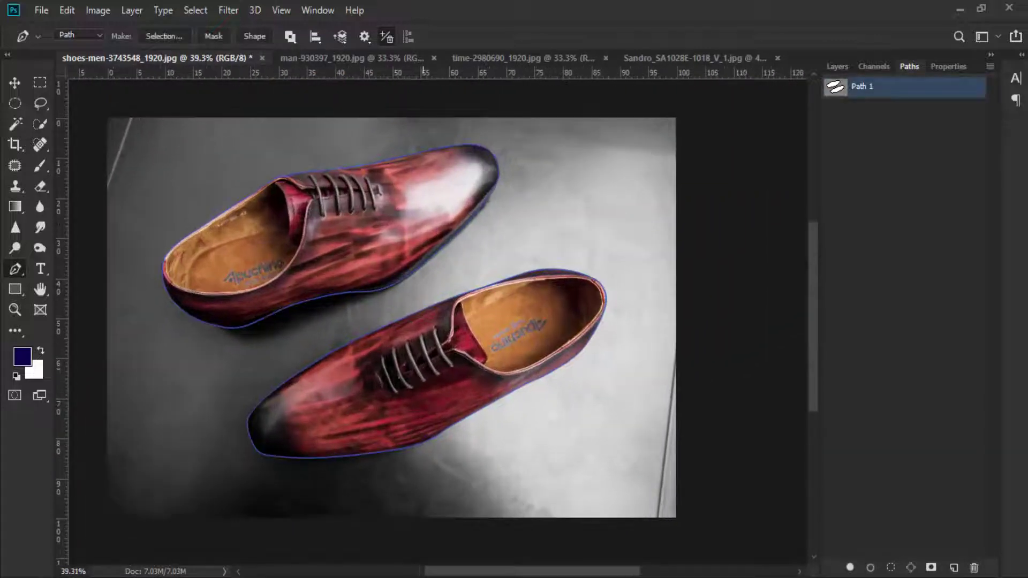
pyautogui.rightClick(856, 86)
pyautogui.click(872, 135)
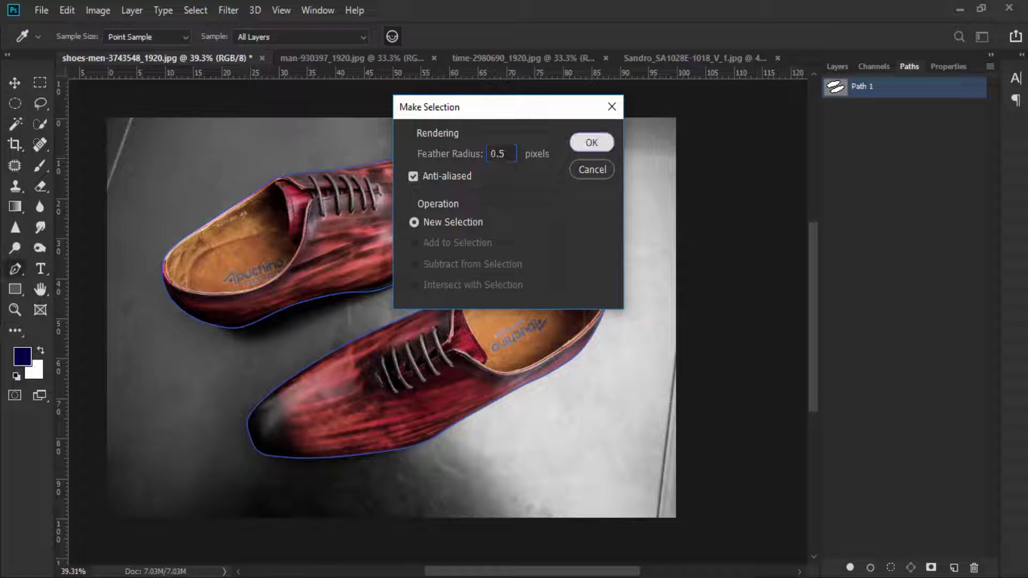
pyautogui.click(591, 142)
pyautogui.click(836, 66)
pyautogui.hotkey('ctrl', 'j')
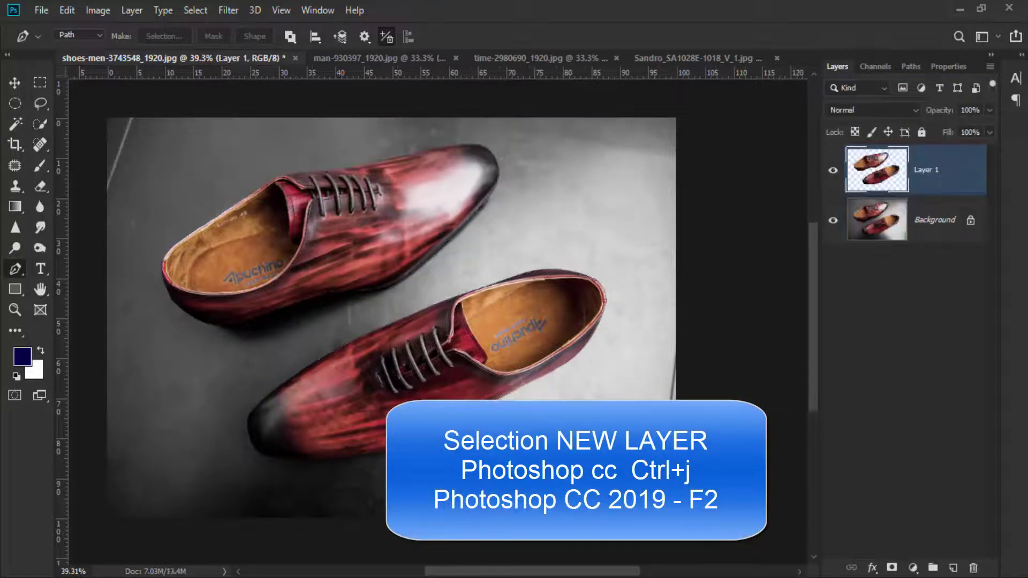
# - Hide the Background layer, examine the edges of the cut-out shoes against transparency, and show the Background again
pyautogui.click(833, 220)
pyautogui.scroll(-2, 263, 360)
pyautogui.scroll(-1, 272, 377)
pyautogui.scroll(5, 354, 309)
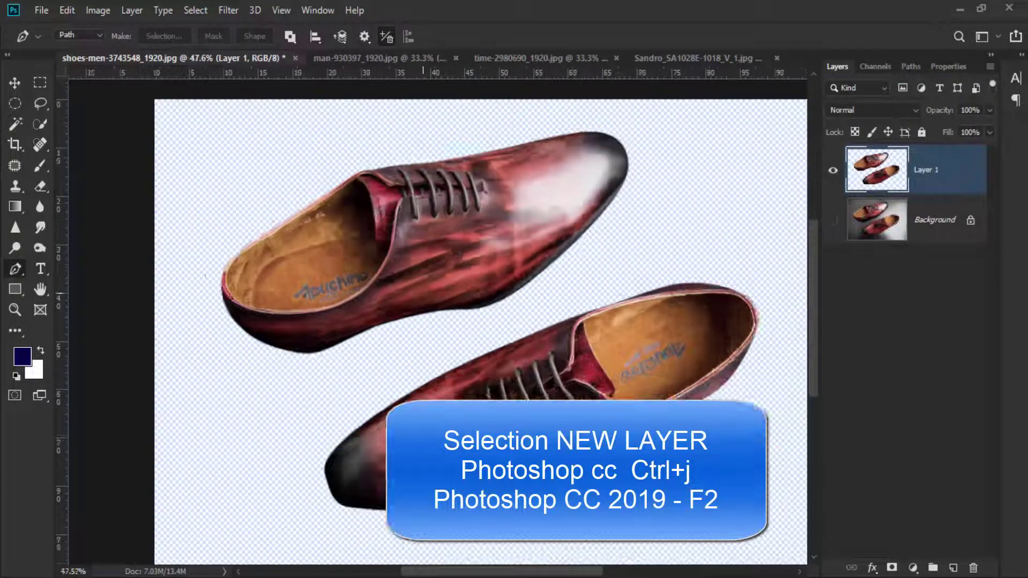
pyautogui.scroll(-3, 342, 332)
pyautogui.click(832, 220)
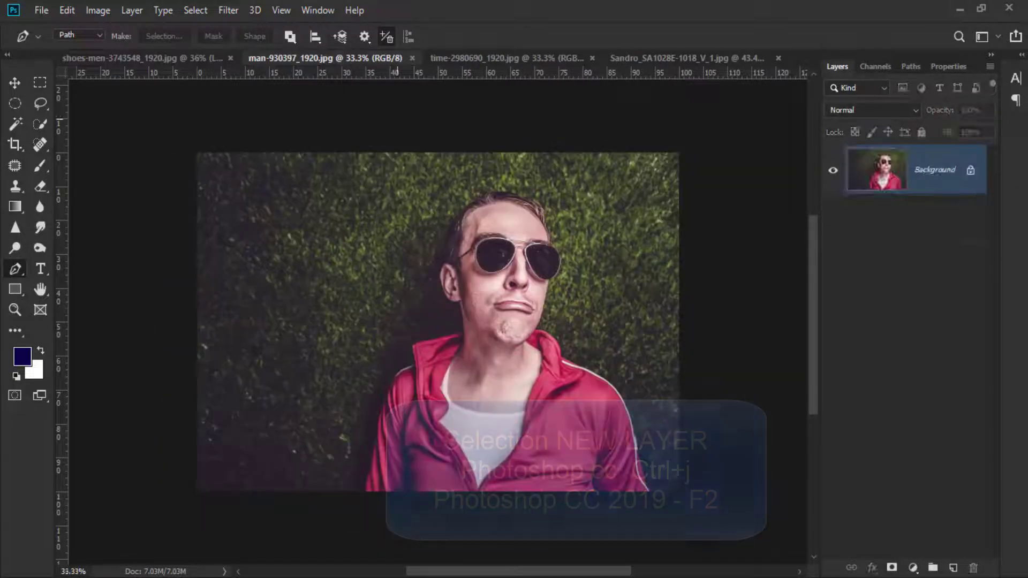
# - In man-930397_1920.jpg, select the man's neck, white shirt and red jacket with the Quick Selection tool
pyautogui.scroll(3, 510, 303)
pyautogui.click(40, 125)
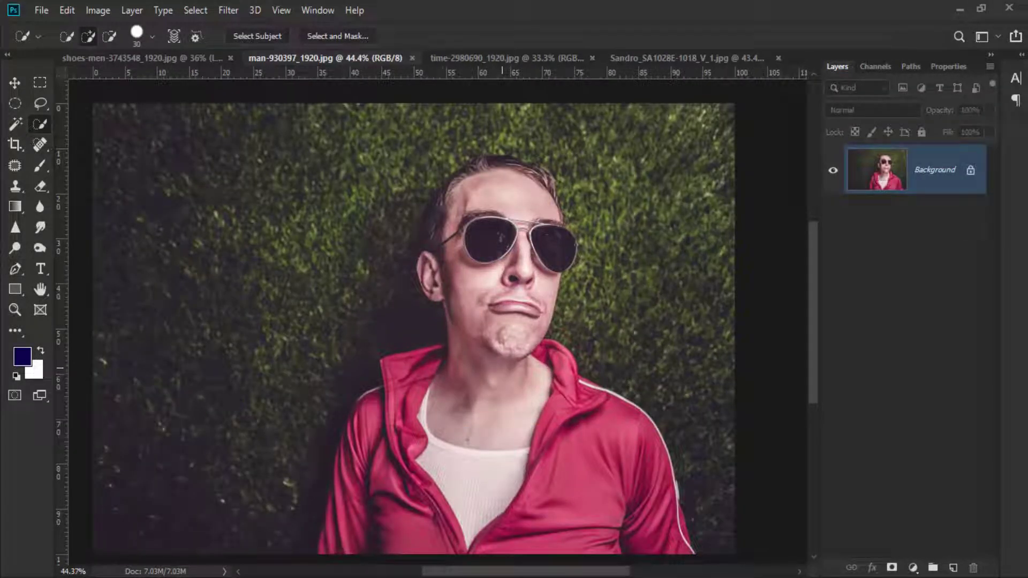
pyautogui.scroll(3, 502, 369)
pyautogui.moveTo(498, 414); pyautogui.dragTo(507, 249)
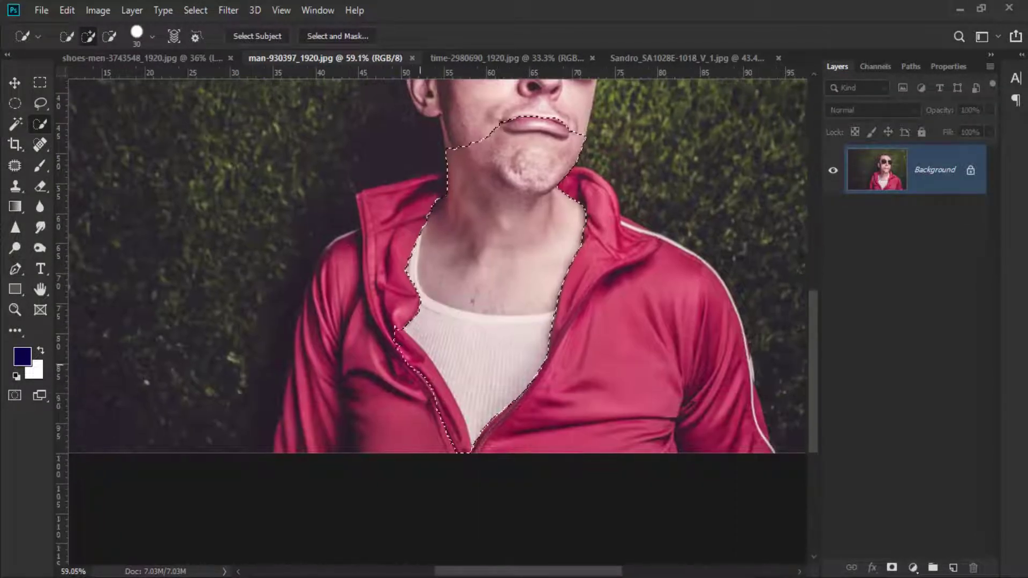
pyautogui.moveTo(537, 330)
pyautogui.mouseDown()
pyautogui.moveTo(608, 369)
pyautogui.moveTo(228, 289)
pyautogui.mouseUp()
pyautogui.scroll(5, 312, 309)
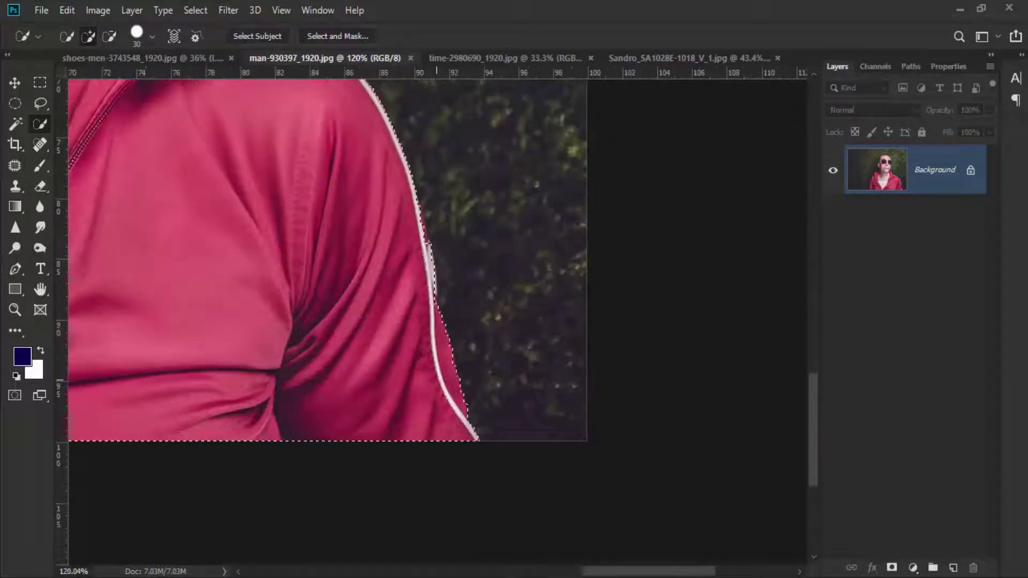
pyautogui.scroll(-3, 412, 232)
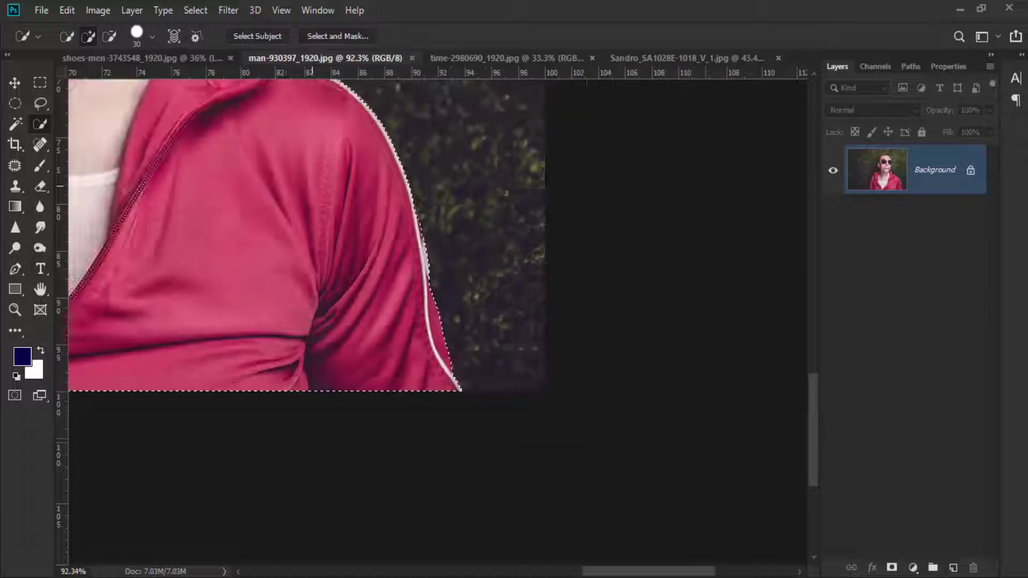
# - Extend the quick selection over the man's face, his ear and the hair above the ear
pyautogui.moveTo(375, 214); pyautogui.dragTo(822, 516)
pyautogui.moveTo(523, 128); pyautogui.dragTo(513, 378)
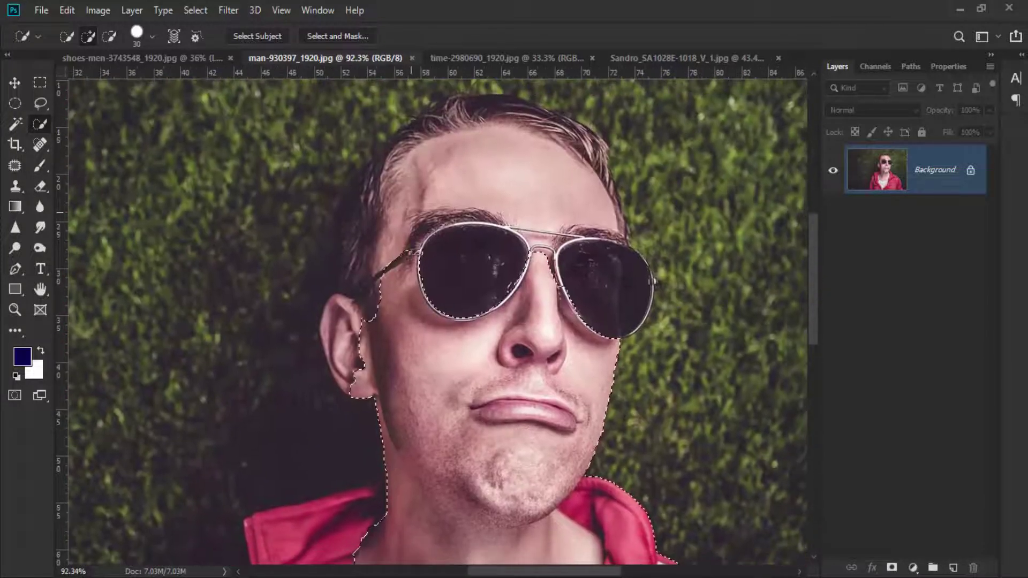
pyautogui.scroll(4, 351, 369)
pyautogui.moveTo(354, 343)
pyautogui.mouseDown()
pyautogui.moveTo(339, 316)
pyautogui.moveTo(365, 489)
pyautogui.mouseUp()
pyautogui.moveTo(406, 428); pyautogui.dragTo(390, 305)
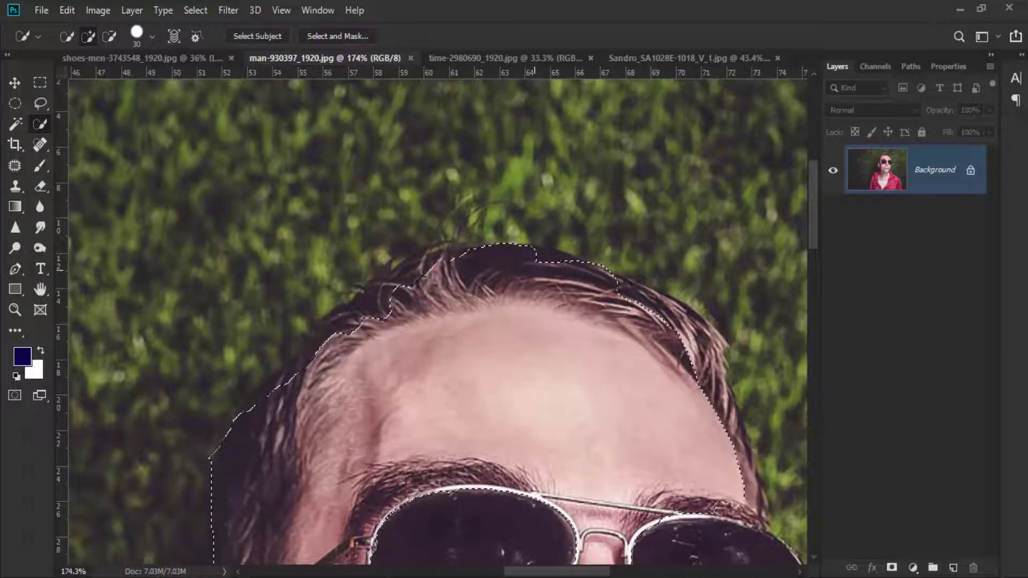
# - Add the dark hair along the crown and hairline to the quick selection
pyautogui.moveTo(532, 265); pyautogui.dragTo(556, 264)
pyautogui.moveTo(433, 279)
pyautogui.mouseDown()
pyautogui.moveTo(289, 370)
pyautogui.moveTo(276, 342)
pyautogui.moveTo(357, 276)
pyautogui.mouseUp()
pyautogui.moveTo(379, 364); pyautogui.dragTo(371, 366)
pyautogui.scroll(3, 427, 399)
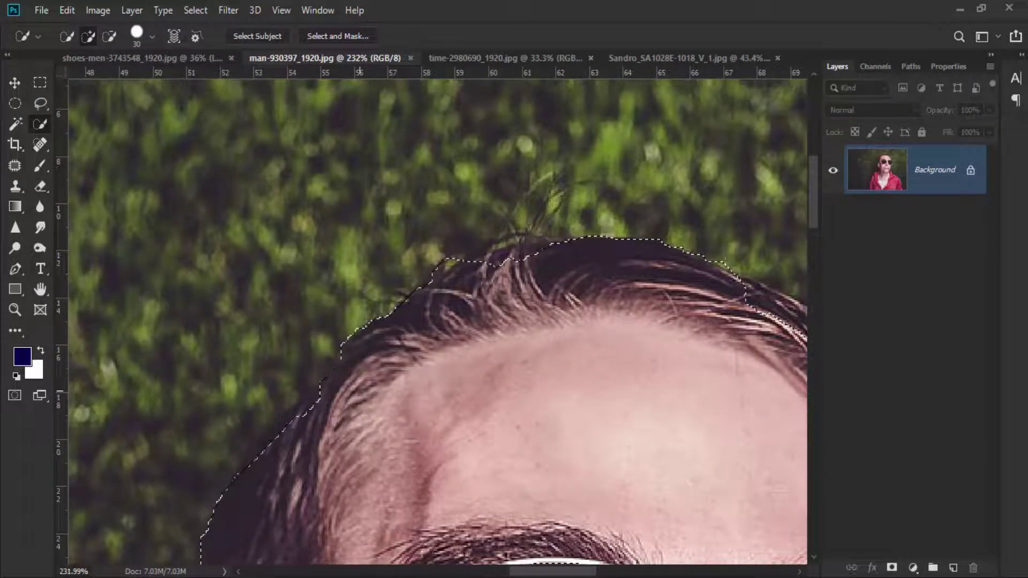
pyautogui.scroll(-1, 360, 391)
# - Add the remaining hair above the forehead and down the temple beside the sunglasses to the quick selection
pyautogui.moveTo(555, 396); pyautogui.dragTo(310, 357)
pyautogui.click(433, 288)
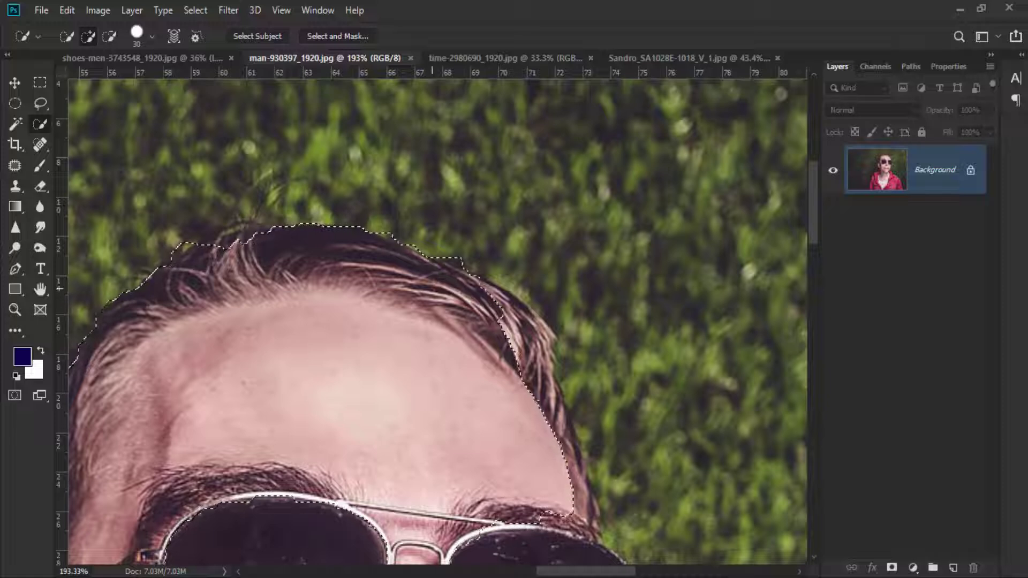
pyautogui.moveTo(432, 288); pyautogui.dragTo(525, 363)
pyautogui.moveTo(587, 422)
pyautogui.mouseDown()
pyautogui.moveTo(557, 290)
pyautogui.moveTo(530, 344)
pyautogui.moveTo(533, 386)
pyautogui.mouseUp()
pyautogui.moveTo(602, 496); pyautogui.dragTo(567, 343)
# - Add the hinge protruding from the sunglasses' outer rim to the quick selection with a 9 px brush
pyautogui.scroll(3, 567, 343)
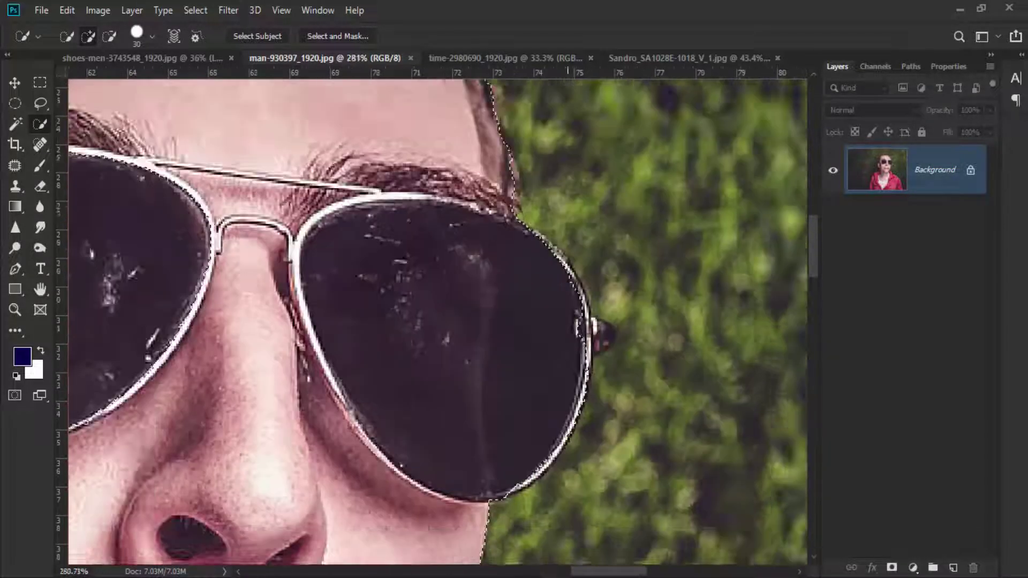
pyautogui.scroll(3, 567, 369)
pyautogui.press('[')
pyautogui.press('[')
pyautogui.press('[')
pyautogui.press('[')
pyautogui.press('[')
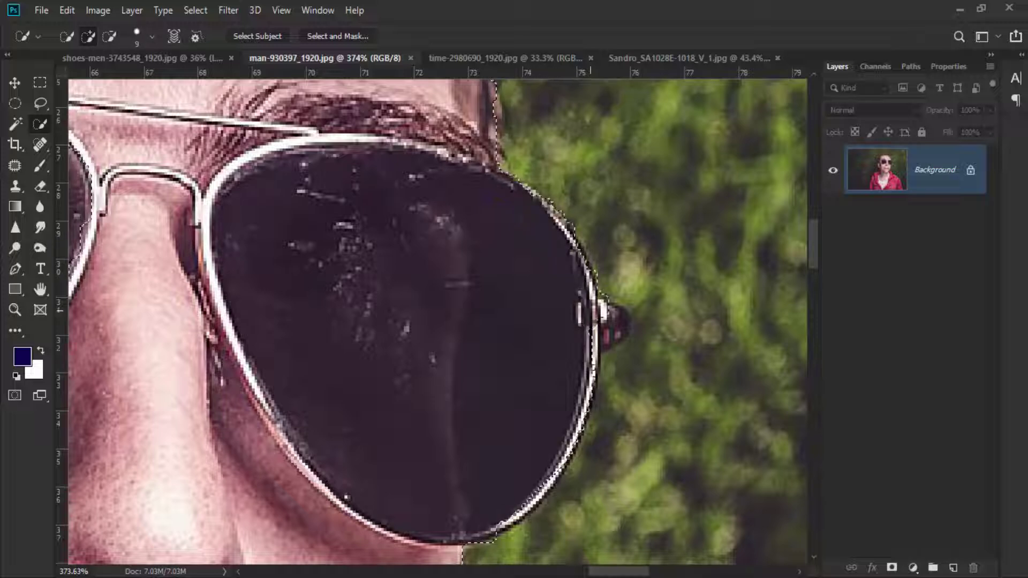
pyautogui.moveTo(590, 310); pyautogui.dragTo(613, 325)
pyautogui.scroll(-6, 557, 350)
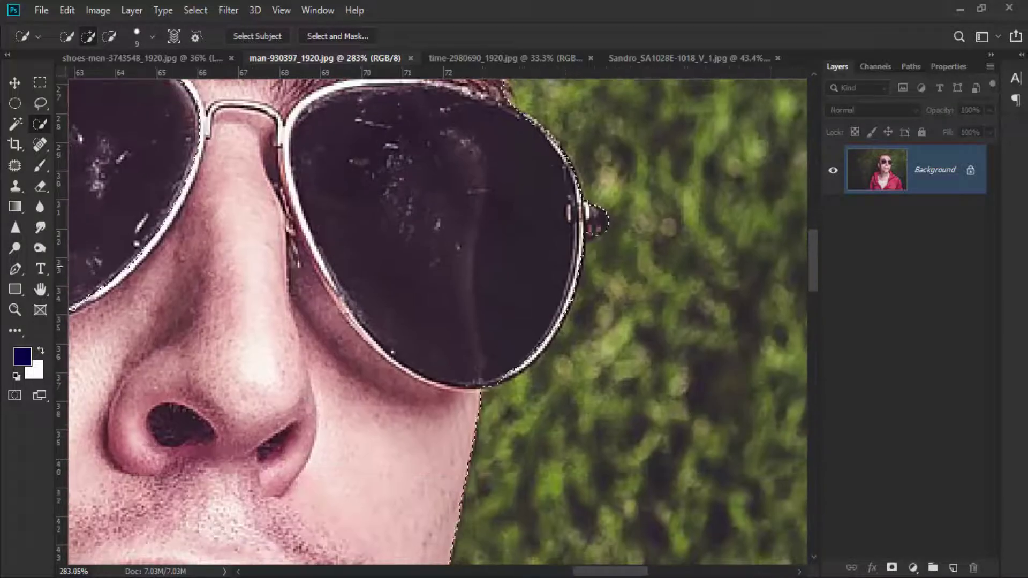
pyautogui.scroll(6, 536, 318)
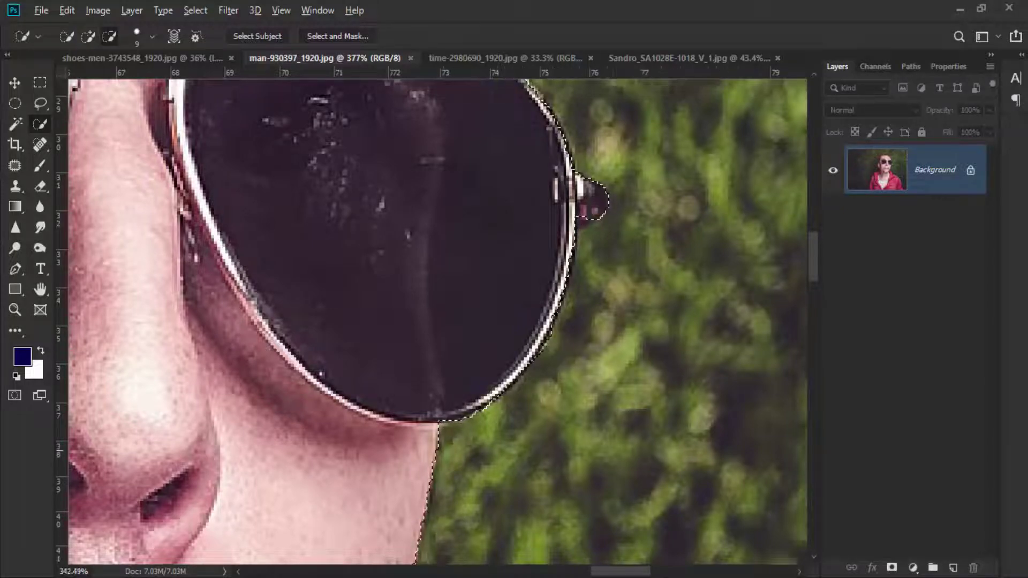
pyautogui.scroll(-15, 393, 450)
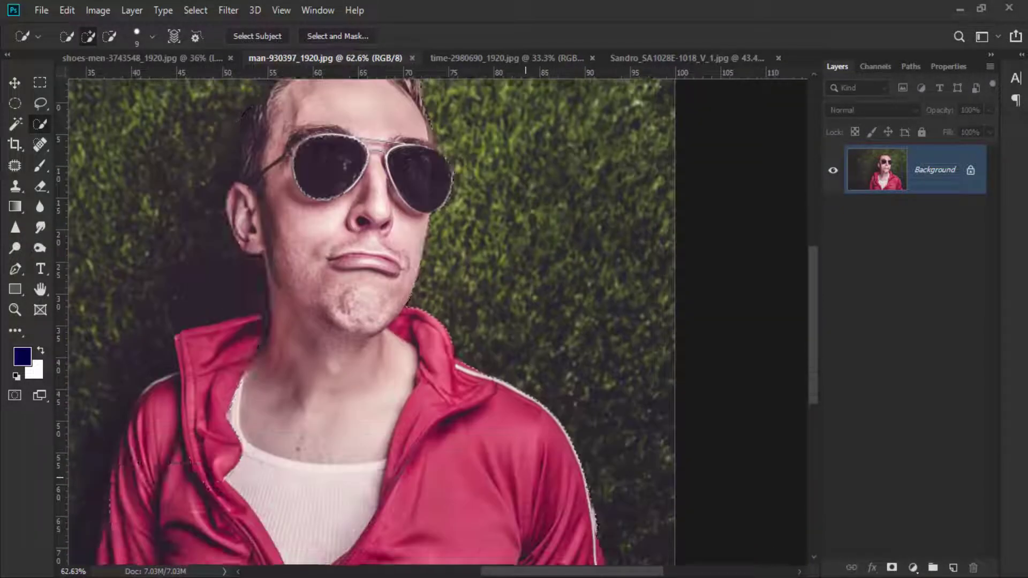
# - Add the missing jacket collar, shoulder and sleeve edge to the quick selection with an 80 px brush
pyautogui.scroll(-5, 525, 478)
pyautogui.scroll(4, 274, 391)
pyautogui.press(']')
pyautogui.press(']')
pyautogui.press(']')
pyautogui.press(']')
pyautogui.press(']')
pyautogui.press(']')
pyautogui.press(']')
pyautogui.press(']')
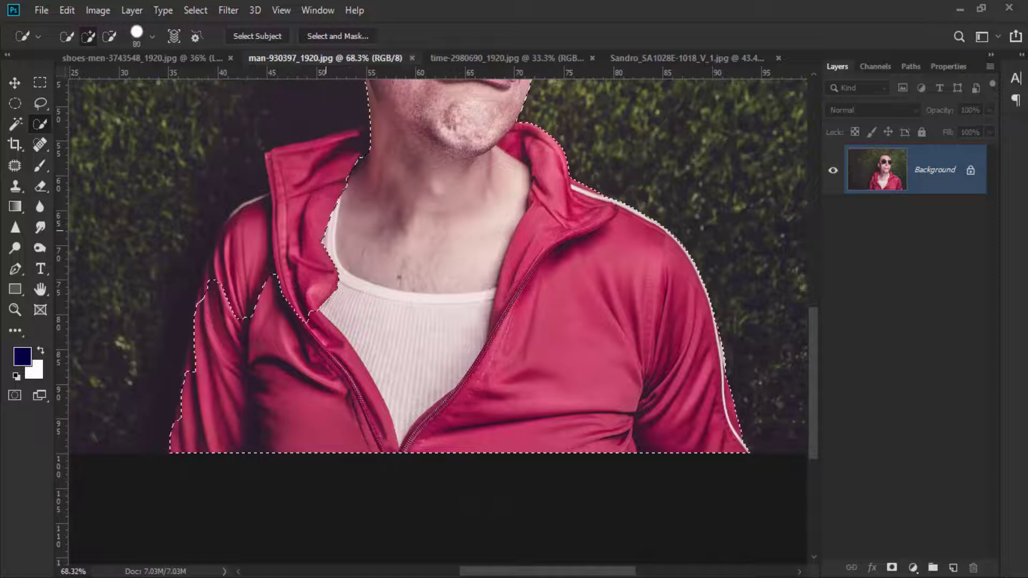
pyautogui.moveTo(325, 231)
pyautogui.mouseDown()
pyautogui.moveTo(300, 236)
pyautogui.moveTo(291, 214)
pyautogui.moveTo(228, 254)
pyautogui.mouseUp()
pyautogui.moveTo(216, 332); pyautogui.dragTo(207, 362)
pyautogui.scroll(-3, 230, 360)
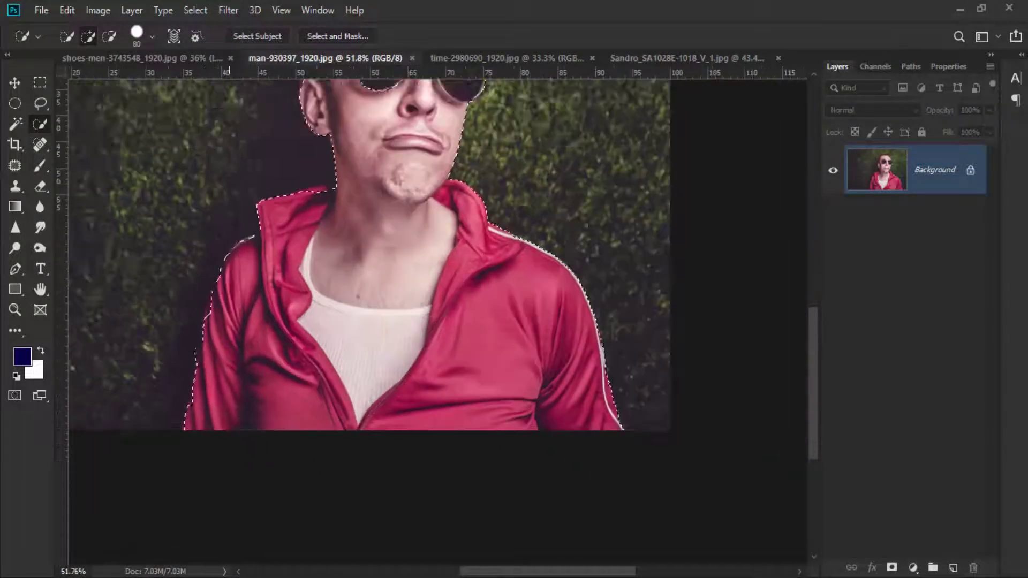
# - Add the dark hair edge between the ear and the crown to the quick selection
pyautogui.moveTo(300, 139); pyautogui.dragTo(246, 421)
pyautogui.scroll(10, 255, 375)
pyautogui.scroll(-2, 278, 307)
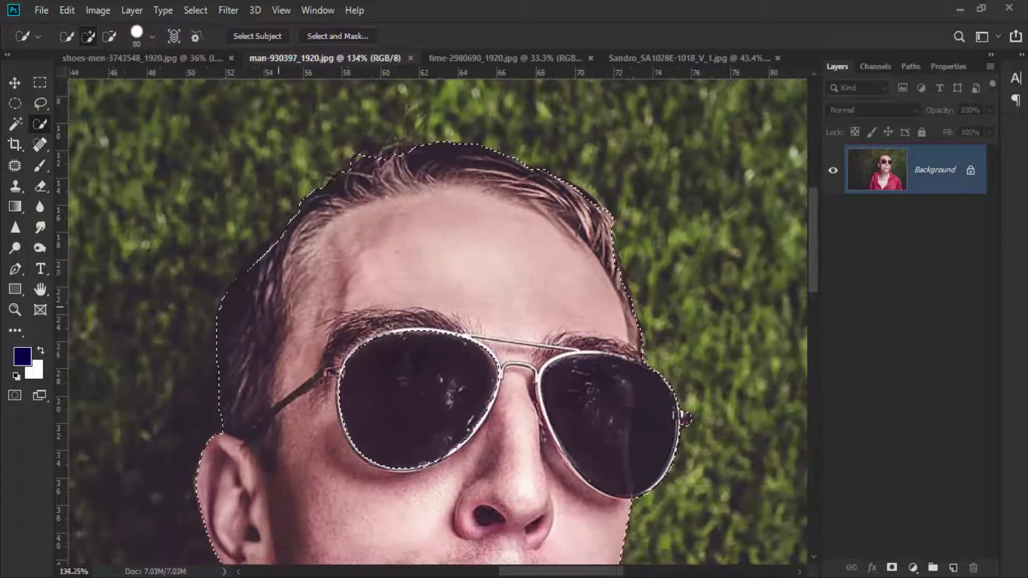
pyautogui.scroll(6, 278, 307)
pyautogui.moveTo(291, 273); pyautogui.dragTo(312, 257)
pyautogui.scroll(-3, 319, 310)
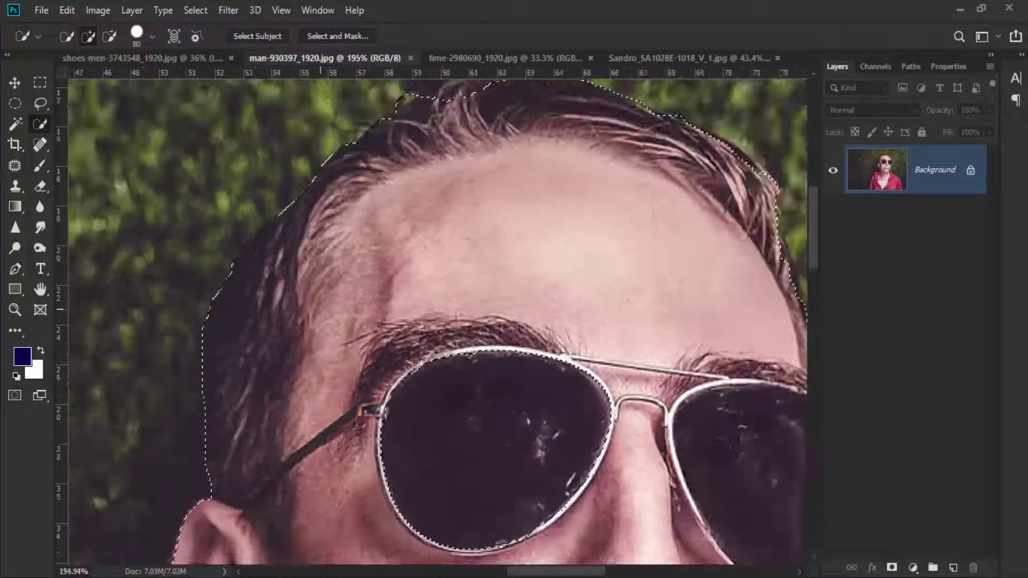
pyautogui.scroll(-11, 323, 313)
pyautogui.scroll(13, 302, 425)
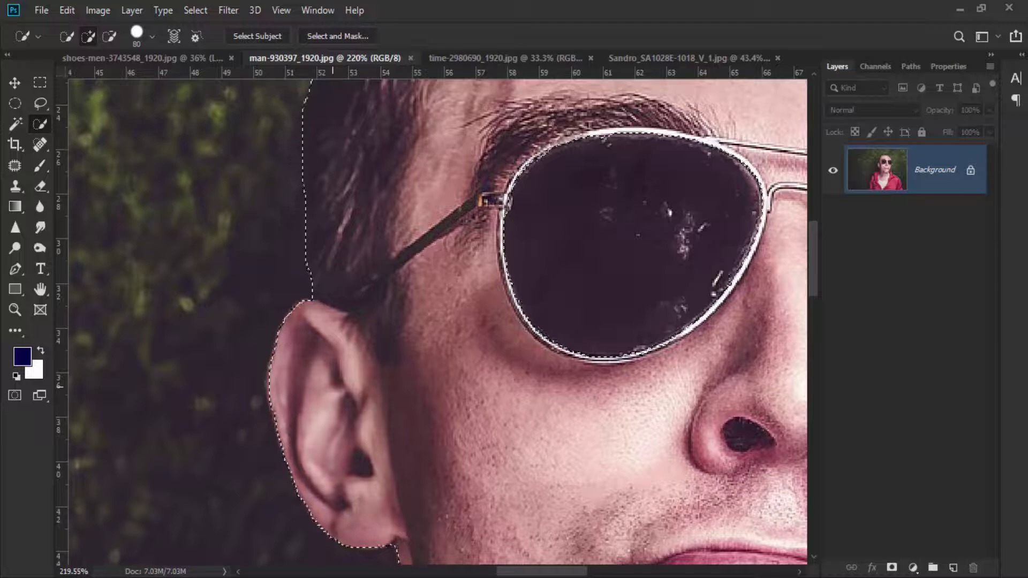
pyautogui.scroll(-16, 384, 404)
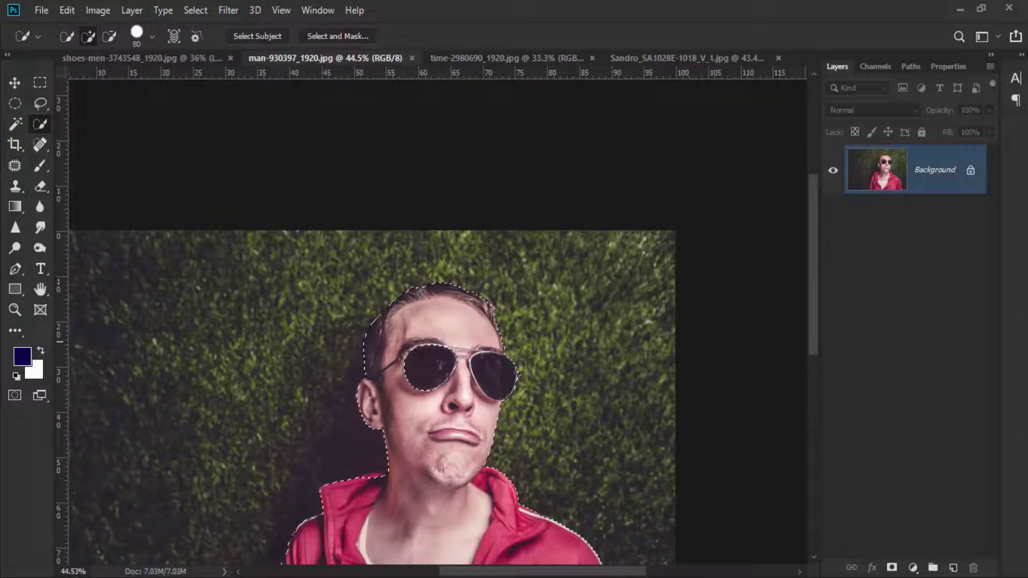
# - Try to feather the selection and copy the man to a new layer
pyautogui.hotkey('shift', 'F6')
pyautogui.press('Return')
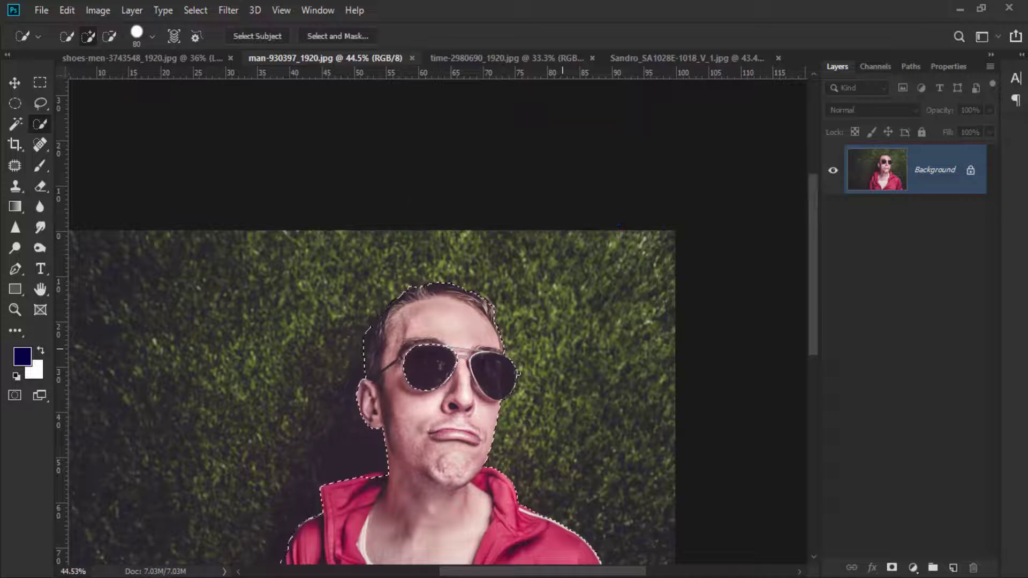
pyautogui.hotkey('ctrl', 'j')
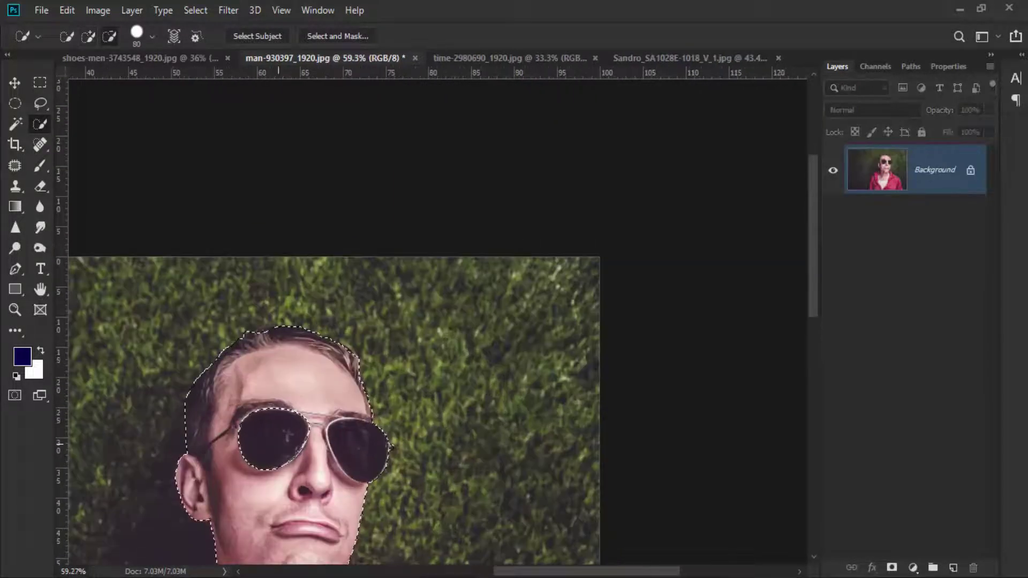
# - Add the unselected sunglasses lens to the quick selection and feather the selection
pyautogui.moveTo(278, 444); pyautogui.dragTo(268, 436)
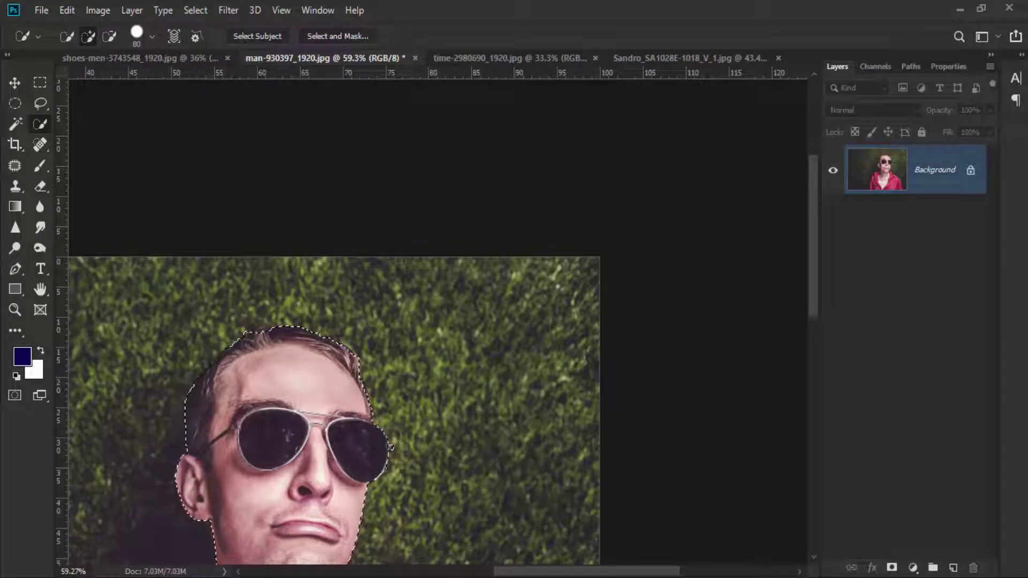
pyautogui.hotkey('shift', 'F6')
pyautogui.press('Return')
# - Copy the selected man to a new layer and hide the Background layer
pyautogui.scroll(-6, 602, 316)
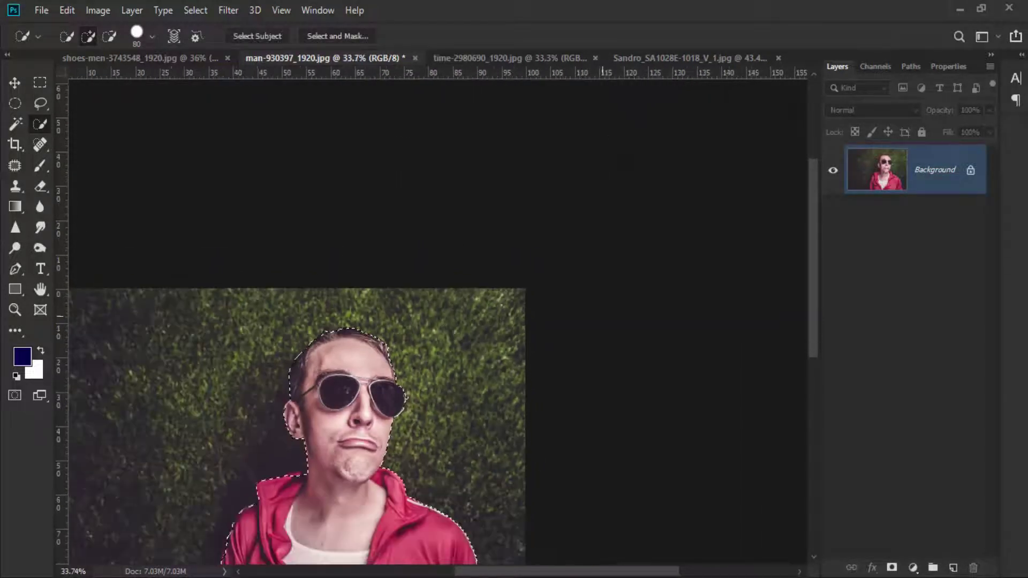
pyautogui.hotkey('ctrl', 'j')
pyautogui.scroll(-3, 408, 220)
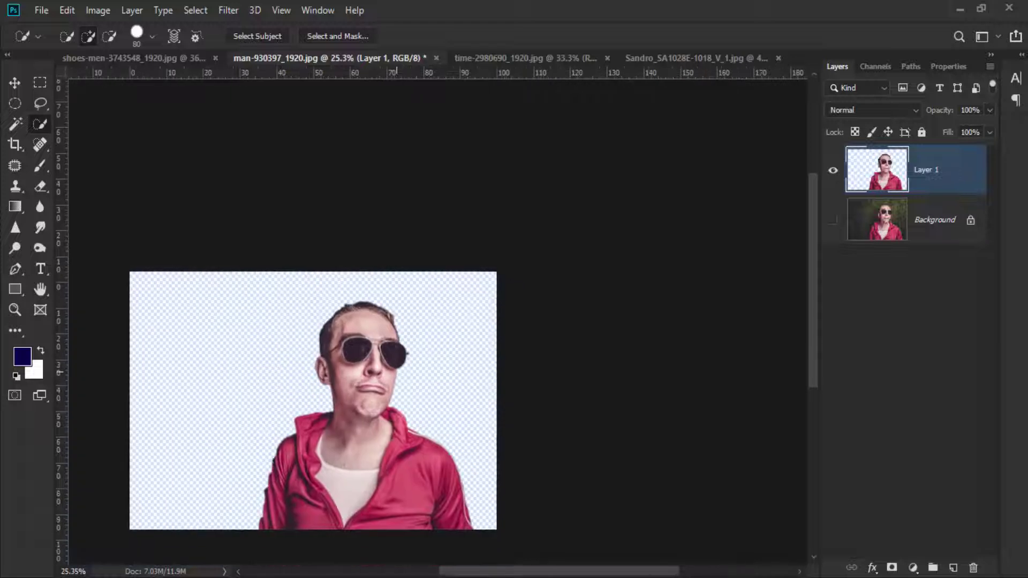
# - Create a new empty layer for a solid backdrop behind the man
pyautogui.moveTo(353, 396); pyautogui.dragTo(370, 321)
pyautogui.scroll(3, 370, 321)
pyautogui.scroll(-2, 372, 318)
pyautogui.click(953, 568)
# - Try to move Layer 1 above the empty layer and fill with the foreground colour 070248
pyautogui.moveTo(878, 220); pyautogui.dragTo(879, 161)
pyautogui.click(22, 357)
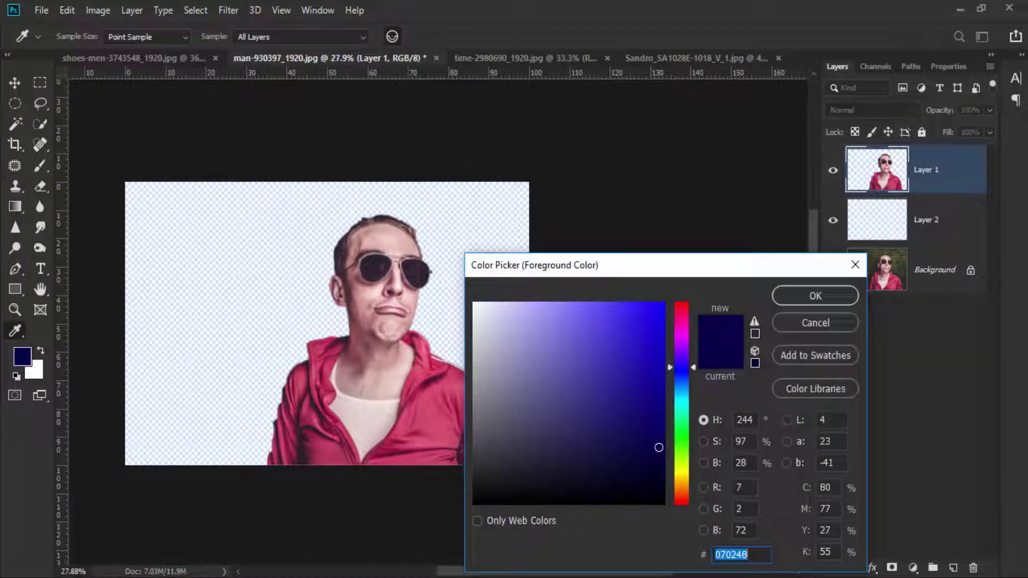
pyautogui.click(815, 296)
pyautogui.hotkey('alt', 'BackSpace')
pyautogui.hotkey('ctrl', 'z')
pyautogui.hotkey('ctrl', 'z')
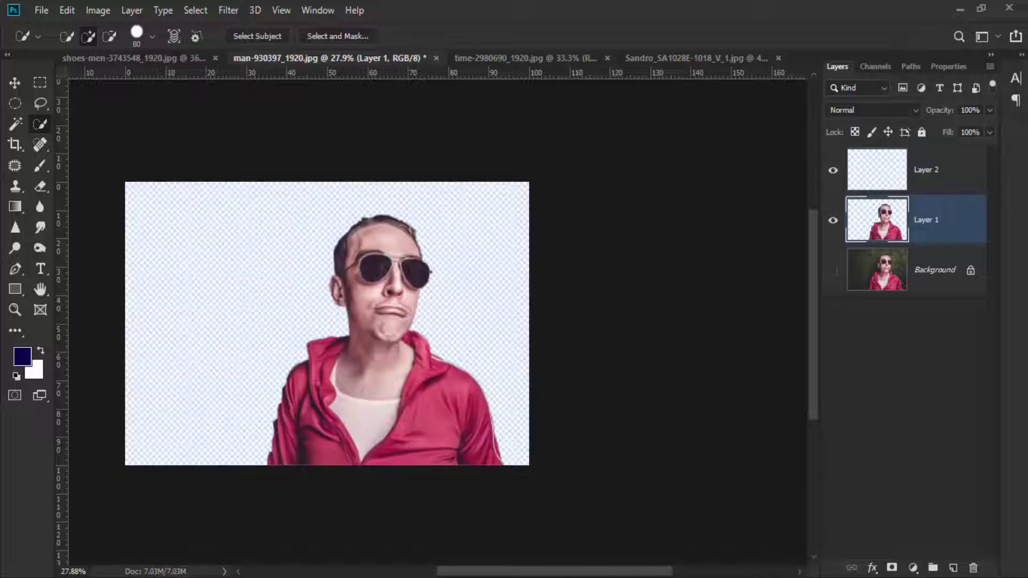
# - Fill Layer 2 with the dark blue foreground colour and place it below Layer 1
pyautogui.click(936, 170)
pyautogui.hotkey('alt', 'BackSpace')
pyautogui.moveTo(937, 220); pyautogui.dragTo(936, 169)
pyautogui.moveTo(937, 177); pyautogui.dragTo(937, 242)
pyautogui.scroll(4, 374, 367)
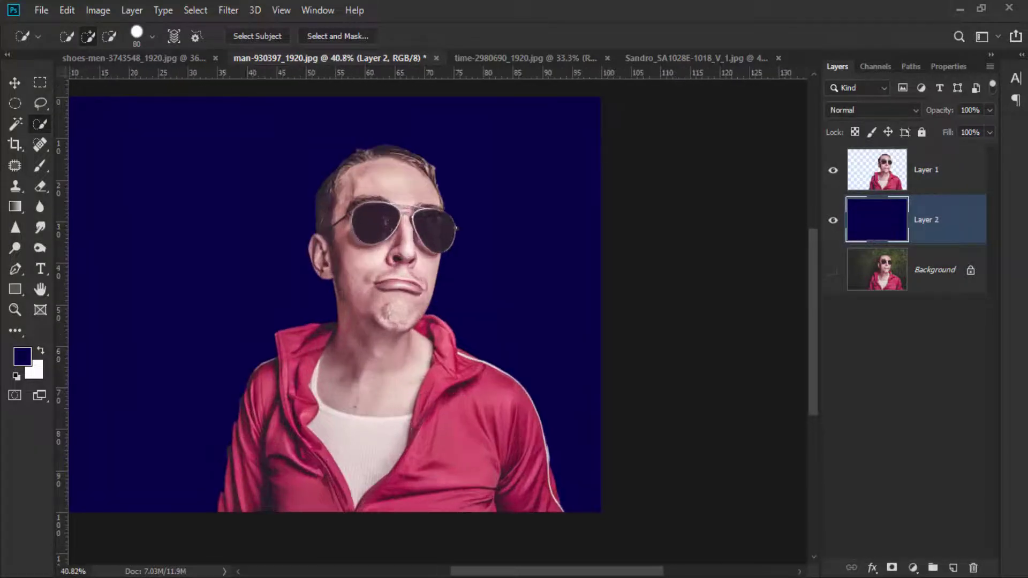
# - Fill Layer 2 with the white background colour and toggle the layers' visibility to check the man's cutout
pyautogui.hotkey('ctrl', 'BackSpace')
pyautogui.scroll(-3, 298, 333)
pyautogui.moveTo(485, 323); pyautogui.dragTo(631, 320)
pyautogui.scroll(3, 634, 327)
pyautogui.moveTo(503, 288); pyautogui.dragTo(569, 314)
pyautogui.scroll(1, 659, 347)
pyautogui.scroll(-1, 659, 348)
pyautogui.click(833, 169)
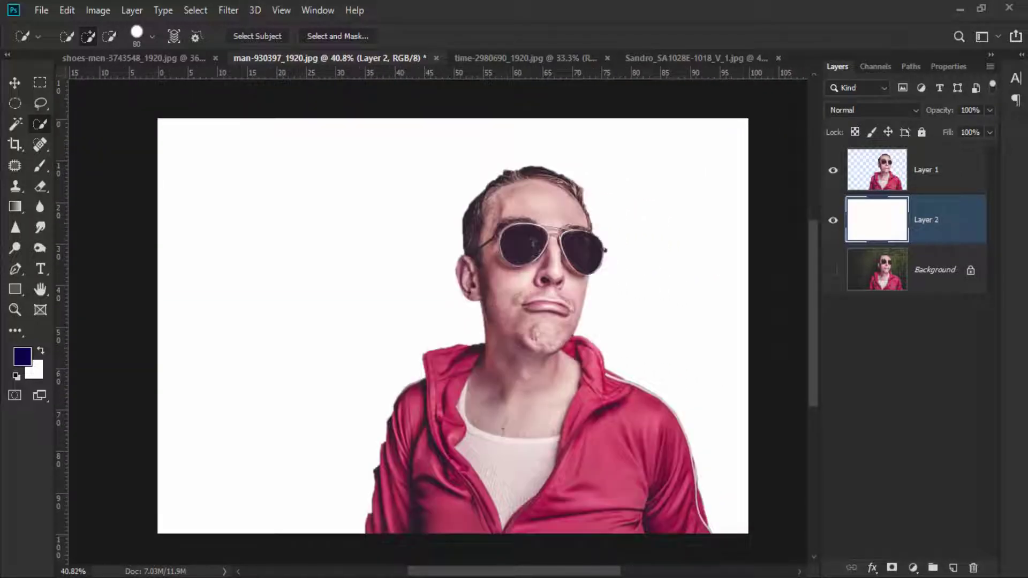
pyautogui.click(833, 220)
pyautogui.click(833, 220)
# - Look over the open shoe and handbag documents
pyautogui.click(133, 58)
pyautogui.scroll(3, 374, 280)
pyautogui.click(696, 58)
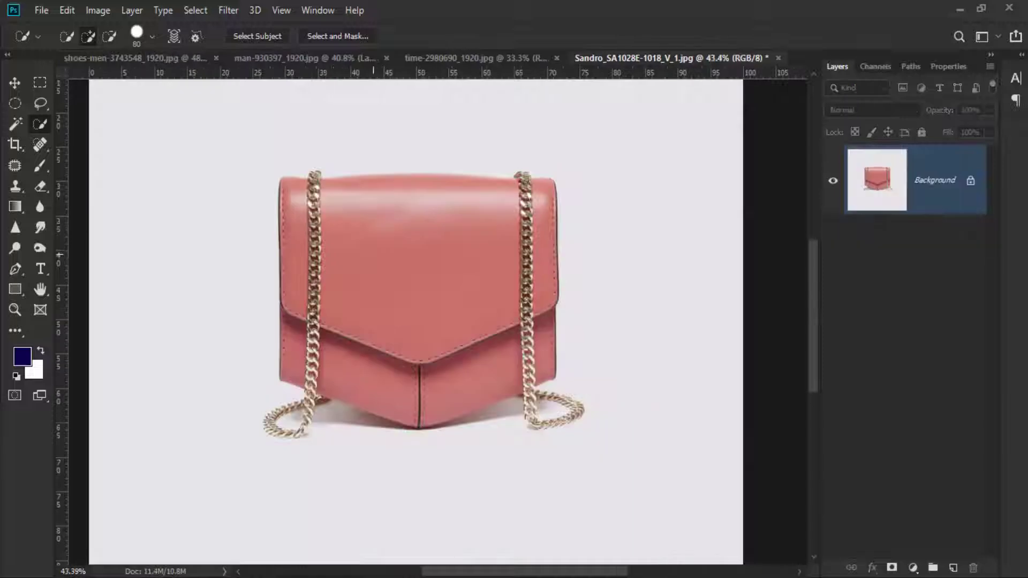
pyautogui.scroll(3, 328, 259)
# - In time-2980690_1920.jpg, select the alarm clock's face and black body with the Quick Selection tool
pyautogui.click(480, 59)
pyautogui.scroll(8, 371, 285)
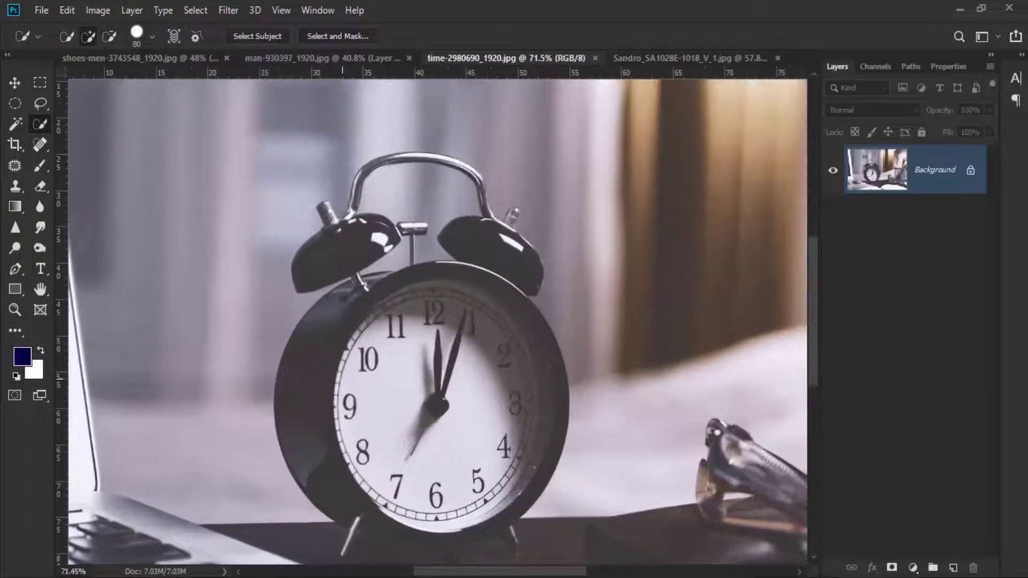
pyautogui.scroll(3, 343, 379)
pyautogui.moveTo(342, 379)
pyautogui.mouseDown()
pyautogui.moveTo(428, 321)
pyautogui.moveTo(527, 369)
pyautogui.moveTo(517, 232)
pyautogui.mouseUp()
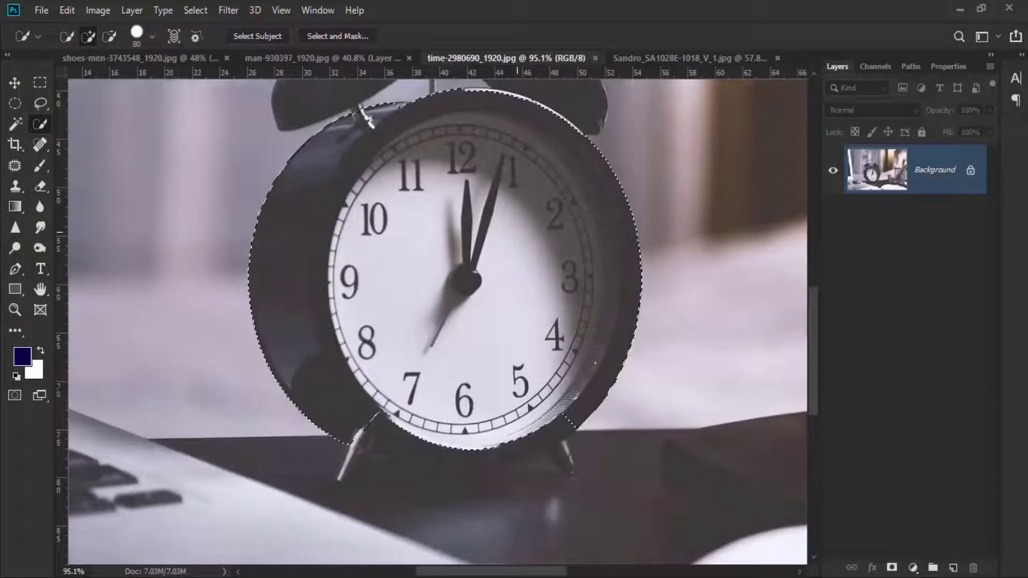
# - Try to add the clock's left foot to the selection with the large 80 px brush
pyautogui.moveTo(370, 440); pyautogui.dragTo(348, 454)
pyautogui.scroll(4, 346, 430)
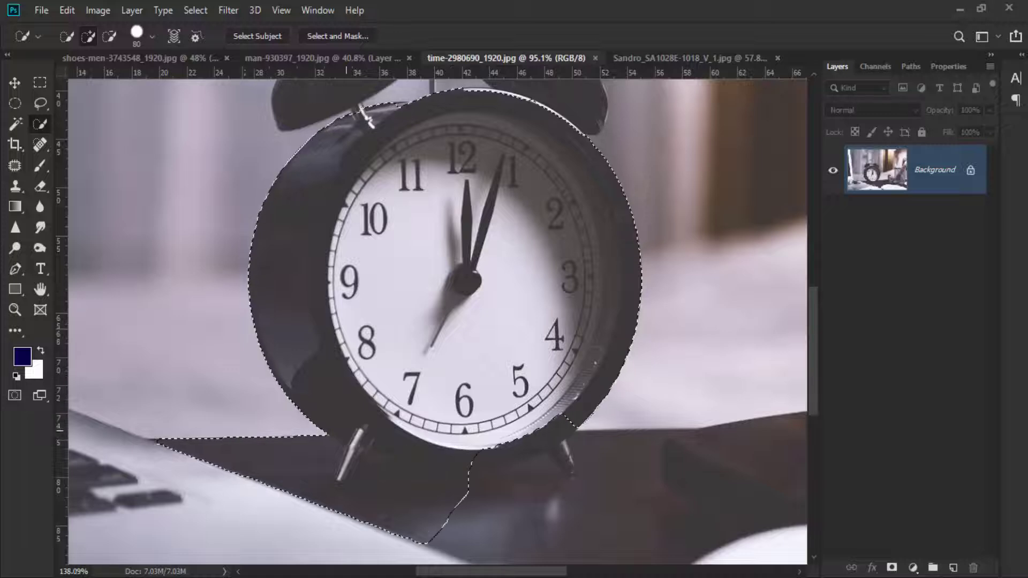
pyautogui.scroll(6, 367, 439)
pyautogui.hotkey('ctrl', 'z')
# - Add the clock's left foot to the selection, reducing the brush to 15 px
pyautogui.press('[')
pyautogui.press('[')
pyautogui.press('[')
pyautogui.press('[')
pyautogui.press('[')
pyautogui.press('[')
pyautogui.moveTo(348, 393)
pyautogui.mouseDown()
pyautogui.moveTo(373, 388)
pyautogui.moveTo(344, 436)
pyautogui.moveTo(392, 318)
pyautogui.moveTo(340, 404)
pyautogui.mouseUp()
pyautogui.press('[')
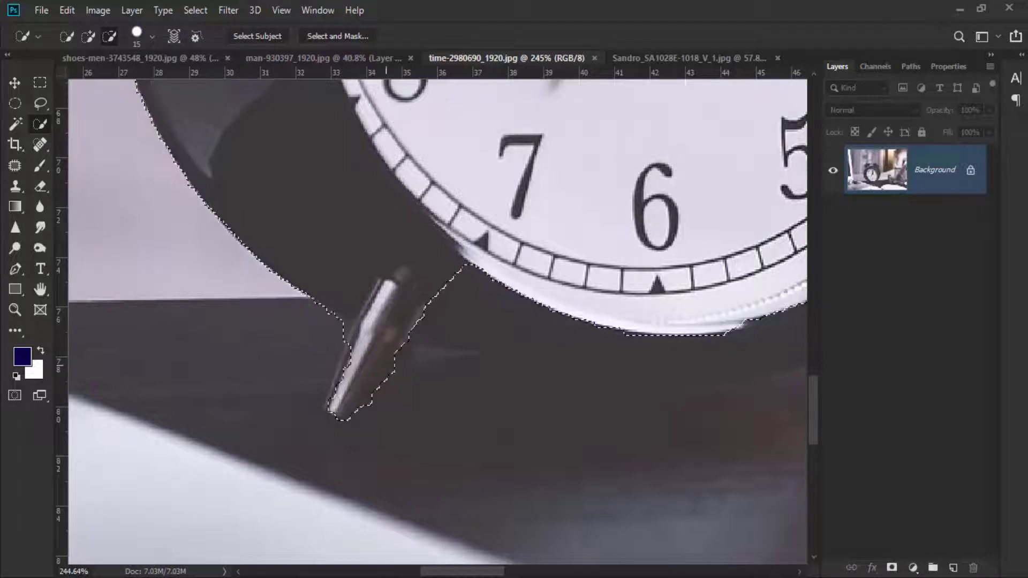
pyautogui.scroll(-1, 340, 404)
# - Extend the selection across the clock's underside to its right foot and subtract the desk around that foot with a 10 px brush
pyautogui.moveTo(407, 369)
pyautogui.mouseDown()
pyautogui.moveTo(632, 359)
pyautogui.moveTo(760, 374)
pyautogui.mouseUp()
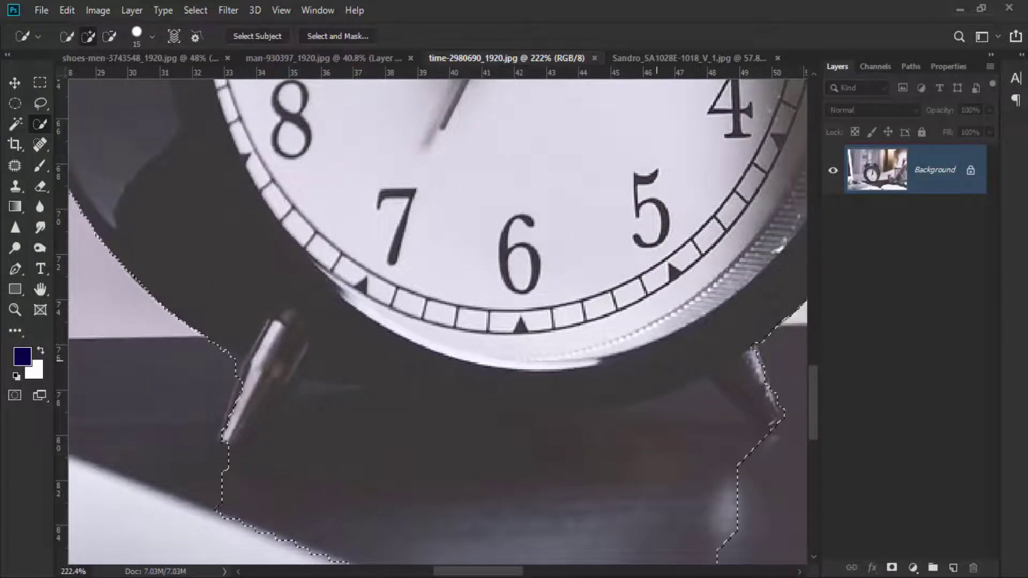
pyautogui.moveTo(719, 465); pyautogui.dragTo(506, 417)
pyautogui.scroll(2, 506, 417)
pyautogui.press('alt')
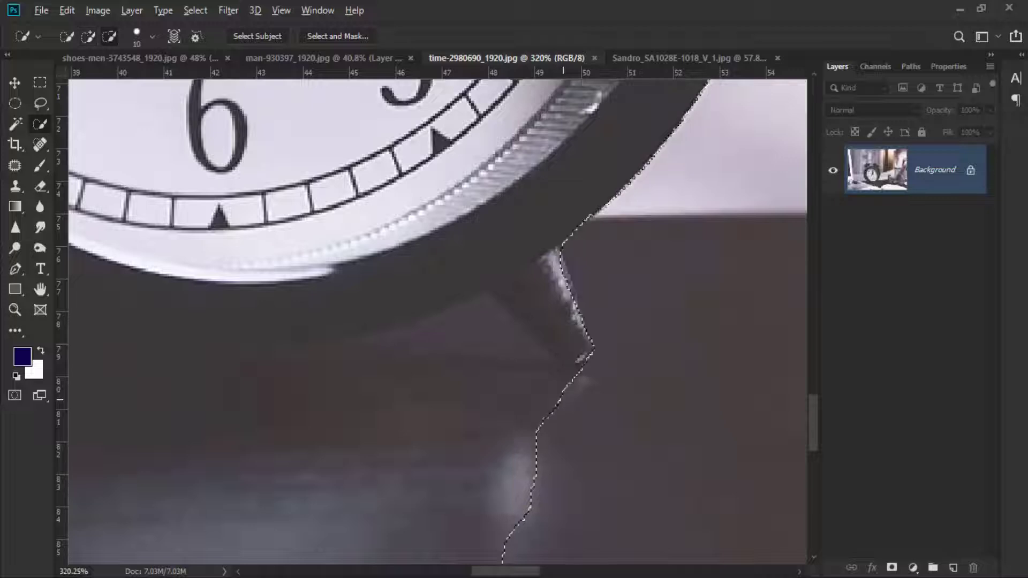
pyautogui.moveTo(550, 380); pyautogui.dragTo(495, 324)
pyautogui.scroll(-8, 482, 367)
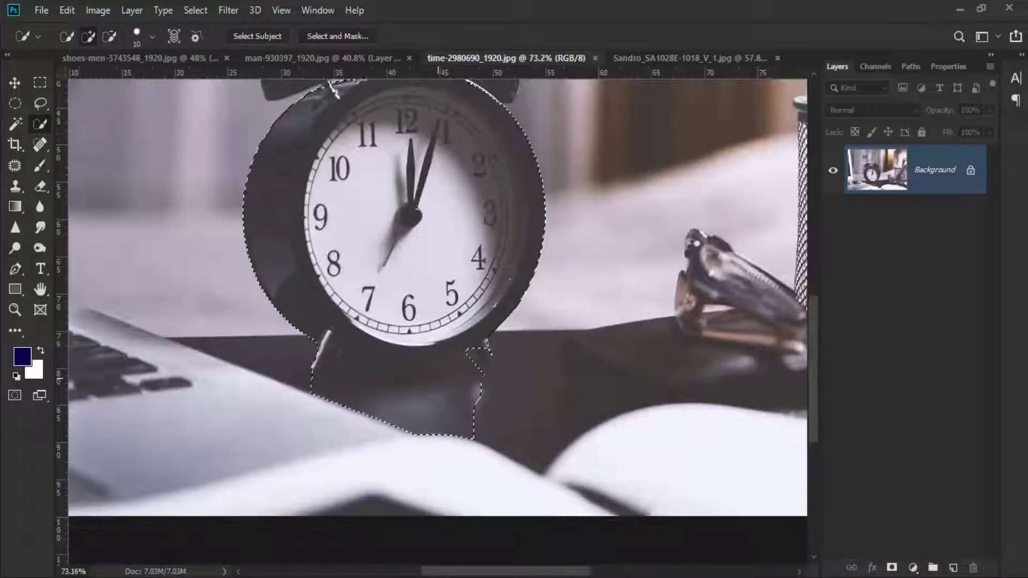
# - Subtract the desk and its reflection below the clock from the selection with a 125 px brush
pyautogui.press(']')
pyautogui.press(']')
pyautogui.press(']')
pyautogui.press(']')
pyautogui.press(']')
pyautogui.press(']')
pyautogui.press(']')
pyautogui.press(']')
pyautogui.press(']')
pyautogui.press(']')
pyautogui.press(']')
pyautogui.press(']')
pyautogui.press(']')
pyautogui.press(']')
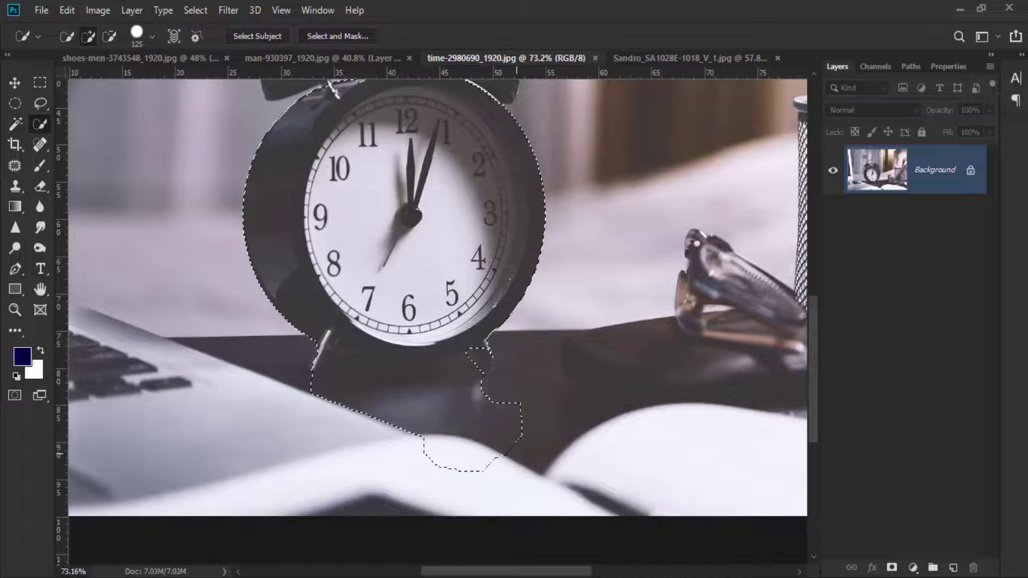
pyautogui.press('alt')
pyautogui.moveTo(470, 425); pyautogui.dragTo(479, 375)
pyautogui.moveTo(400, 401); pyautogui.dragTo(395, 385)
# - Subtract the remaining desk area below the clock's left foot from the selection with a 50 px brush
pyautogui.scroll(5, 388, 383)
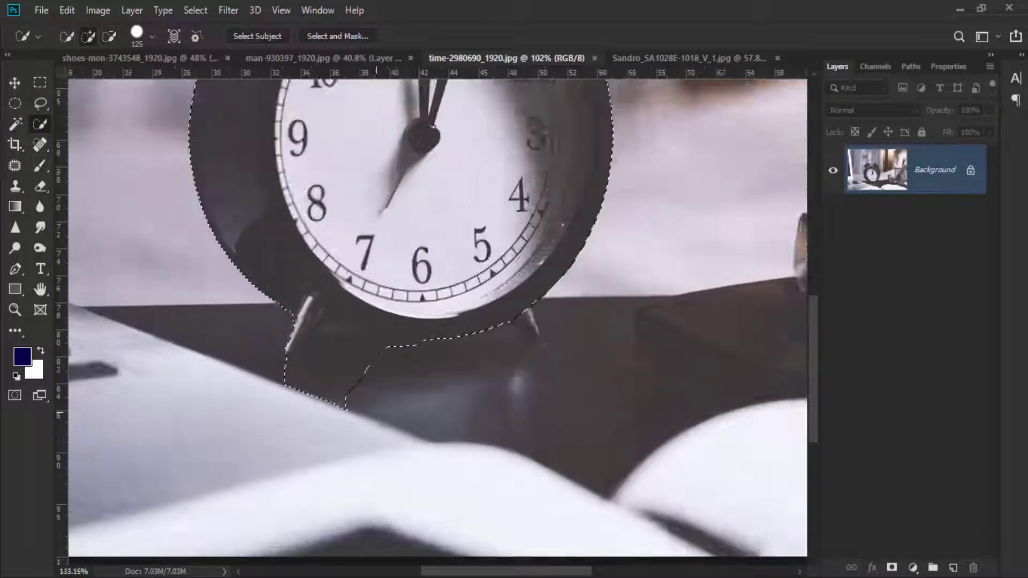
pyautogui.press('[')
pyautogui.press('[')
pyautogui.press('[')
pyautogui.press('[')
pyautogui.press('[')
pyautogui.press('[')
pyautogui.click(384, 317)
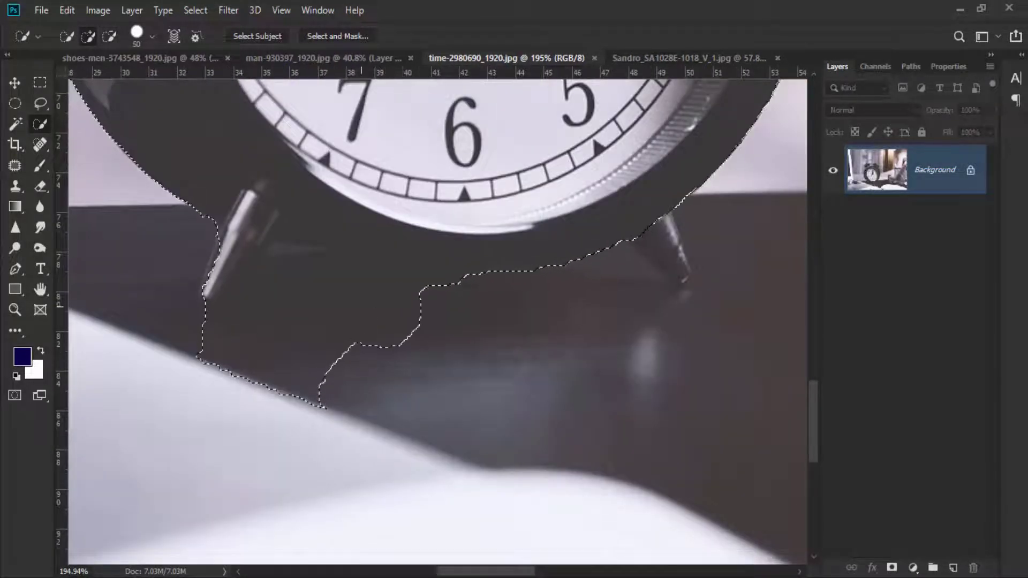
pyautogui.press('alt')
pyautogui.moveTo(391, 324); pyautogui.dragTo(374, 313)
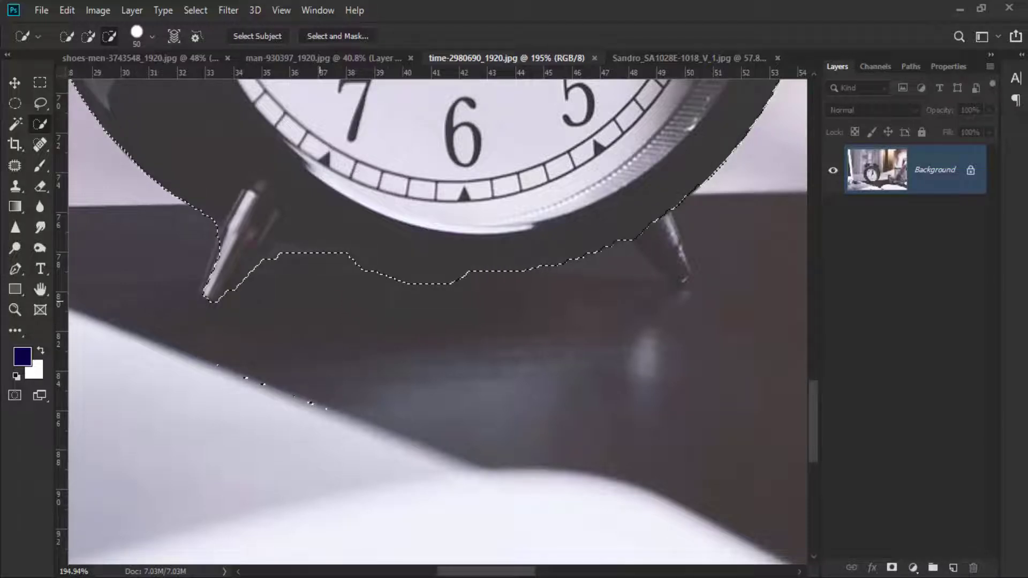
# - Refine the selection around the clock's left foot with a 10 px brush, subtracting the inner shadow and adding the outer edge
pyautogui.scroll(-3, 319, 301)
pyautogui.scroll(4, 302, 321)
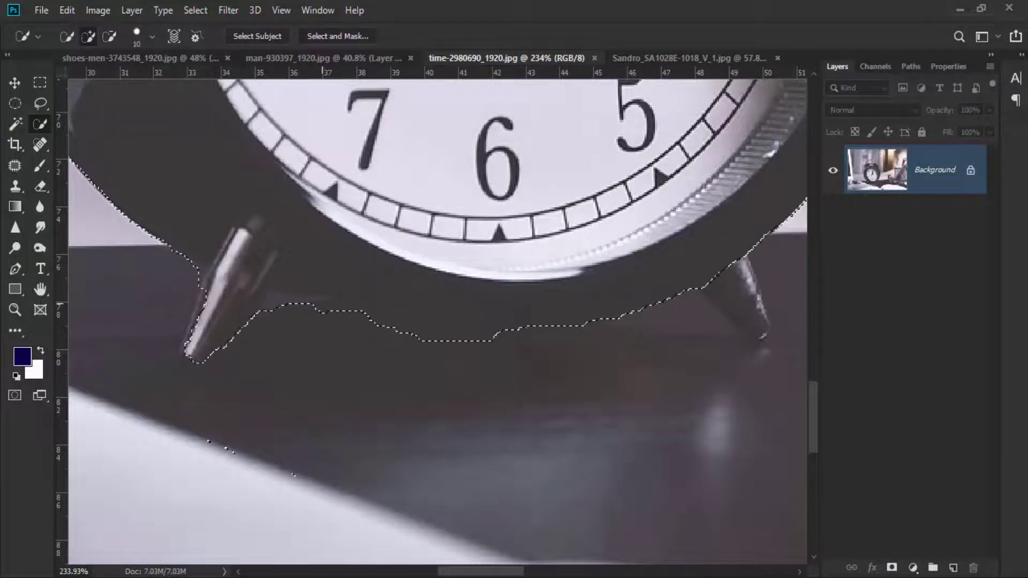
pyautogui.keyDown('alt'); pyautogui.moveTo(323, 312); pyautogui.dragTo(235, 341); pyautogui.keyUp('alt')
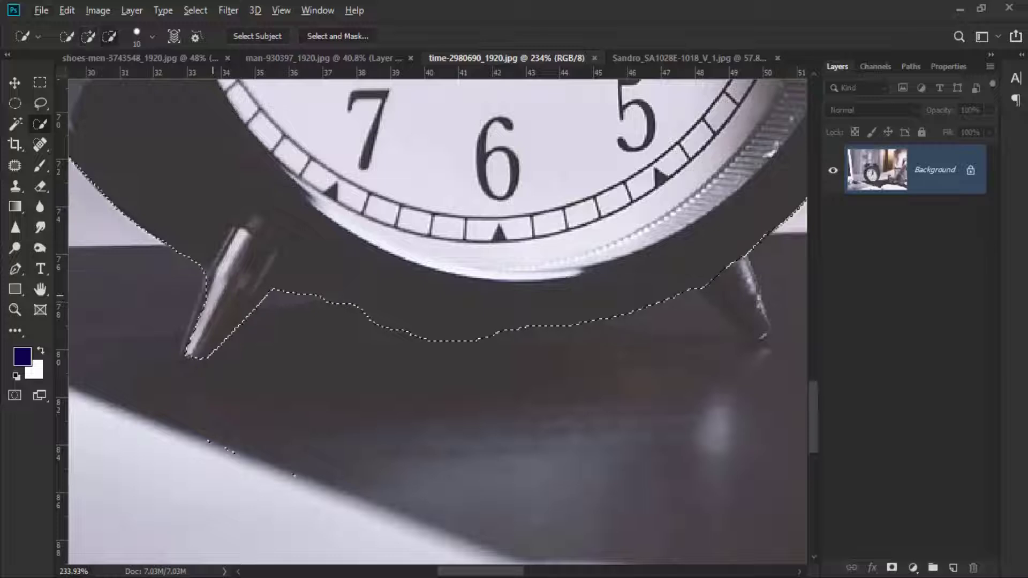
pyautogui.moveTo(206, 274); pyautogui.dragTo(199, 335)
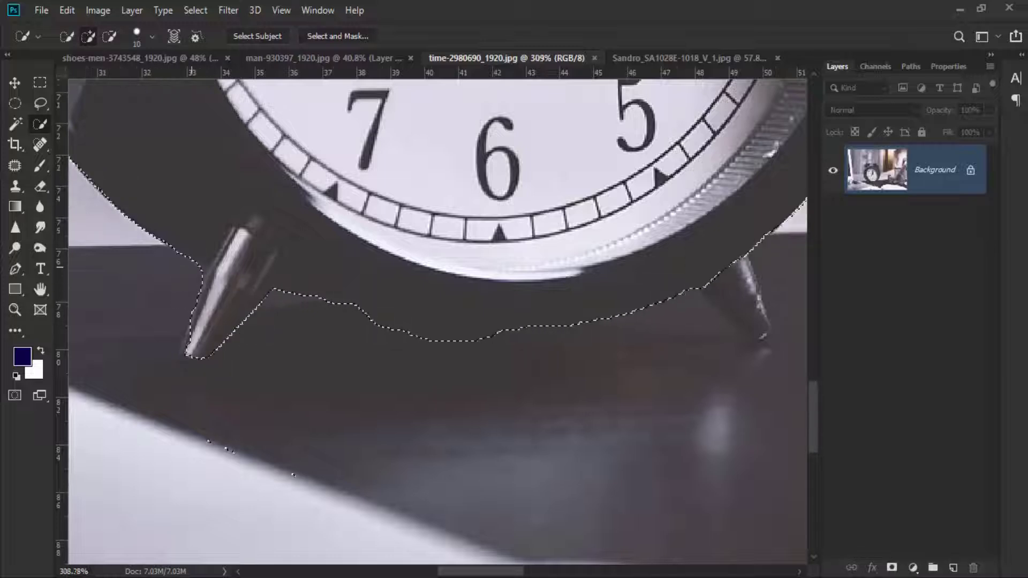
# - Trim the selection edge around the clock's left foot with a 4 px subtracting brush
pyautogui.scroll(4, 194, 270)
pyautogui.press('[')
pyautogui.press('[')
pyautogui.press('[')
pyautogui.press('[')
pyautogui.press('[')
pyautogui.press('[')
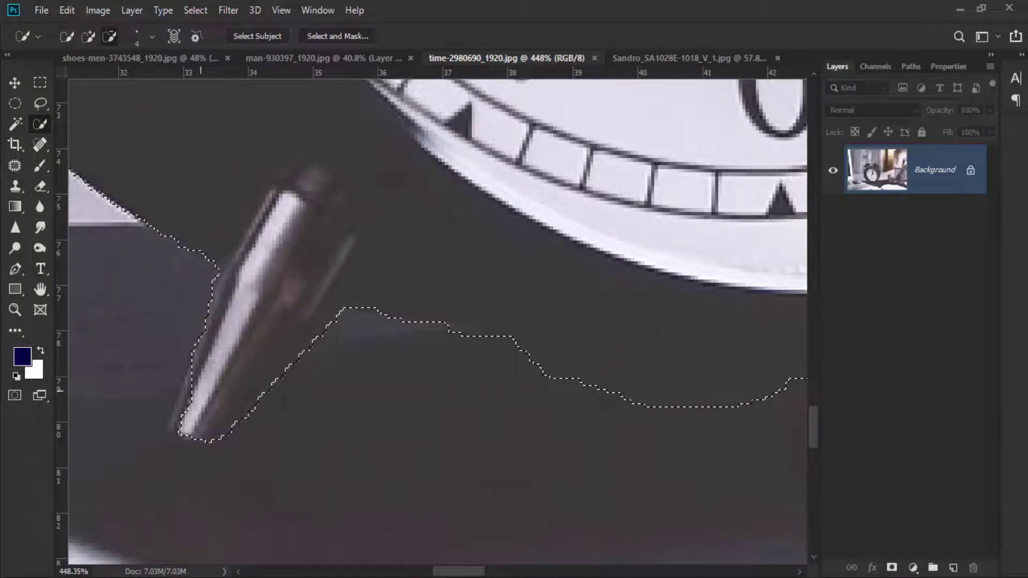
# - Extend the selection over the clock's left bell and carrying handle, enlarging the brush to 25 px
pyautogui.scroll(-4, 313, 401)
pyautogui.scroll(-8, 314, 401)
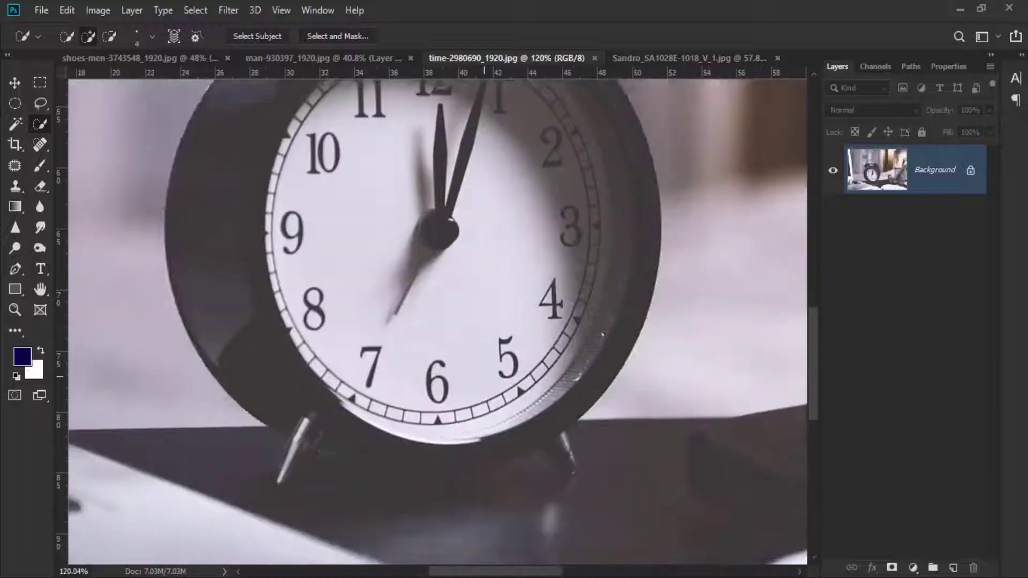
pyautogui.scroll(6, 339, 158)
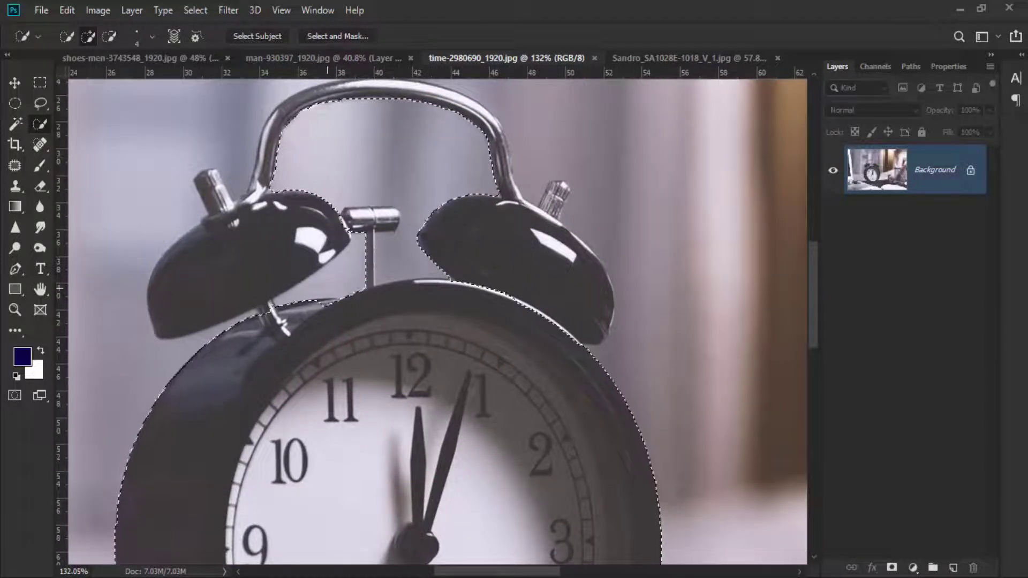
pyautogui.scroll(3, 323, 289)
pyautogui.scroll(-3, 240, 380)
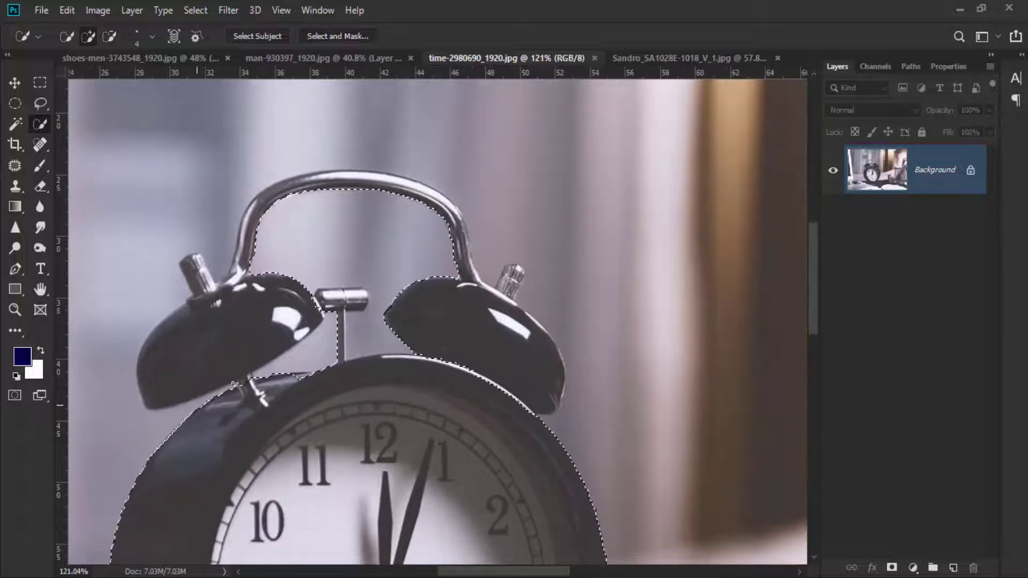
pyautogui.moveTo(197, 405)
pyautogui.mouseDown()
pyautogui.moveTo(197, 289)
pyautogui.moveTo(249, 208)
pyautogui.moveTo(315, 180)
pyautogui.moveTo(397, 180)
pyautogui.moveTo(450, 203)
pyautogui.moveTo(475, 236)
pyautogui.moveTo(514, 258)
pyautogui.moveTo(434, 200)
pyautogui.moveTo(494, 287)
pyautogui.moveTo(447, 252)
pyautogui.mouseUp()
pyautogui.scroll(3, 533, 247)
pyautogui.press(']')
pyautogui.press(']')
pyautogui.press(']')
pyautogui.press(']')
pyautogui.press(']')
pyautogui.press(']')
pyautogui.press(']')
pyautogui.press(']')
pyautogui.press(']')
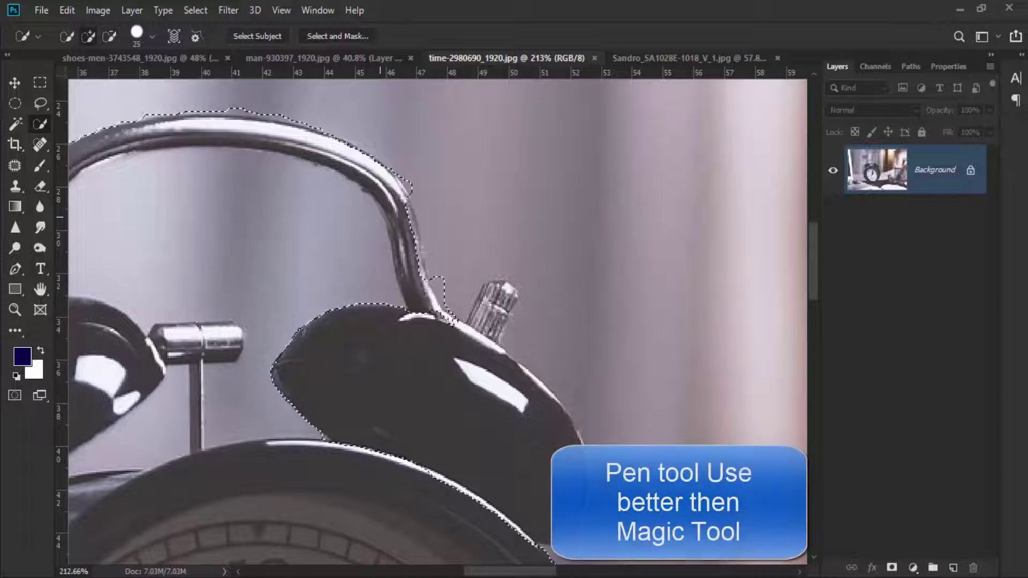
pyautogui.scroll(-5, 440, 331)
pyautogui.scroll(-5, 531, 411)
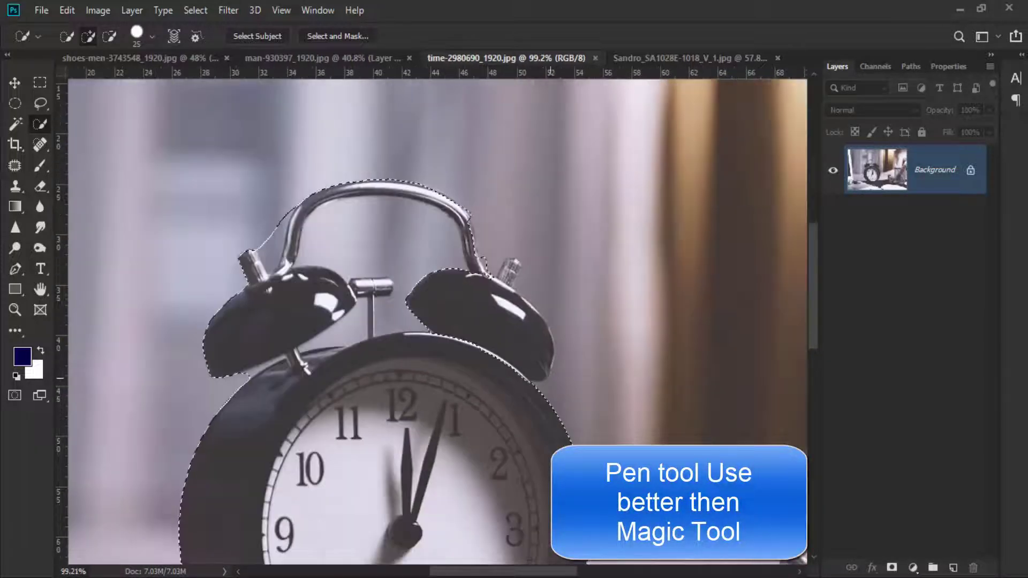
# - Add the right bell to the selection, then its top knob with a 5 px brush
pyautogui.moveTo(401, 342); pyautogui.dragTo(396, 369)
pyautogui.scroll(-3, 486, 352)
pyautogui.scroll(4, 448, 399)
pyautogui.scroll(-4, 455, 370)
pyautogui.scroll(8, 398, 350)
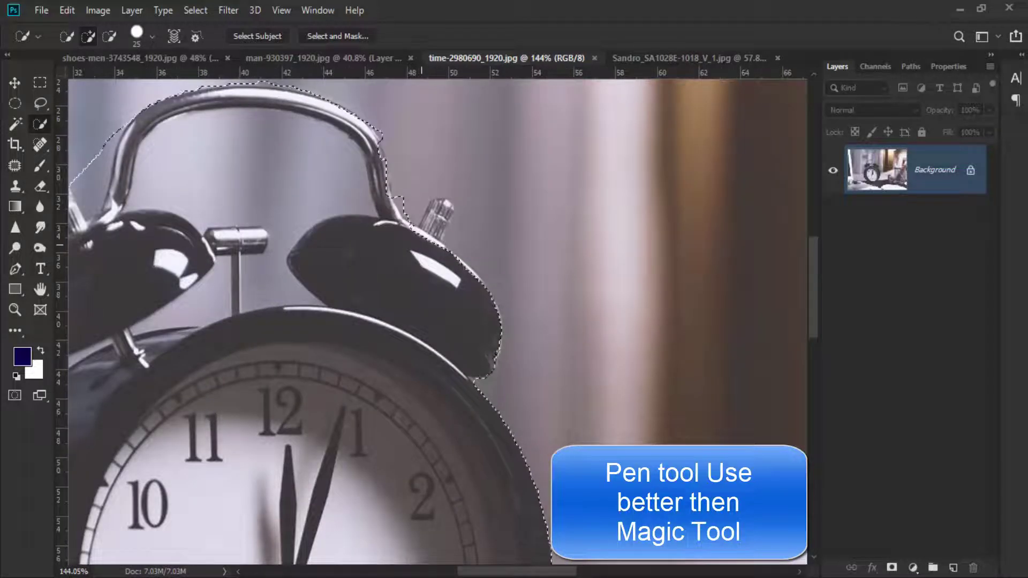
pyautogui.scroll(5, 436, 233)
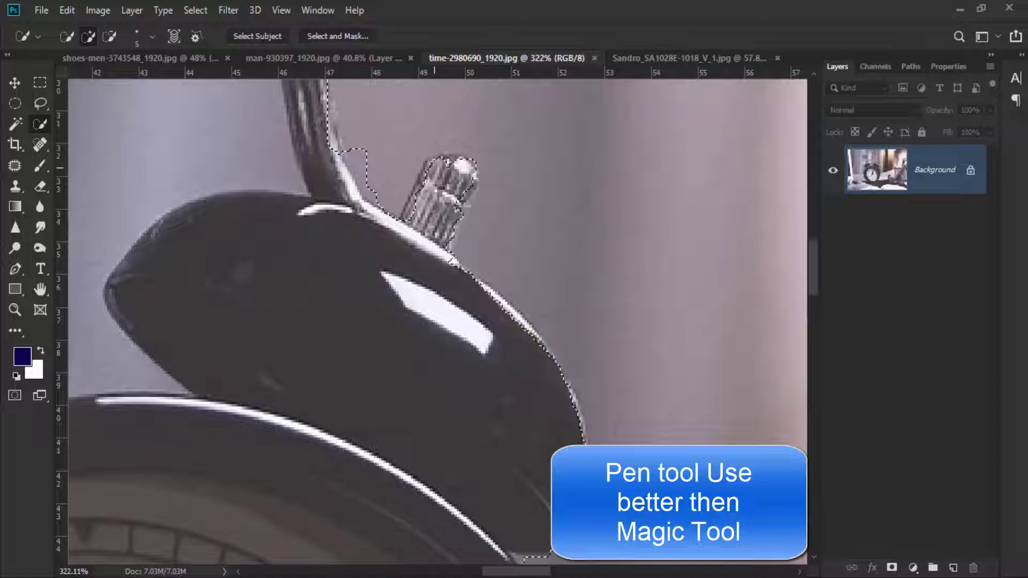
pyautogui.moveTo(434, 168); pyautogui.dragTo(432, 171)
pyautogui.scroll(-2, 384, 300)
pyautogui.moveTo(385, 300); pyautogui.dragTo(431, 261)
pyautogui.scroll(-10, 387, 394)
pyautogui.scroll(3, 321, 272)
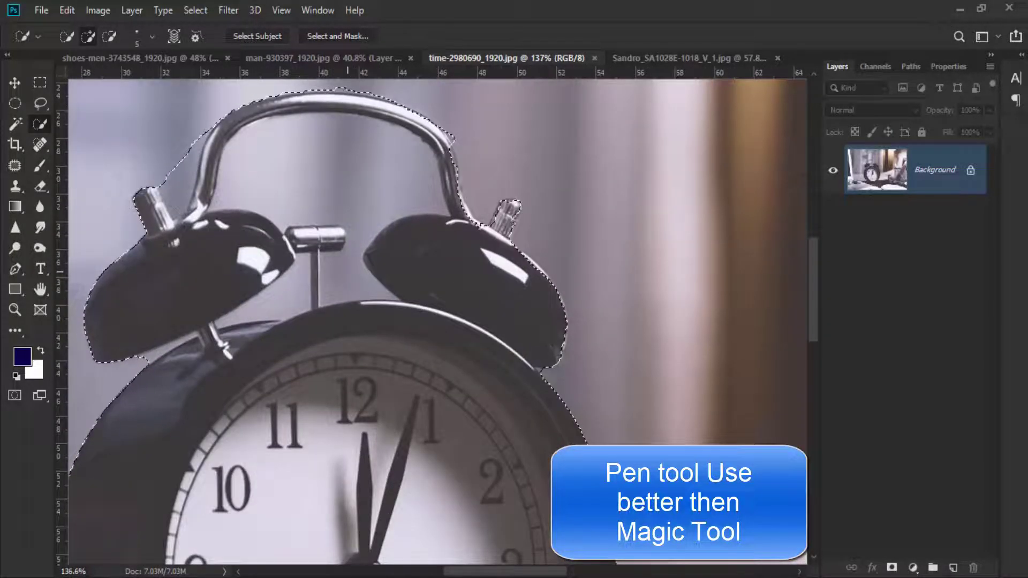
# - Subtract the background enclosed between the handle and the bells with a 5 px brush
pyautogui.press('alt')
pyautogui.moveTo(349, 206)
pyautogui.mouseDown()
pyautogui.moveTo(300, 150)
pyautogui.moveTo(398, 175)
pyautogui.mouseUp()
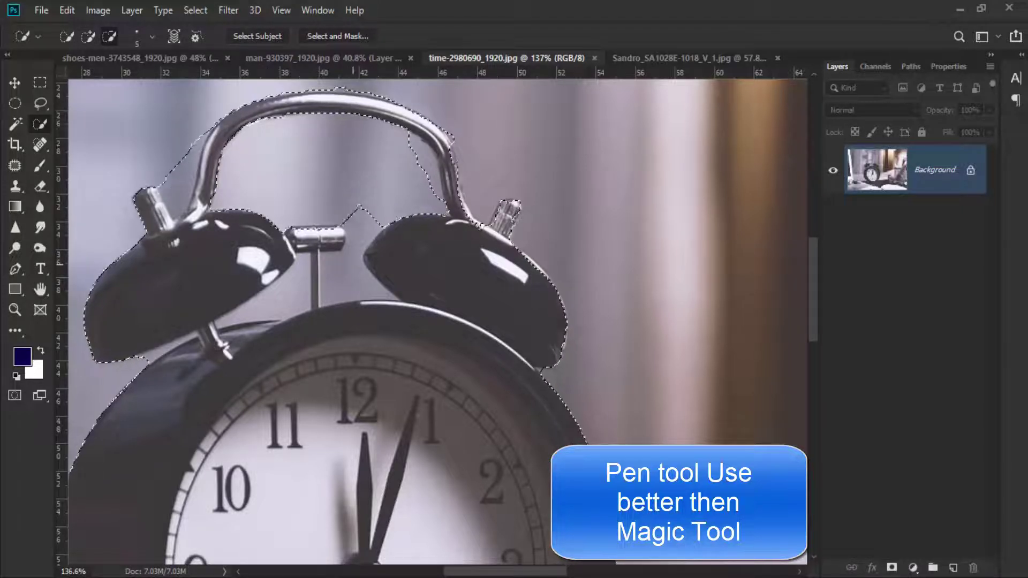
pyautogui.hotkey('ctrl', '0')
pyautogui.scroll(5, 352, 245)
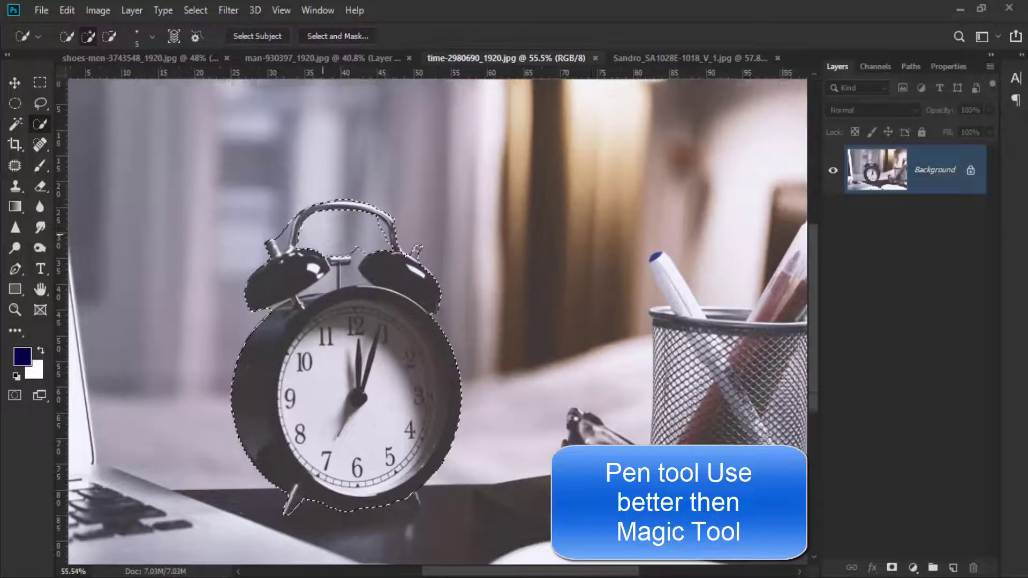
# - Discard the clock selection and create a new empty path for the Pen tool
pyautogui.hotkey('ctrl', 'd')
pyautogui.press('p')
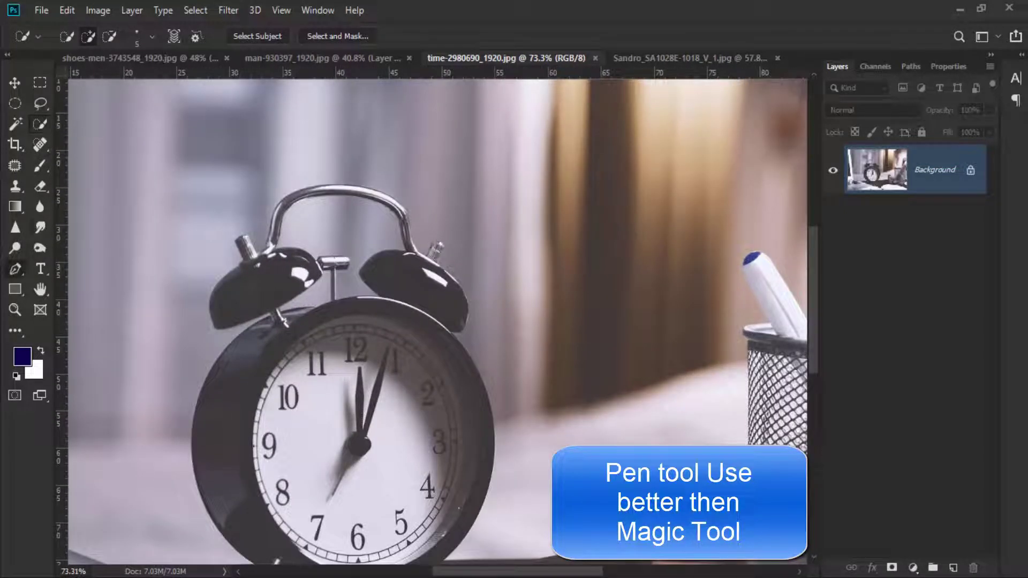
pyautogui.click(910, 66)
pyautogui.click(953, 567)
# - Trace the left side of the clock body from the left foot up to the left bell's underside with the Pen tool
pyautogui.scroll(6, 391, 464)
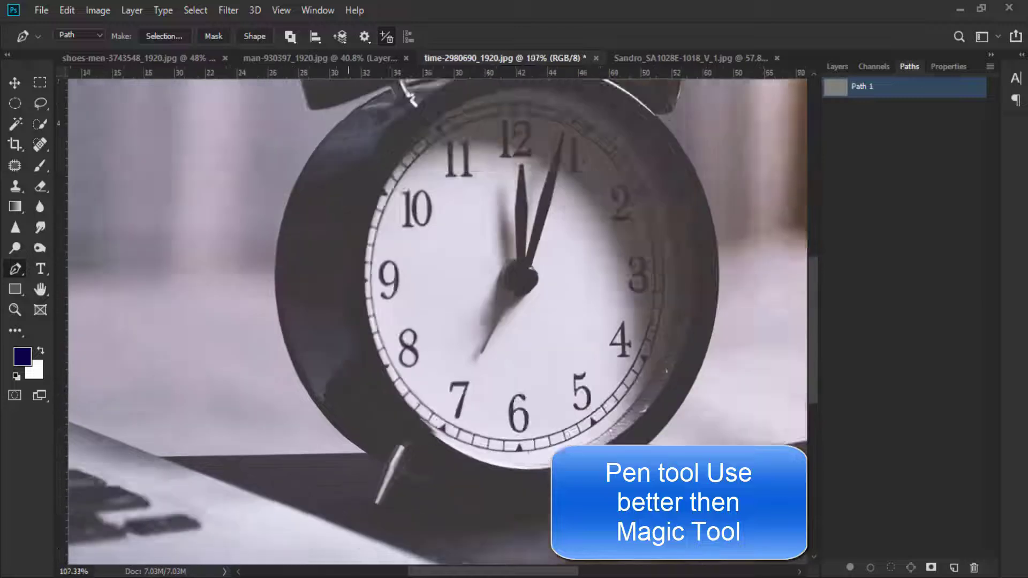
pyautogui.moveTo(330, 438); pyautogui.dragTo(422, 518)
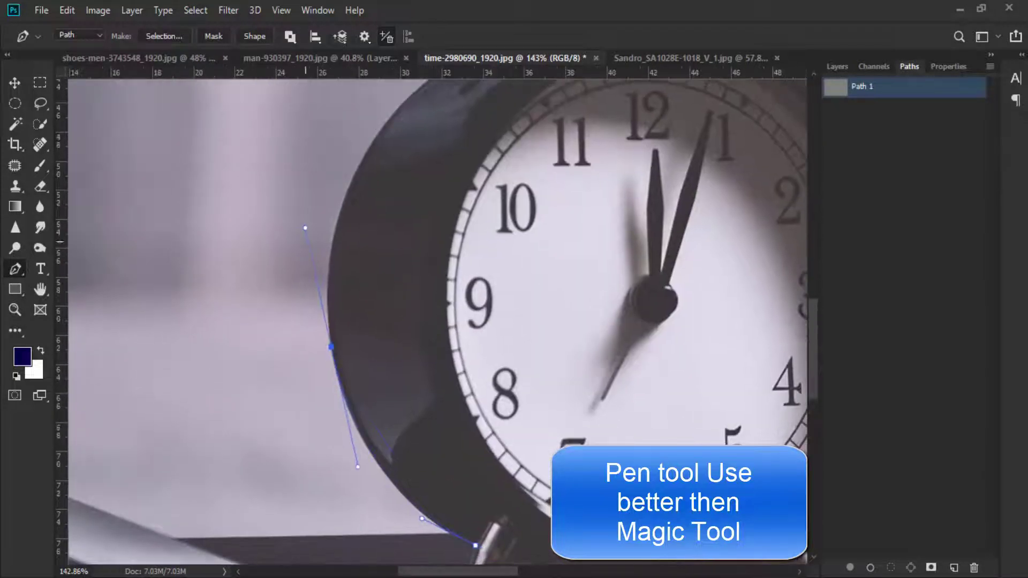
pyautogui.moveTo(305, 228); pyautogui.dragTo(310, 227)
pyautogui.moveTo(446, 112); pyautogui.dragTo(430, 284)
pyautogui.moveTo(539, 182); pyautogui.dragTo(578, 170)
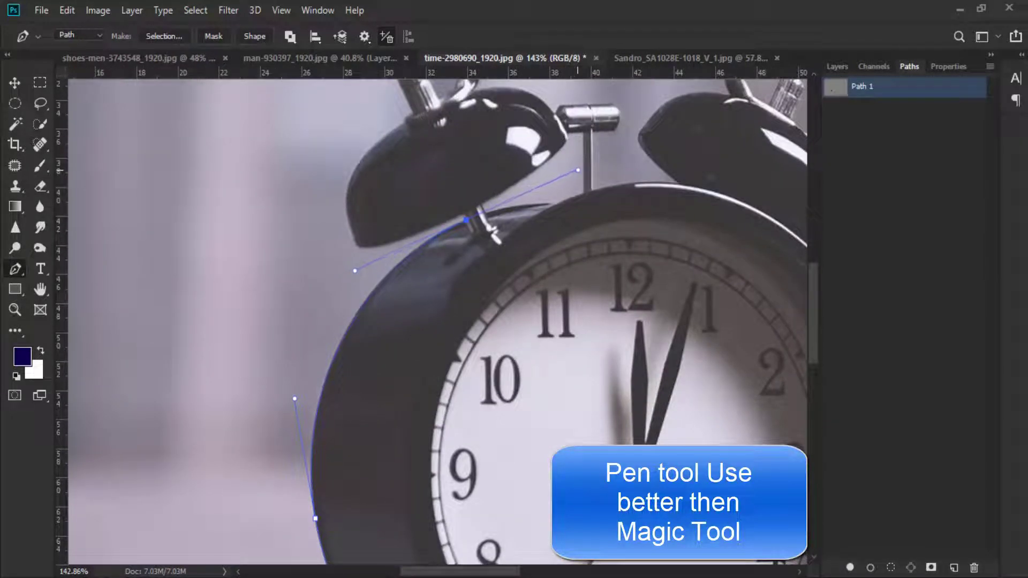
pyautogui.hotkey('ctrl', 'z')
# - Continue the path around the left bell and its top knob to the base of the carrying handle
pyautogui.scroll(3, 362, 253)
pyautogui.moveTo(369, 251); pyautogui.dragTo(348, 245)
pyautogui.moveTo(340, 198); pyautogui.dragTo(334, 168)
pyautogui.moveTo(339, 169); pyautogui.dragTo(333, 447)
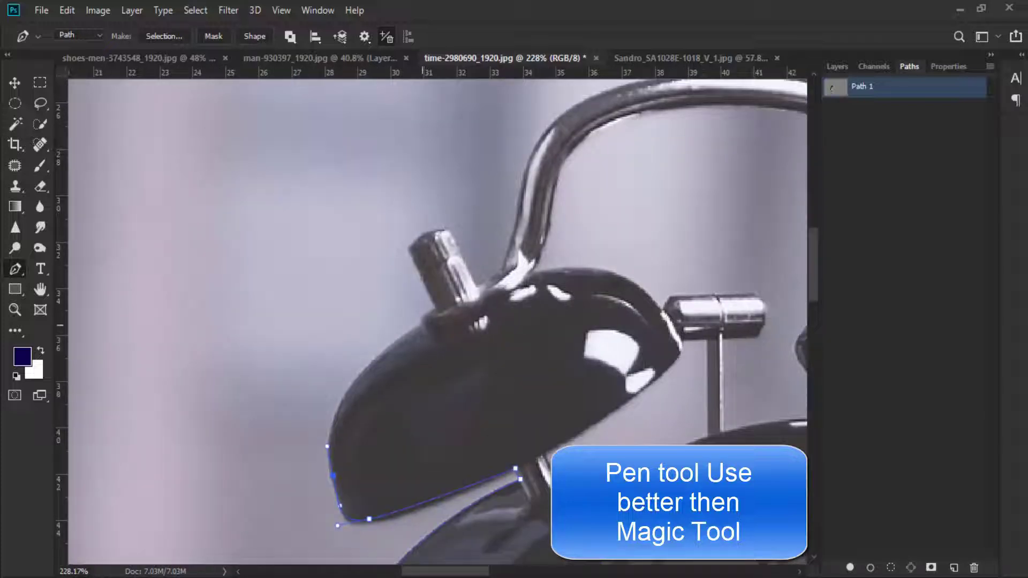
pyautogui.moveTo(422, 325); pyautogui.dragTo(429, 281)
pyautogui.moveTo(504, 245); pyautogui.dragTo(509, 241)
pyautogui.moveTo(509, 241); pyautogui.dragTo(452, 440)
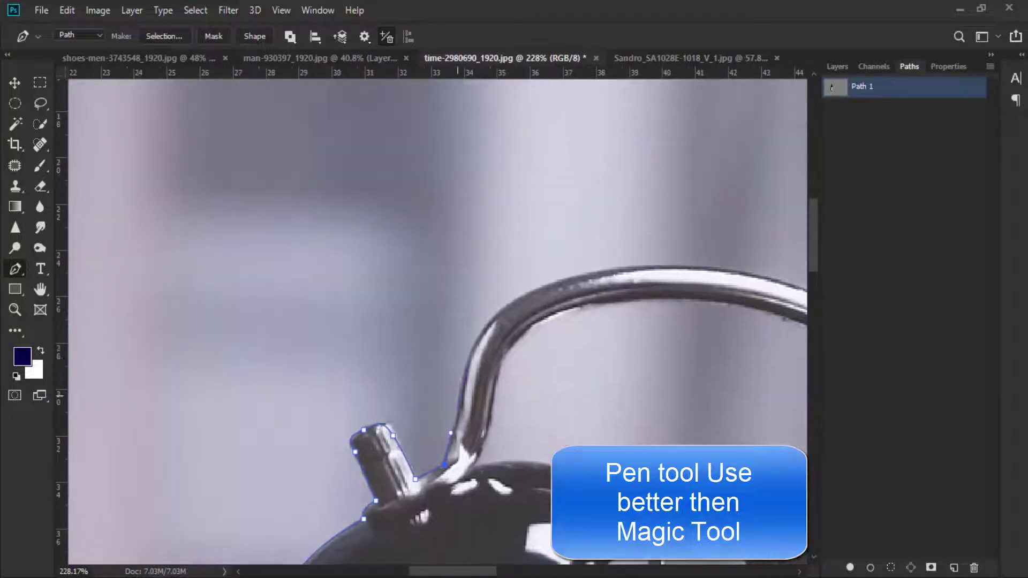
# - Trace the outer edge of the carrying handle over to its right base
pyautogui.moveTo(474, 360); pyautogui.dragTo(145, 413)
pyautogui.moveTo(340, 351); pyautogui.dragTo(505, 351)
pyautogui.hotkey('ctrl', 'z')
pyautogui.moveTo(505, 351); pyautogui.dragTo(340, 301)
pyautogui.moveTo(388, 399); pyautogui.dragTo(375, 267)
pyautogui.click(396, 350)
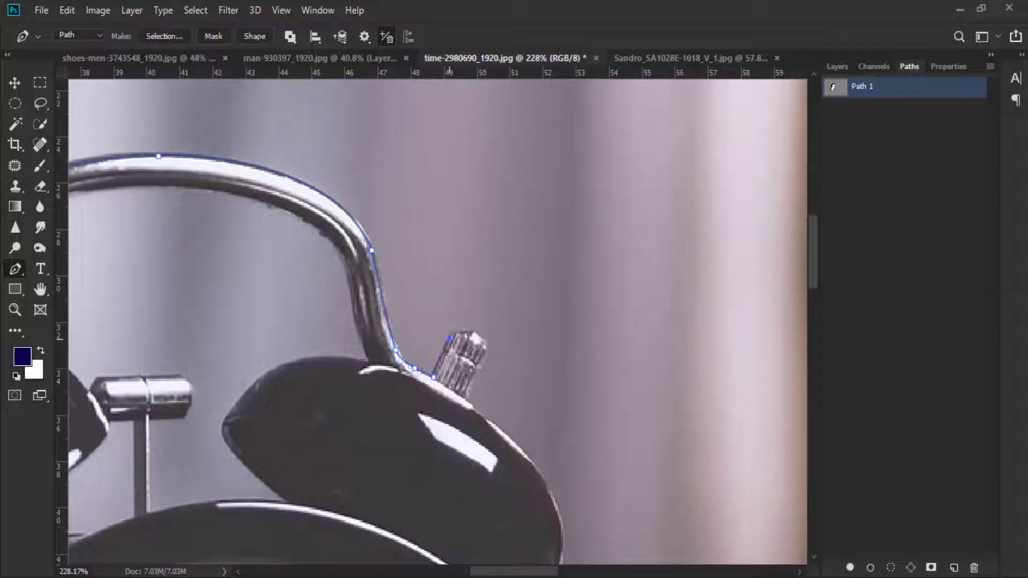
# - Trace the right knob and the outer edge of the right bell down to the clock body
pyautogui.moveTo(483, 338); pyautogui.dragTo(488, 344)
pyautogui.moveTo(487, 343); pyautogui.dragTo(491, 287)
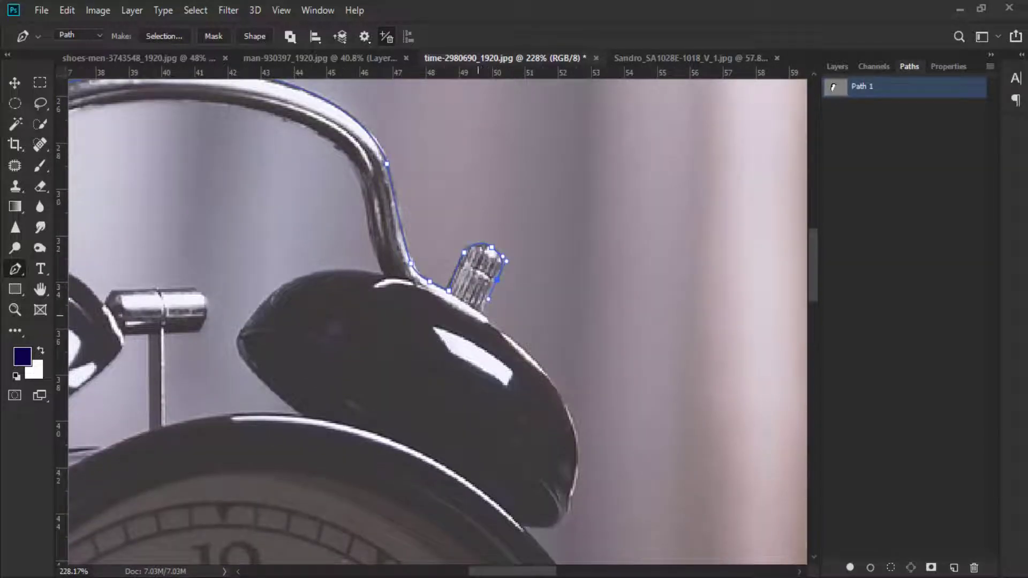
pyautogui.moveTo(536, 365); pyautogui.dragTo(545, 370)
pyautogui.moveTo(545, 370); pyautogui.dragTo(566, 223)
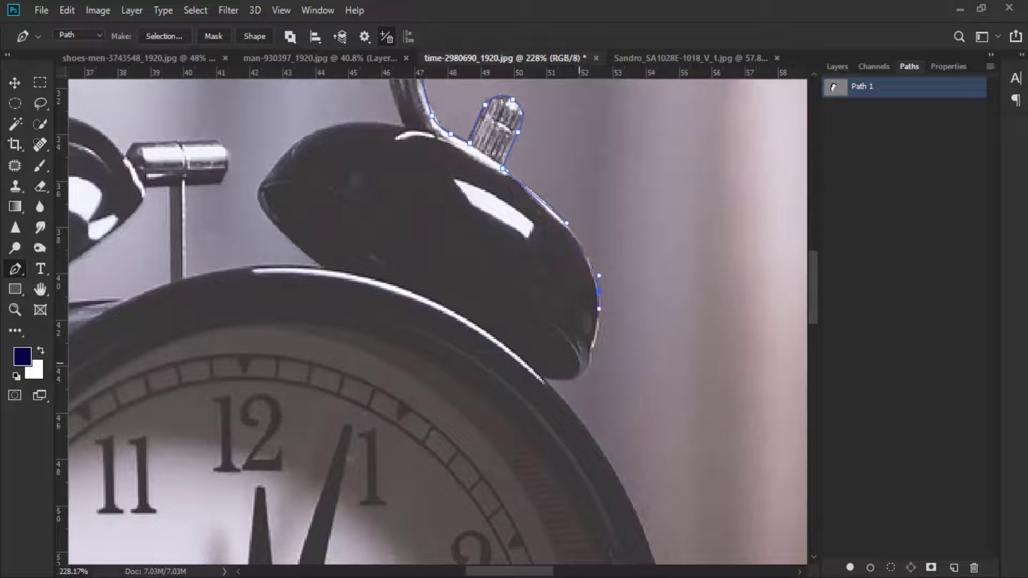
pyautogui.scroll(-2, 589, 460)
pyautogui.moveTo(523, 373); pyautogui.dragTo(468, 193)
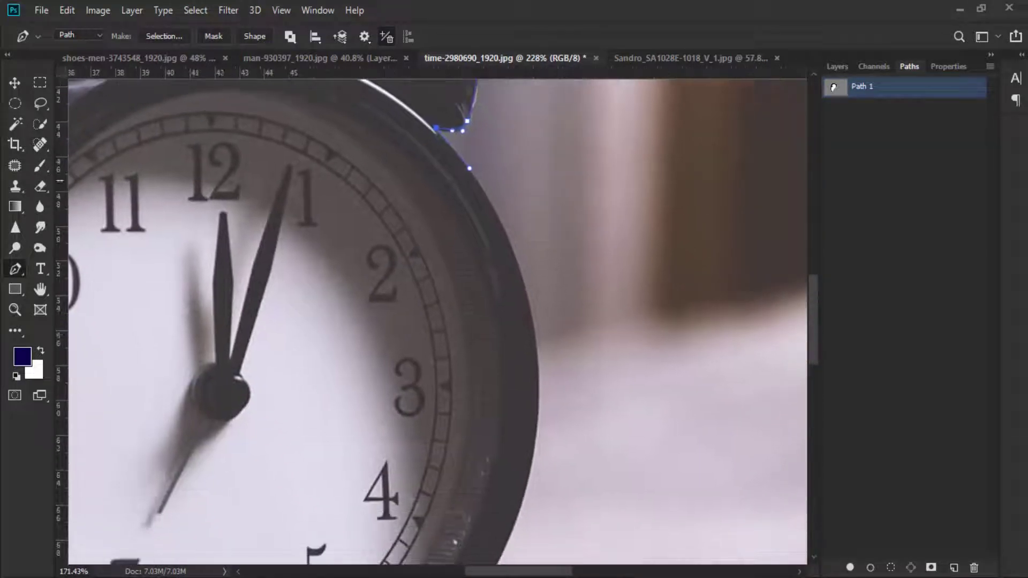
# - Continue the path down the right side of the clock body to the right foot
pyautogui.scroll(-2, 530, 331)
pyautogui.moveTo(542, 401); pyautogui.dragTo(542, 404)
pyautogui.moveTo(489, 504); pyautogui.dragTo(526, 292)
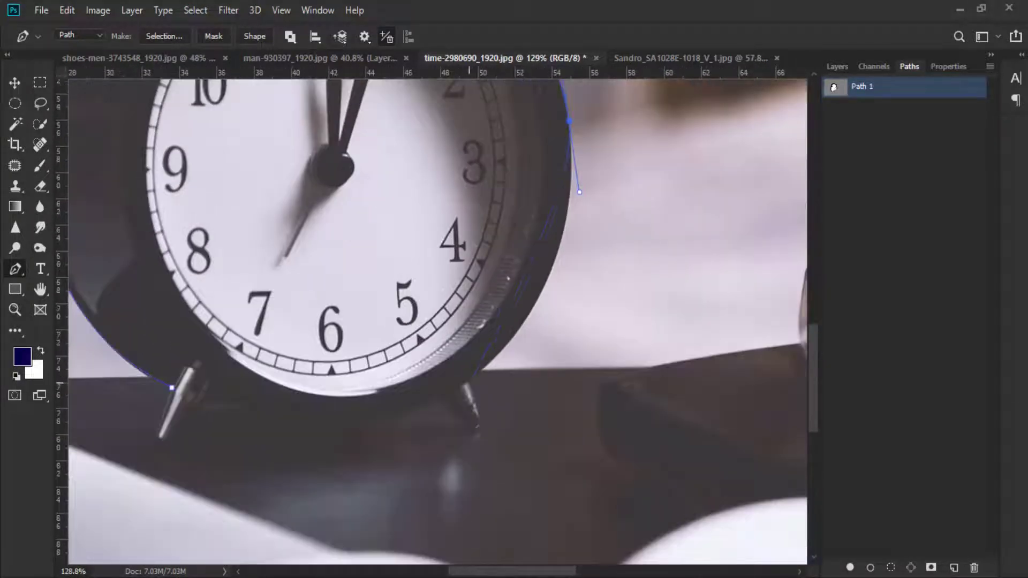
pyautogui.moveTo(468, 383); pyautogui.dragTo(372, 463)
pyautogui.scroll(3, 479, 431)
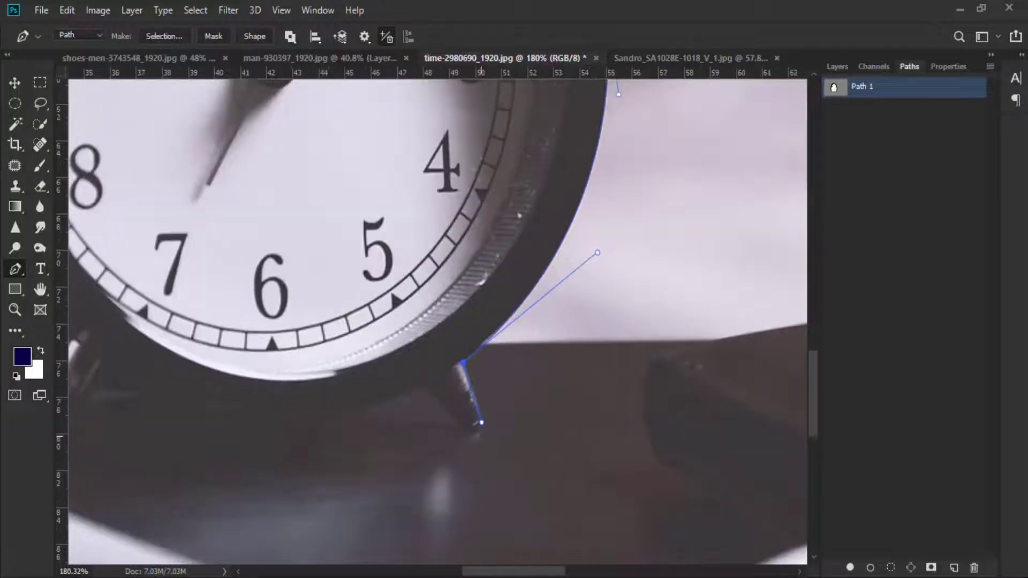
# - Trace around the right foot and along the clock's curved underside to the left foot
pyautogui.moveTo(480, 427); pyautogui.dragTo(474, 432)
pyautogui.click(461, 426)
pyautogui.click(423, 384)
pyautogui.moveTo(360, 418); pyautogui.dragTo(595, 413)
pyautogui.moveTo(329, 378); pyautogui.dragTo(172, 327)
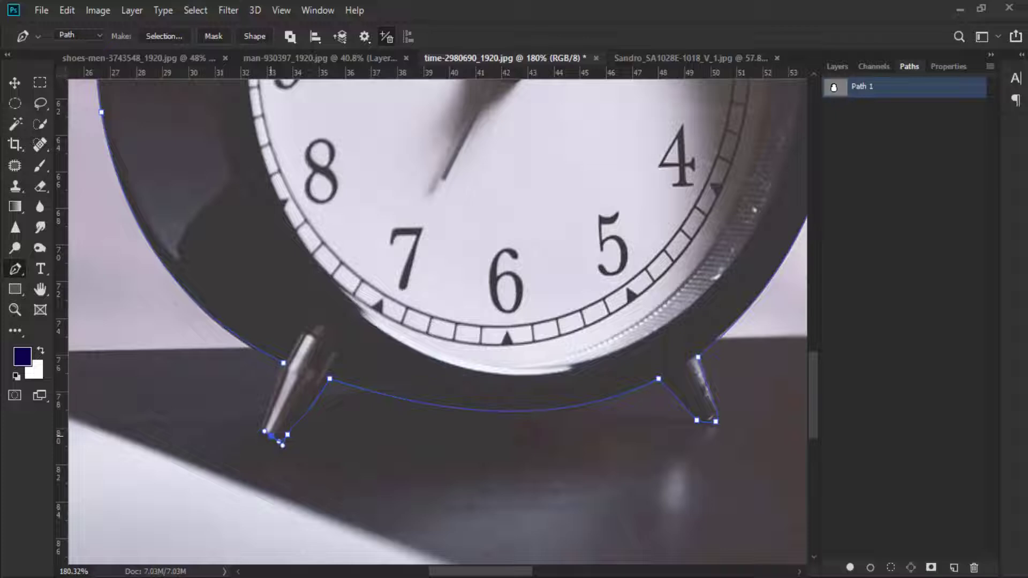
# - Rework the anchor points around the left foot's tip and close the outer path at its starting point
pyautogui.keyDown('alt'); pyautogui.click(271, 436); pyautogui.keyUp('alt')
pyautogui.scroll(3, 286, 419)
pyautogui.hotkey('ctrl', 'z')
pyautogui.hotkey('ctrl', 'z')
pyautogui.hotkey('ctrl', 'z')
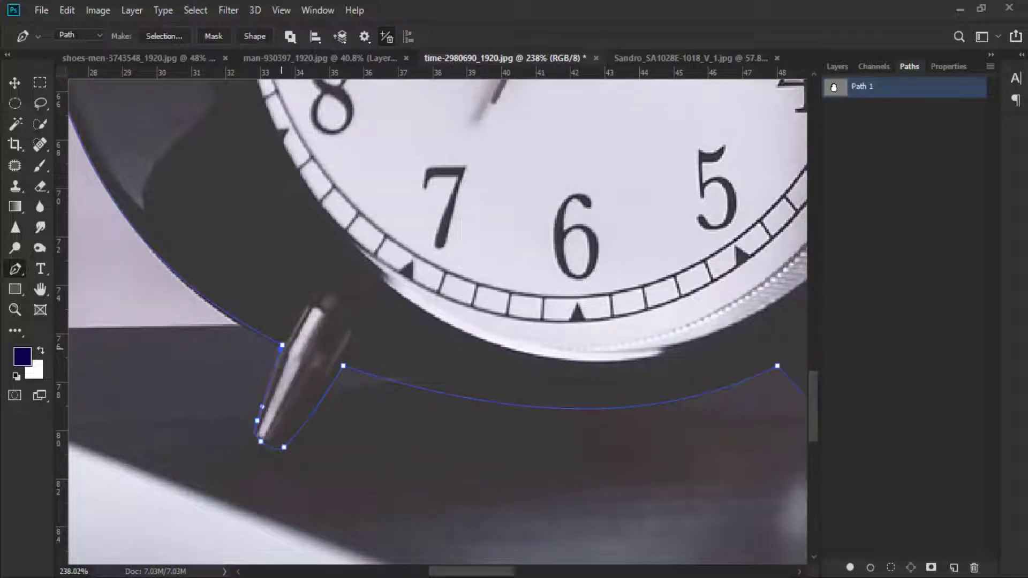
pyautogui.scroll(-5, 297, 379)
pyautogui.click(289, 357)
# - Outline the enclosed gap between the left bell, the hammer stem and the clock body as a closed subpath
pyautogui.scroll(-11, 290, 364)
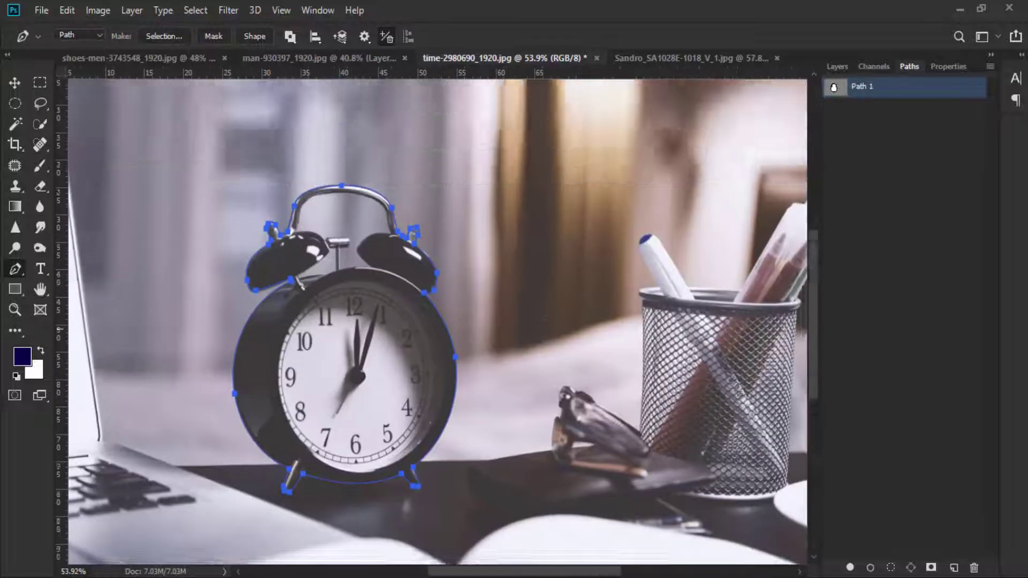
pyautogui.scroll(12, 240, 267)
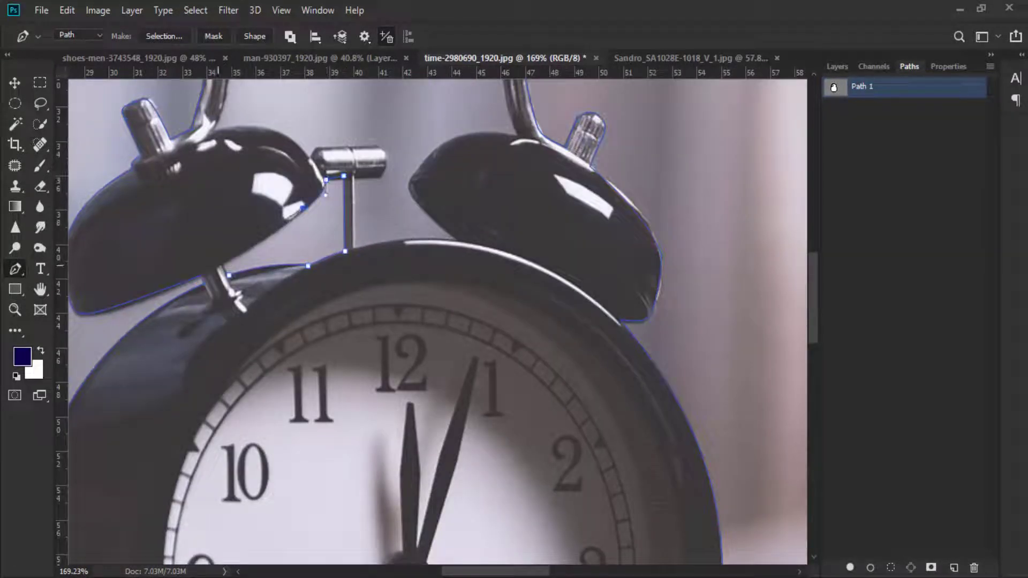
pyautogui.click(228, 274)
# - Trace a second inner subpath along the clock's top, the right bell's inner side and the handle's inner edge
pyautogui.moveTo(285, 204); pyautogui.dragTo(240, 300)
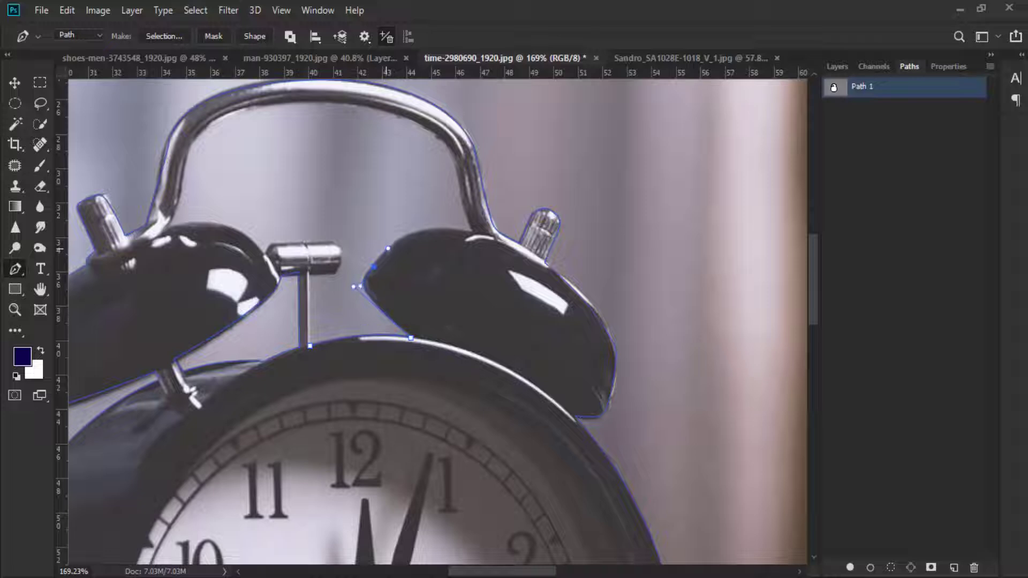
pyautogui.moveTo(387, 249); pyautogui.dragTo(388, 247)
pyautogui.moveTo(488, 241); pyautogui.dragTo(357, 344)
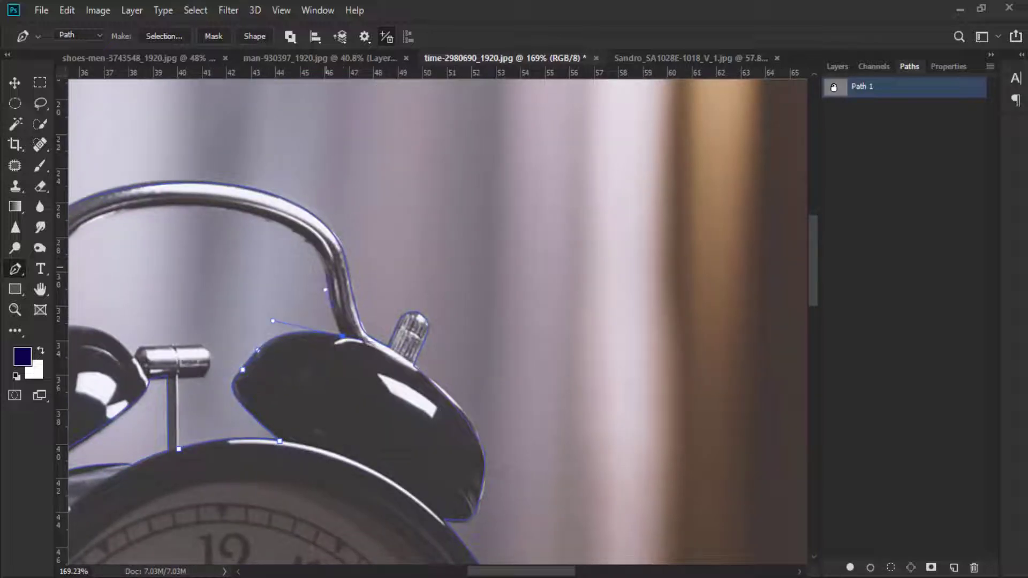
pyautogui.moveTo(254, 211); pyautogui.dragTo(250, 212)
pyautogui.moveTo(139, 200); pyautogui.dragTo(370, 308)
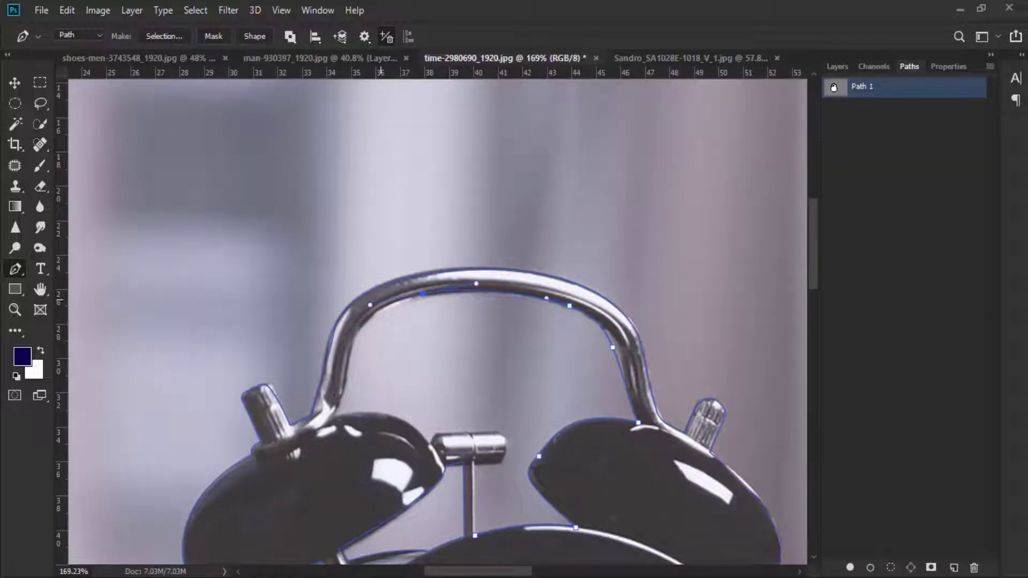
# - Continue the inner subpath down the handle's left inner edge and over the left bell to the hammer
pyautogui.moveTo(350, 348); pyautogui.dragTo(406, 313)
pyautogui.moveTo(396, 356); pyautogui.dragTo(437, 296)
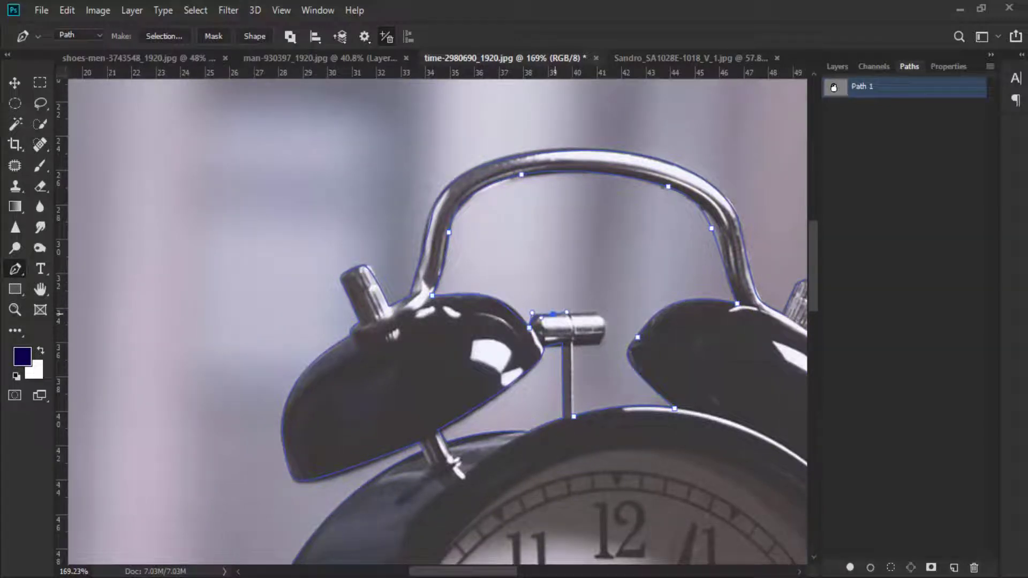
pyautogui.moveTo(520, 301); pyautogui.dragTo(499, 288)
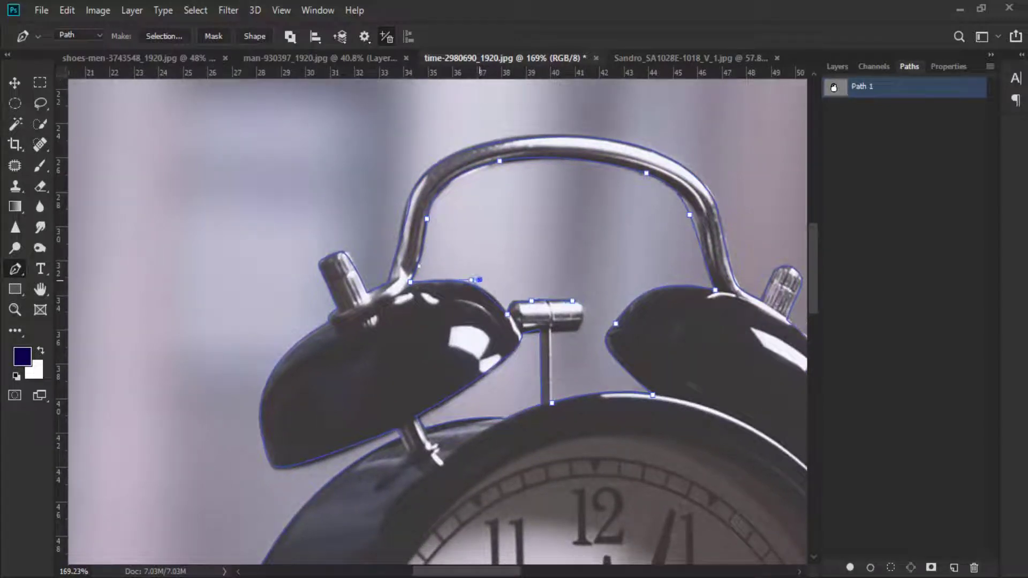
# - Trace around the hammer head and down its stem to close the inner subpath
pyautogui.scroll(6, 575, 326)
pyautogui.click(571, 282)
pyautogui.moveTo(589, 305); pyautogui.dragTo(588, 317)
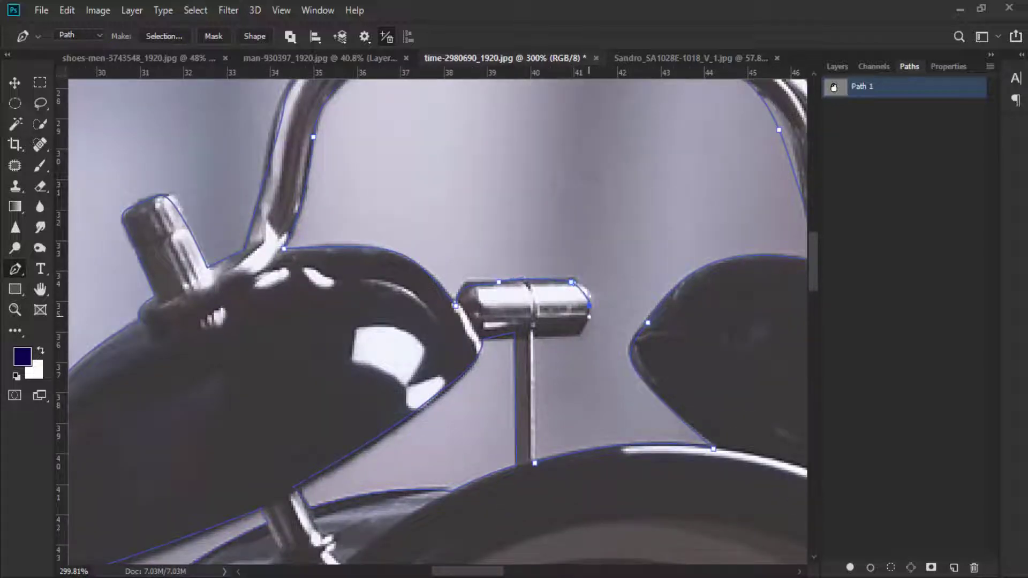
pyautogui.click(532, 336)
pyautogui.scroll(-3, 532, 337)
pyautogui.click(535, 352)
pyautogui.scroll(-15, 534, 345)
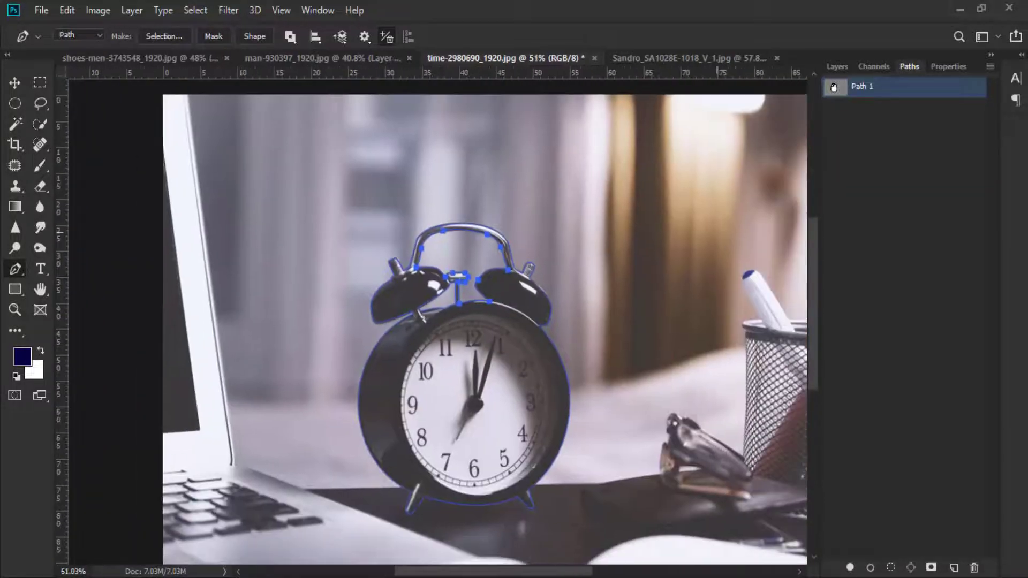
# - Convert the clock's path into a new anti-aliased selection with a 0.5-pixel feather radius
pyautogui.click(878, 145)
pyautogui.click(875, 87)
pyautogui.scroll(-2, 606, 371)
pyautogui.rightClick(870, 83)
pyautogui.click(885, 126)
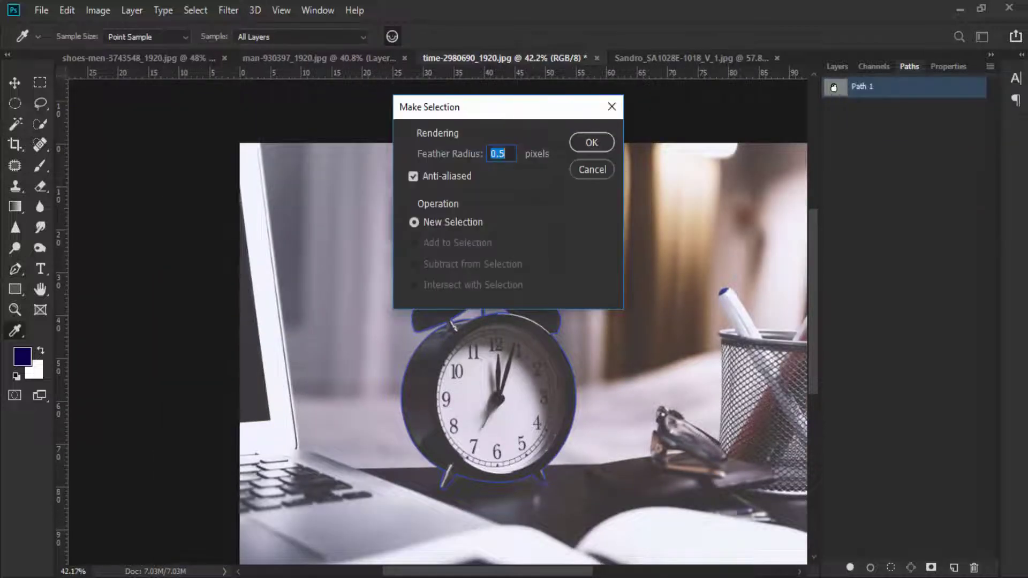
pyautogui.click(590, 142)
# - Copy the selected clock to its own layer and check the cutout with the background layer temporarily hidden
pyautogui.click(836, 66)
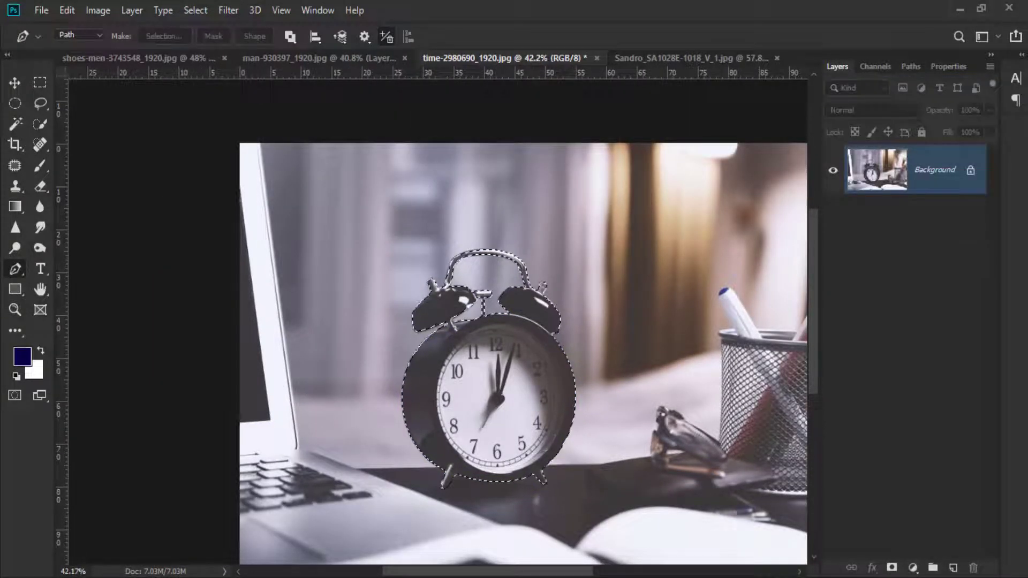
pyautogui.hotkey('ctrl', 'j')
pyautogui.click(832, 220)
pyautogui.scroll(-3, 512, 378)
pyautogui.scroll(8, 427, 327)
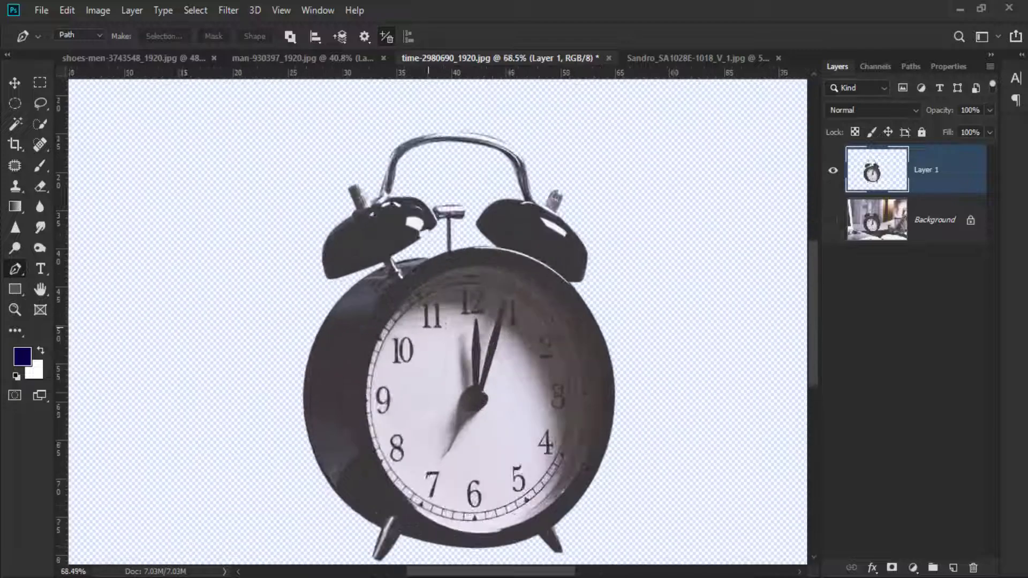
pyautogui.scroll(-4, 426, 326)
pyautogui.click(833, 220)
pyautogui.click(833, 220)
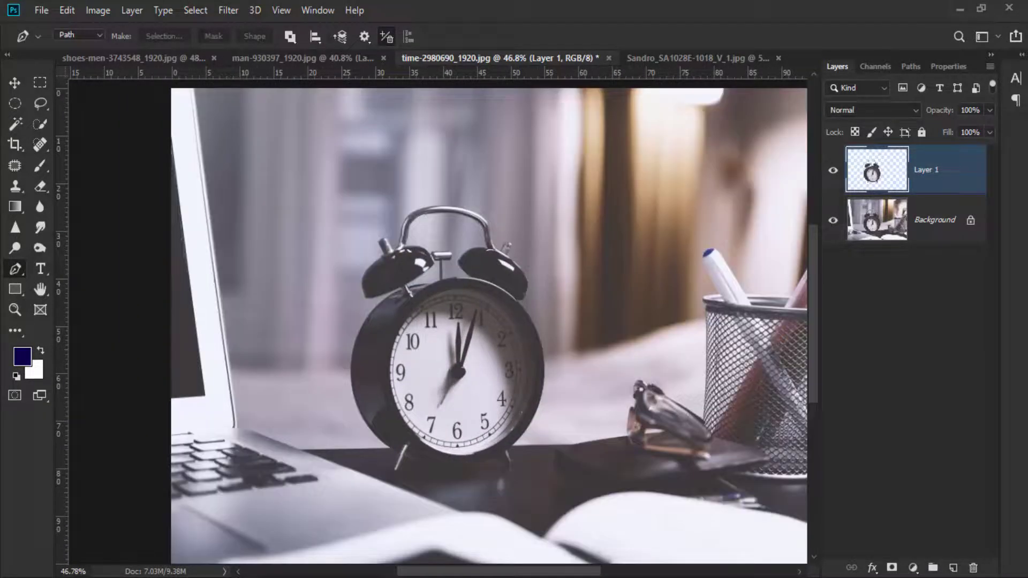
# - Add a new layer directly beneath the clock cutout and fill it with solid crimson
pyautogui.click(953, 567)
pyautogui.moveTo(931, 170); pyautogui.dragTo(931, 227)
pyautogui.click(23, 356)
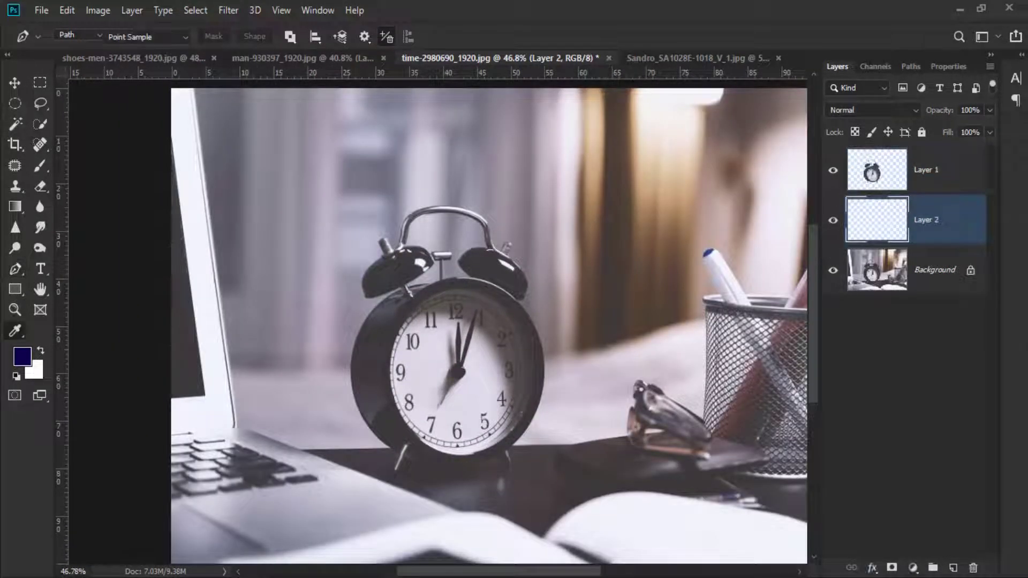
pyautogui.moveTo(610, 398); pyautogui.dragTo(681, 312)
pyautogui.click(681, 315)
pyautogui.click(815, 296)
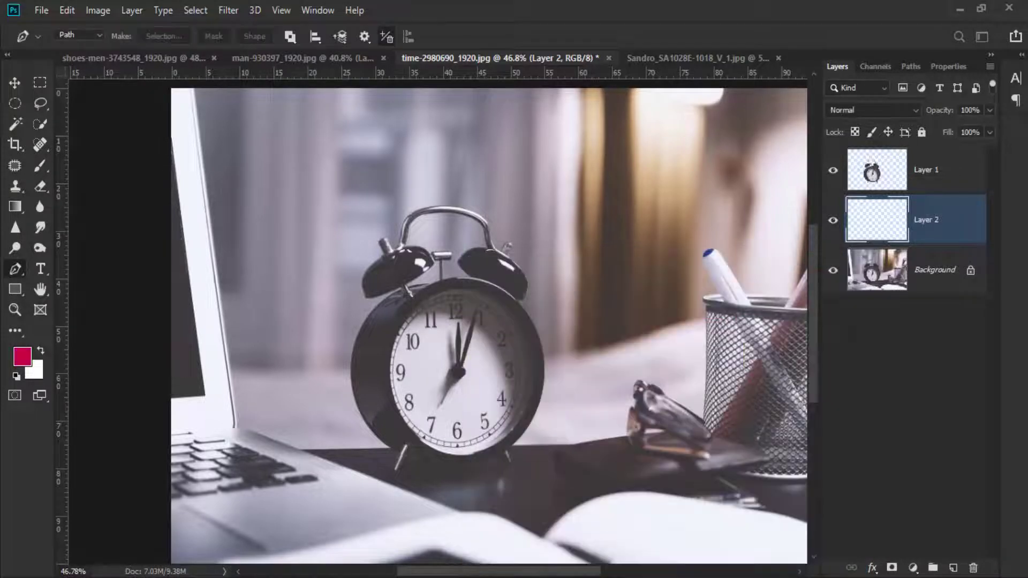
pyautogui.hotkey('alt', 'BackSpace')
# - Move the clock layer slightly to the right, closer to the centre of the canvas
pyautogui.scroll(-4, 247, 417)
pyautogui.moveTo(246, 417); pyautogui.dragTo(253, 375)
pyautogui.click(931, 171)
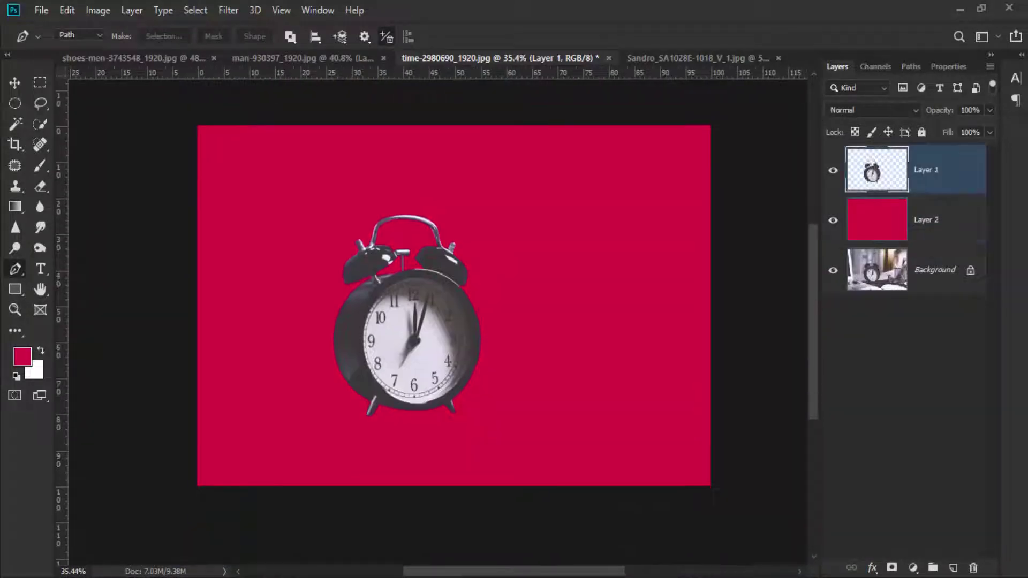
pyautogui.press('v')
pyautogui.moveTo(398, 340)
pyautogui.mouseDown()
pyautogui.moveTo(434, 339)
pyautogui.moveTo(413, 347)
pyautogui.mouseUp()
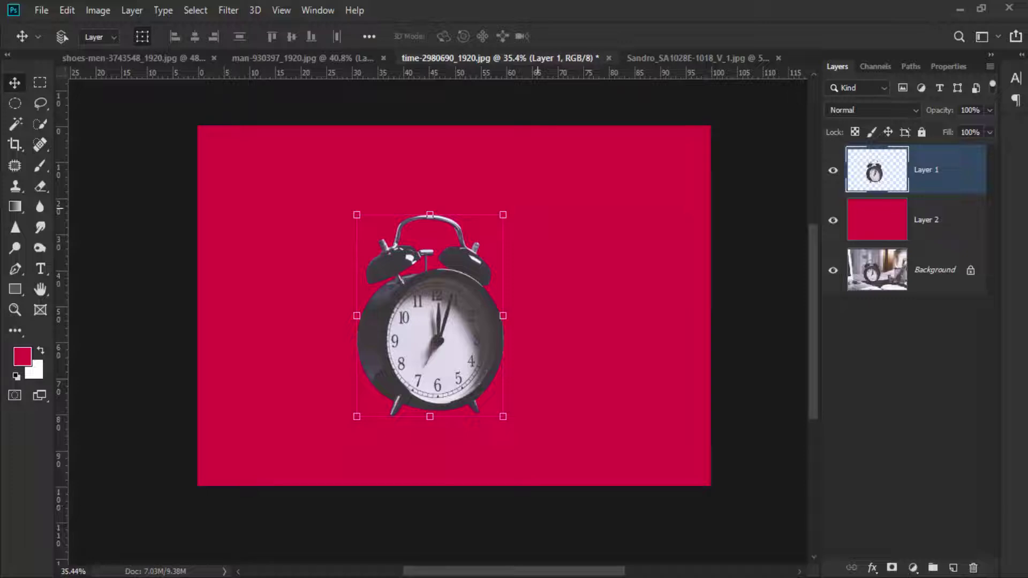
# - Switch to the Sandro handbag photo and create a new empty path for outlining it with the Pen tool
pyautogui.click(303, 58)
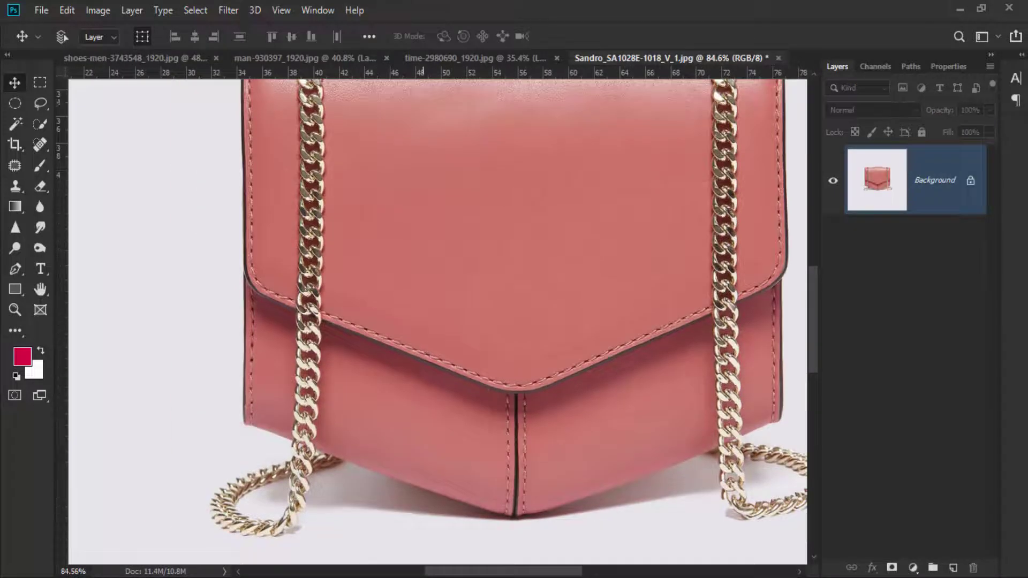
pyautogui.scroll(-2, 423, 103)
pyautogui.moveTo(423, 103); pyautogui.dragTo(414, 223)
pyautogui.press('p')
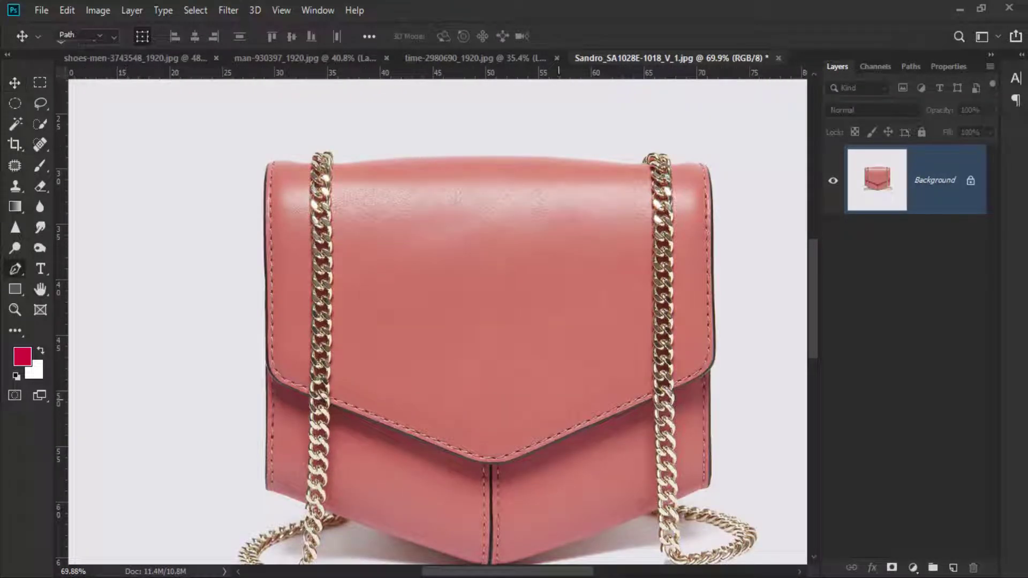
pyautogui.click(910, 66)
pyautogui.click(953, 567)
# - Start the bag outline at the left chain and trace the bottom edge around the bag's lower-left corner
pyautogui.scroll(6, 307, 508)
pyautogui.moveTo(307, 508); pyautogui.dragTo(436, 351)
pyautogui.scroll(8, 436, 351)
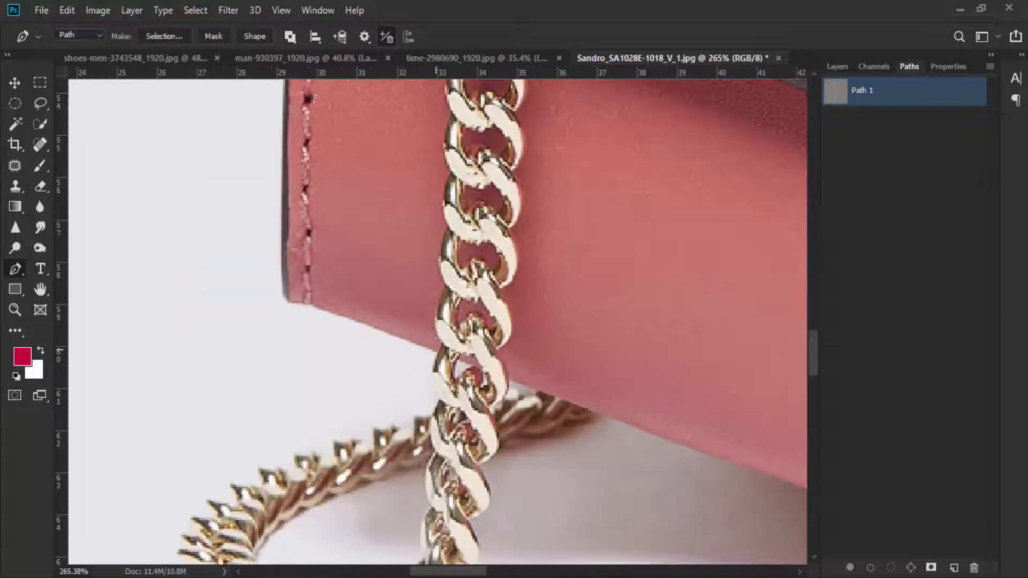
pyautogui.moveTo(283, 267); pyautogui.dragTo(283, 232)
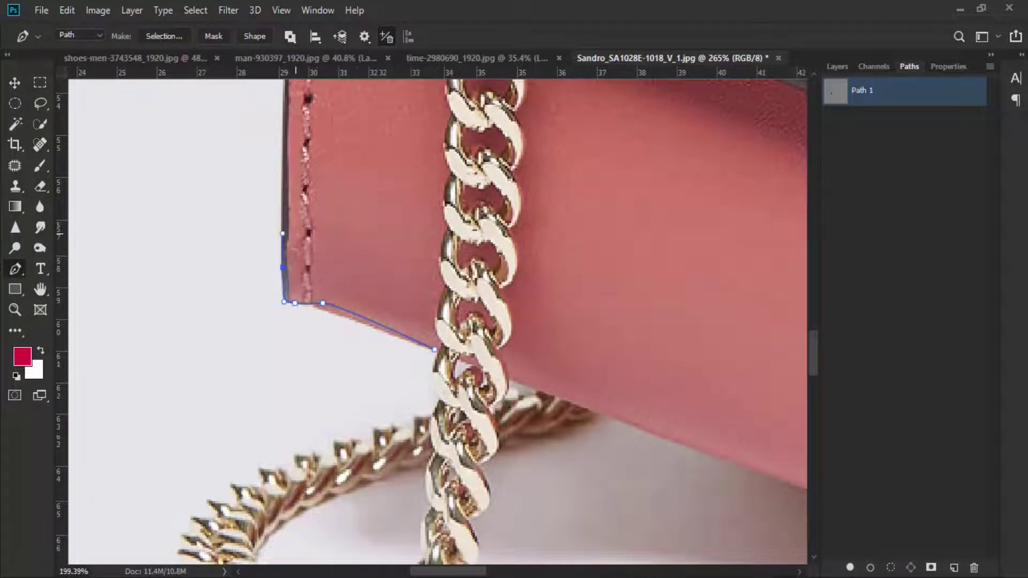
# - Continue the outline up the bag's left side, around the upper-left corner and onto the left chain's top links
pyautogui.scroll(-3, 317, 313)
pyautogui.moveTo(317, 313); pyautogui.dragTo(335, 508)
pyautogui.moveTo(316, 214); pyautogui.dragTo(350, 525)
pyautogui.moveTo(350, 328); pyautogui.dragTo(348, 252)
pyautogui.moveTo(347, 251); pyautogui.dragTo(375, 461)
pyautogui.scroll(3, 375, 460)
pyautogui.scroll(-2, 370, 287)
pyautogui.moveTo(370, 287); pyautogui.dragTo(402, 554)
pyautogui.moveTo(402, 359); pyautogui.dragTo(408, 296)
pyautogui.moveTo(408, 296); pyautogui.dragTo(415, 432)
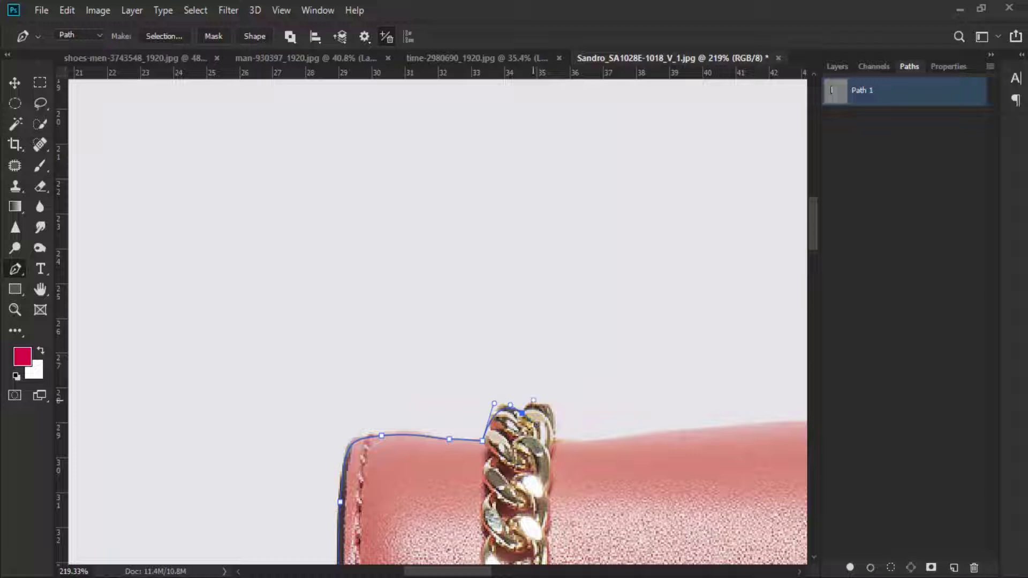
# - Trace the bag's top edge from the left chain across to and over the right chain's top links
pyautogui.moveTo(771, 441); pyautogui.dragTo(272, 333)
pyautogui.moveTo(252, 319); pyautogui.dragTo(354, 312)
pyautogui.moveTo(616, 315); pyautogui.dragTo(411, 321)
pyautogui.moveTo(547, 331); pyautogui.dragTo(385, 296)
pyautogui.hotkey('ctrl', 'z')
pyautogui.moveTo(244, 288); pyautogui.dragTo(270, 291)
pyautogui.moveTo(410, 298); pyautogui.dragTo(458, 274)
pyautogui.moveTo(493, 304); pyautogui.dragTo(491, 334)
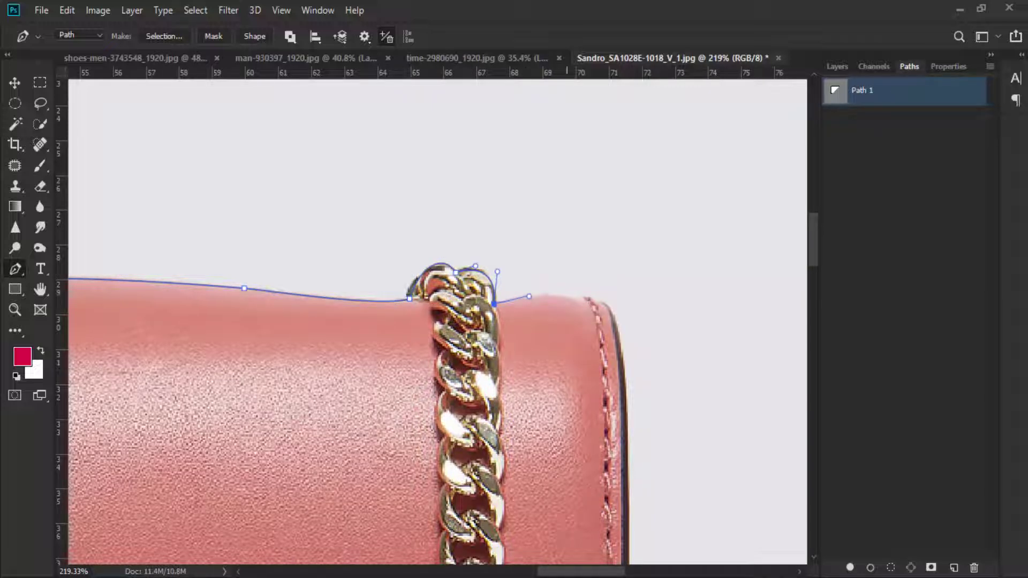
# - Continue the outline around the upper-right corner and down the bag's right side past the lower-right corner
pyautogui.moveTo(583, 300)
pyautogui.mouseDown()
pyautogui.moveTo(618, 311)
pyautogui.moveTo(595, 295)
pyautogui.mouseUp()
pyautogui.moveTo(626, 343); pyautogui.dragTo(550, 147)
pyautogui.click(544, 348)
pyautogui.scroll(-3, 544, 348)
pyautogui.moveTo(544, 342); pyautogui.dragTo(536, 141)
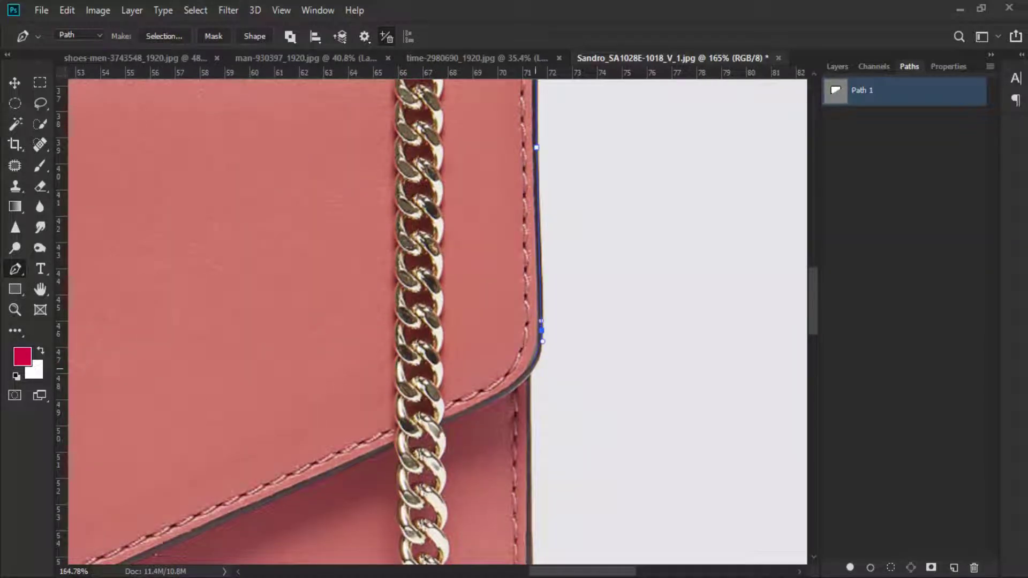
pyautogui.moveTo(532, 426); pyautogui.dragTo(532, 71)
pyautogui.scroll(2, 532, 277)
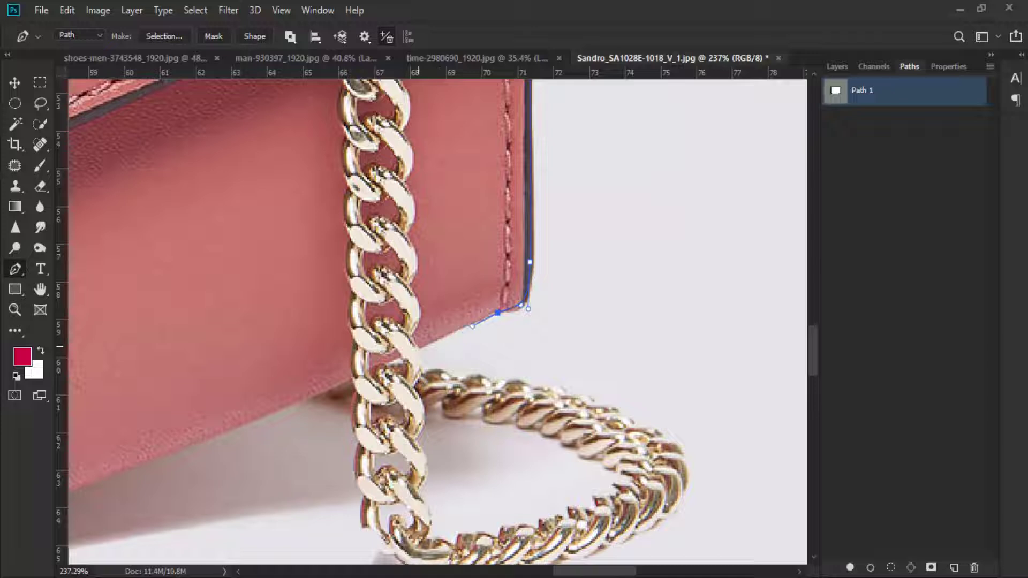
# - Trace the bottom edge to the right chain and follow the upper outer edge of its loop
pyautogui.scroll(2, 436, 391)
pyautogui.moveTo(423, 348); pyautogui.dragTo(422, 356)
pyautogui.moveTo(532, 370); pyautogui.dragTo(566, 358)
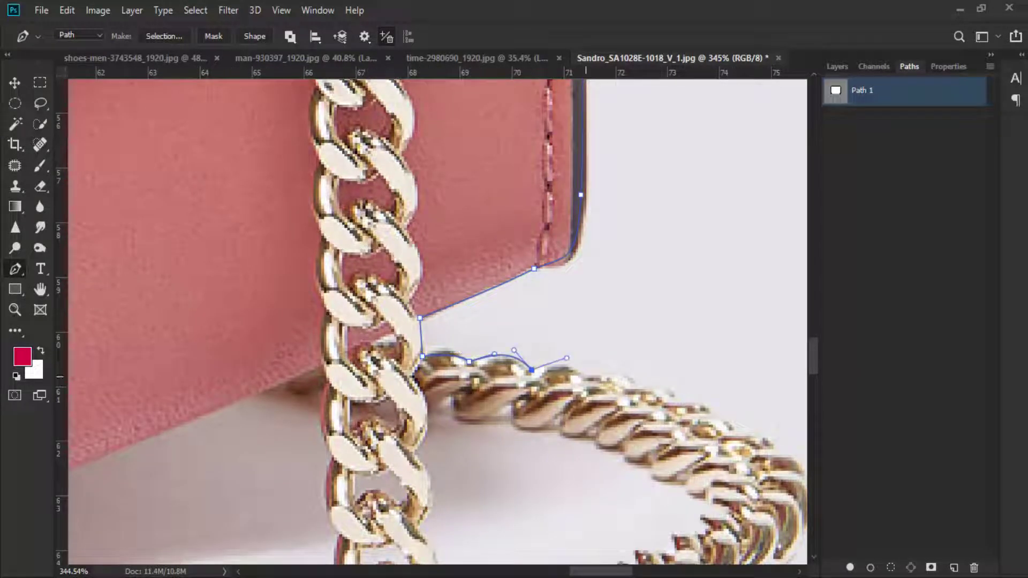
pyautogui.moveTo(677, 400); pyautogui.dragTo(689, 398)
pyautogui.moveTo(688, 398); pyautogui.dragTo(537, 328)
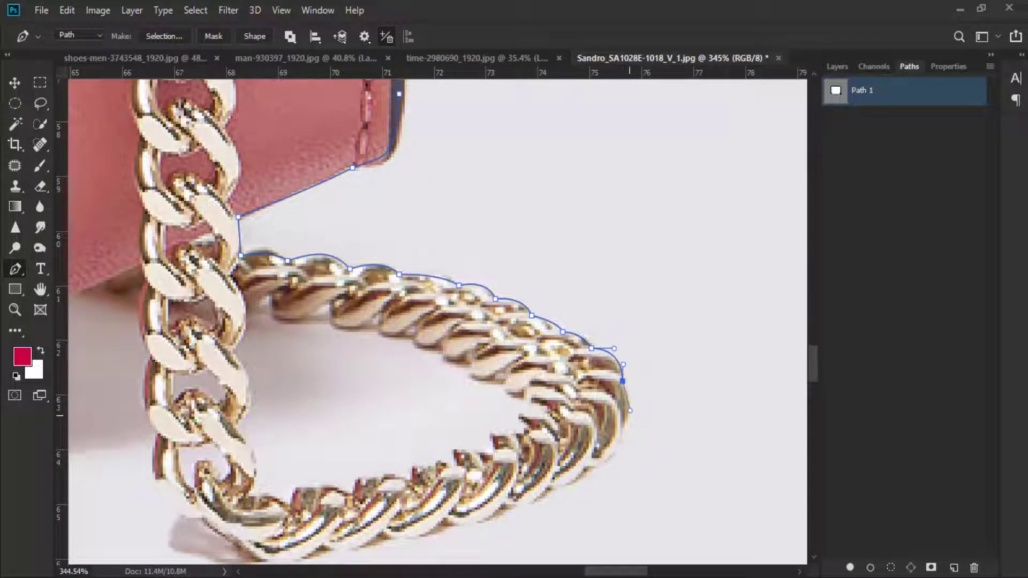
# - Trace around the right loop's far end, back along its lower edge and up the hanging chain's left side
pyautogui.moveTo(626, 420); pyautogui.dragTo(621, 307)
pyautogui.moveTo(578, 352); pyautogui.dragTo(567, 383)
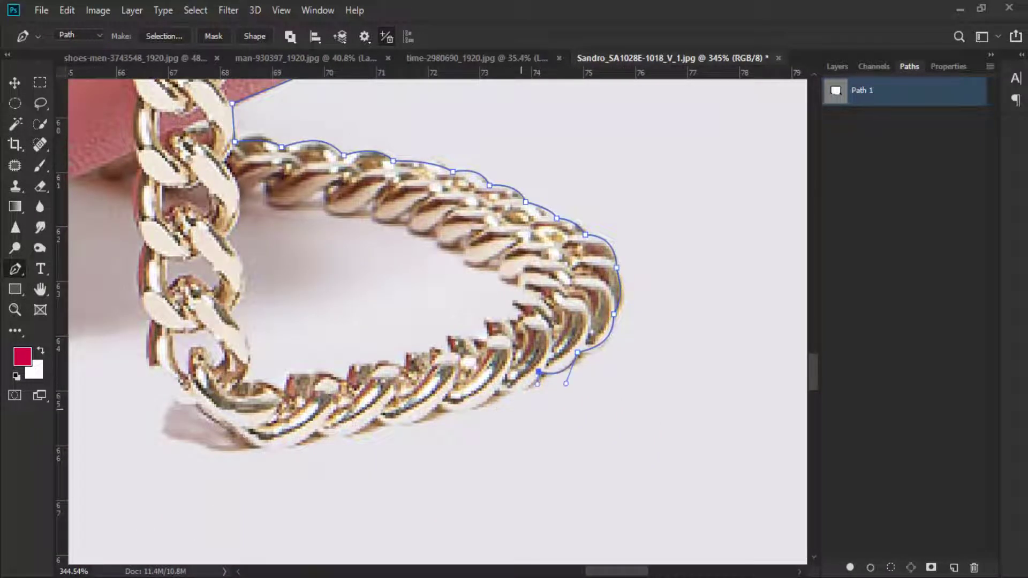
pyautogui.moveTo(521, 409); pyautogui.dragTo(558, 331)
pyautogui.moveTo(533, 310); pyautogui.dragTo(333, 369)
pyautogui.moveTo(266, 351); pyautogui.dragTo(273, 395)
pyautogui.moveTo(258, 329); pyautogui.dragTo(250, 312)
pyautogui.moveTo(254, 248); pyautogui.dragTo(240, 235)
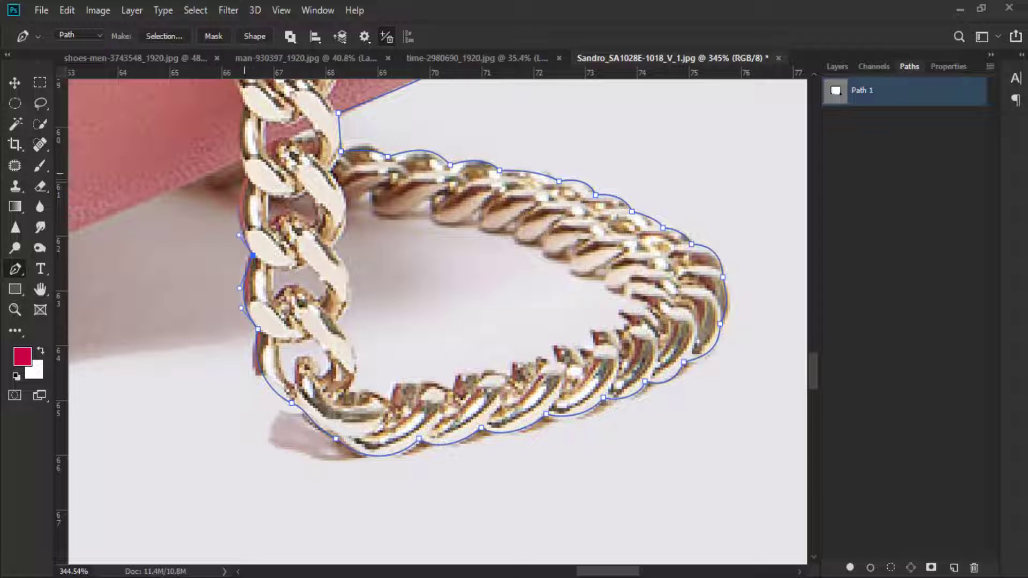
# - Trace the bag's bottom edge from the right chain past the centre seam to the left chain loop
pyautogui.hscroll(-8, 242, 167)
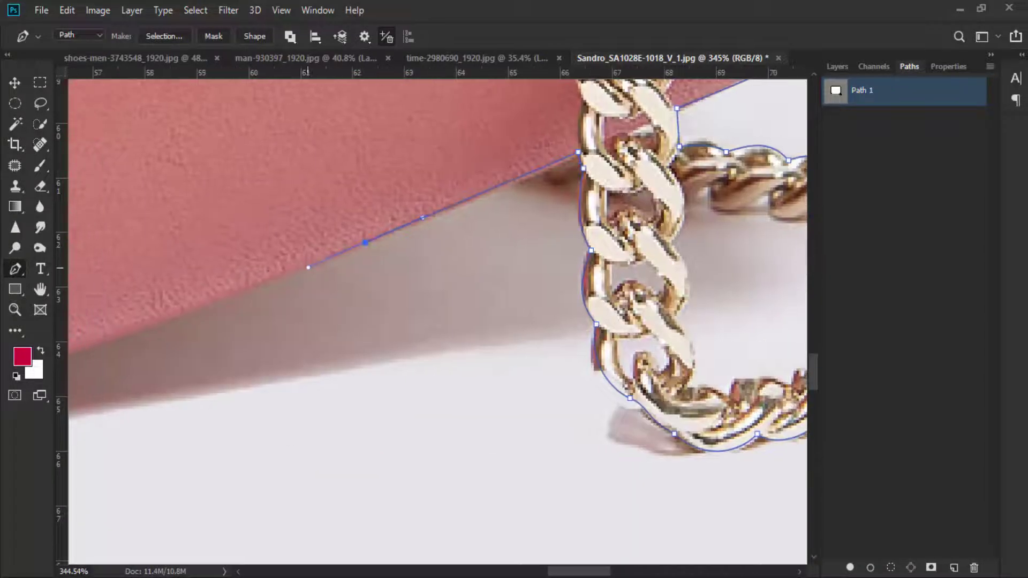
pyautogui.hscroll(-1, 431, 299)
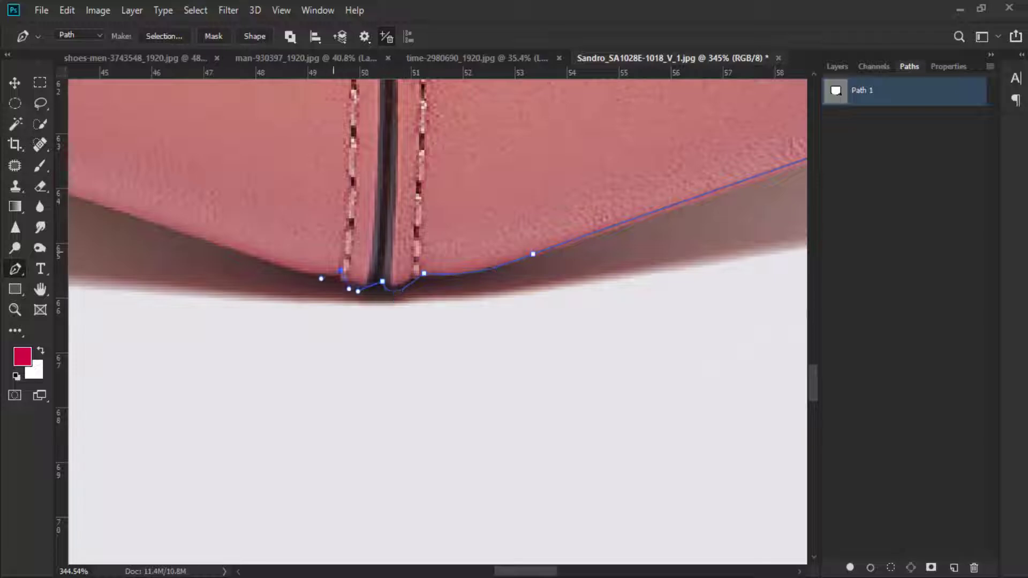
pyautogui.click(319, 276)
pyautogui.hscroll(-5, 319, 276)
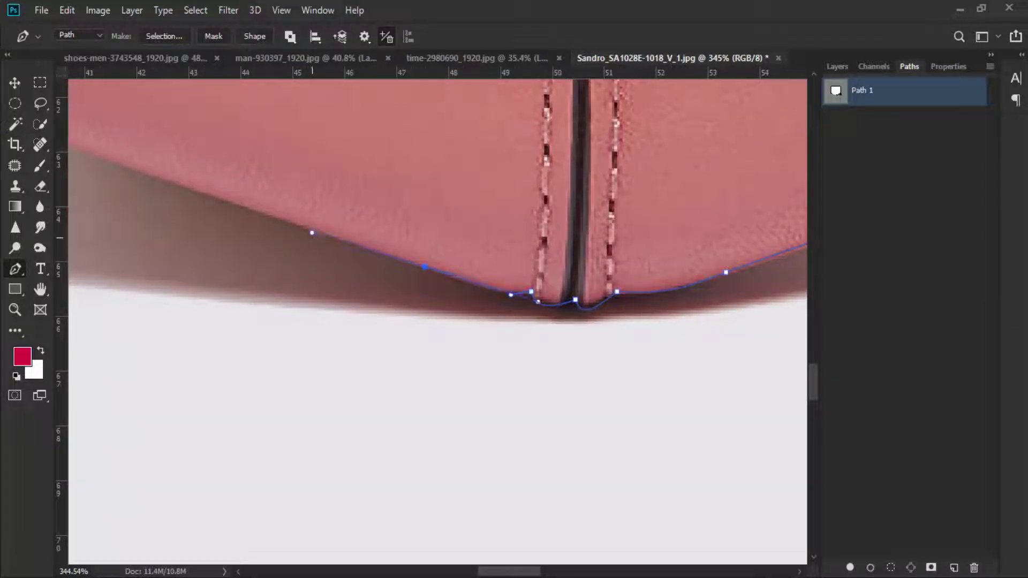
pyautogui.moveTo(352, 246); pyautogui.dragTo(877, 476)
pyautogui.click(397, 305)
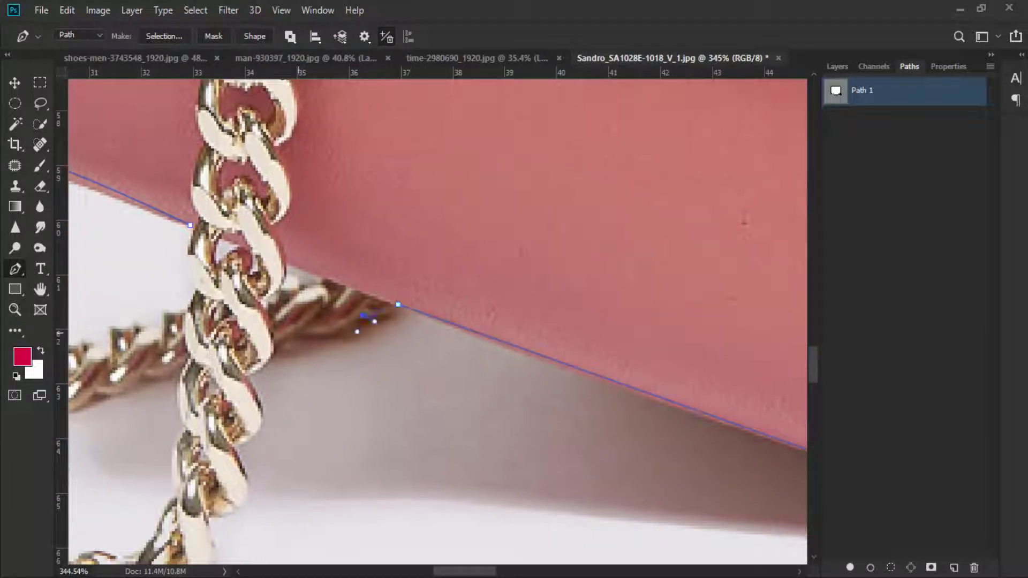
# - Trace the left chain's outer edge from the bag down the right side of the hanging links to its lowest point
pyautogui.moveTo(250, 376); pyautogui.dragTo(264, 404)
pyautogui.moveTo(265, 404); pyautogui.dragTo(363, 260)
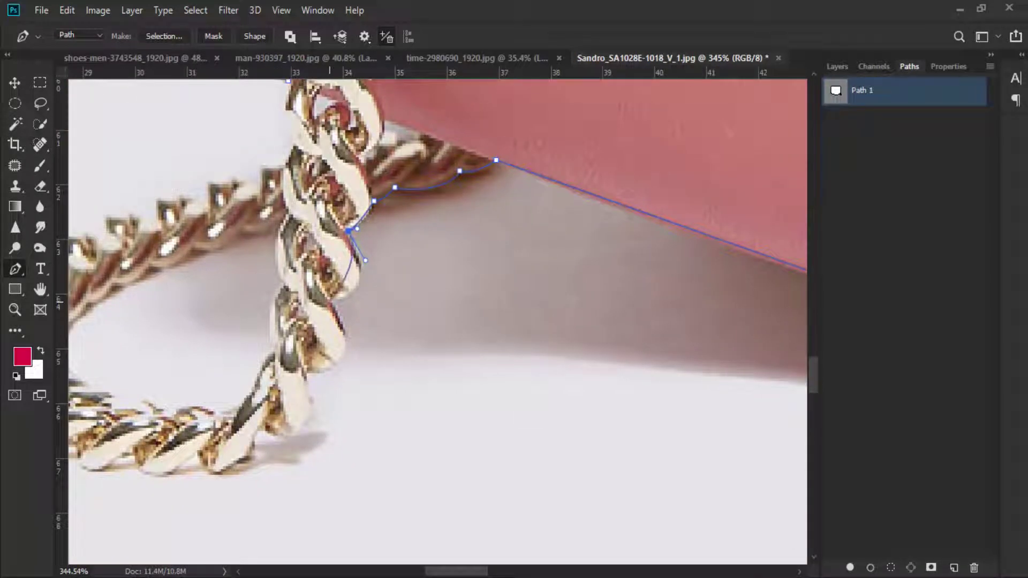
pyautogui.moveTo(329, 303); pyautogui.dragTo(303, 313)
pyautogui.moveTo(329, 302); pyautogui.dragTo(354, 347)
pyautogui.moveTo(304, 373); pyautogui.dragTo(239, 387)
pyautogui.moveTo(304, 373); pyautogui.dragTo(390, 264)
pyautogui.moveTo(372, 280); pyautogui.dragTo(354, 301)
pyautogui.moveTo(330, 282); pyautogui.dragTo(327, 303)
pyautogui.moveTo(324, 324); pyautogui.dragTo(361, 338)
pyautogui.scroll(-3, 410, 433)
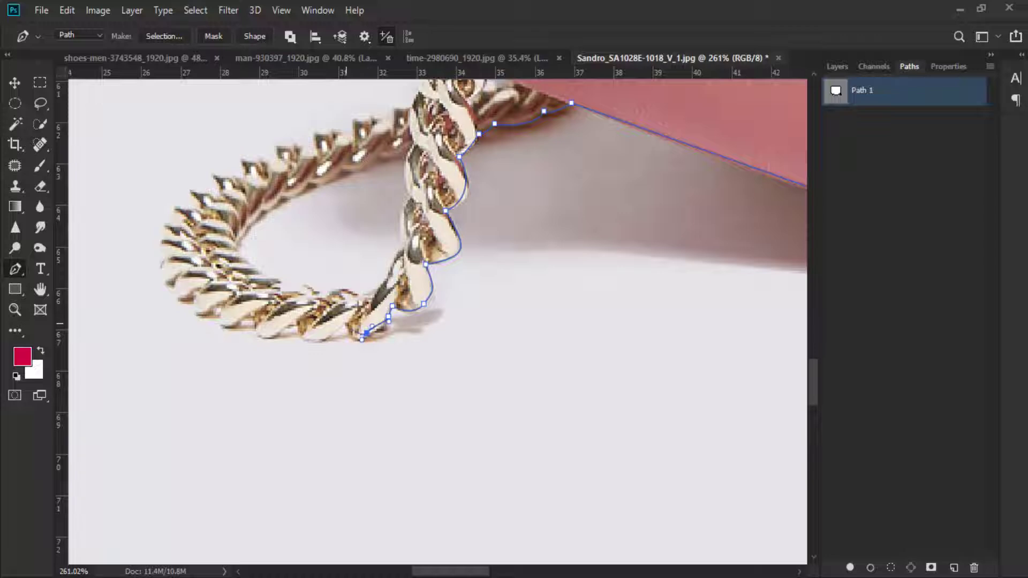
# - Continue the outline link by link along the left loop's lower edge and around its far end
pyautogui.moveTo(296, 327); pyautogui.dragTo(305, 352)
pyautogui.moveTo(258, 319); pyautogui.dragTo(255, 350)
pyautogui.moveTo(220, 305); pyautogui.dragTo(218, 334)
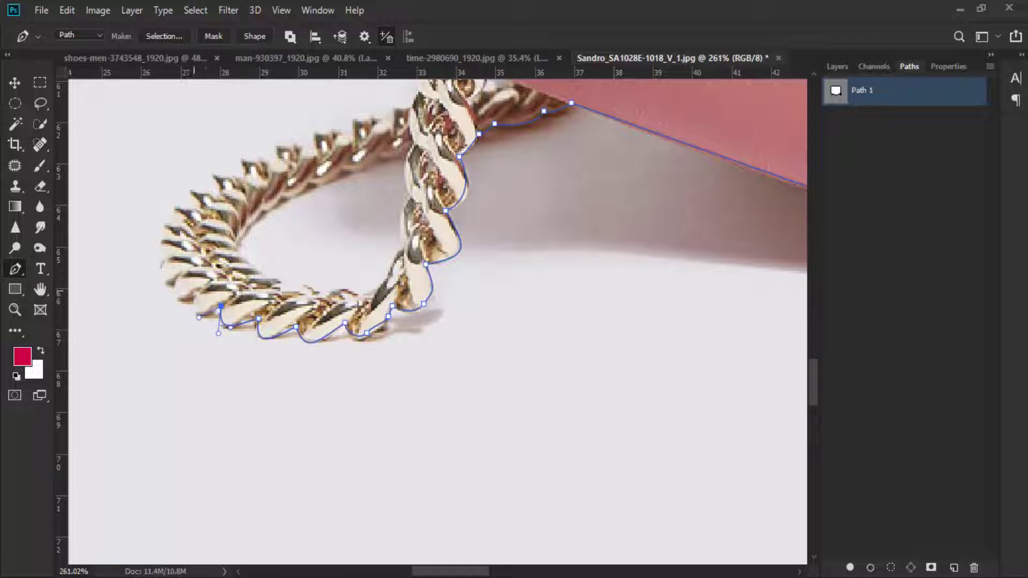
pyautogui.click(163, 254)
pyautogui.click(162, 230)
# - Trace the left loop's upper outer edge back to the hanging chain and close the bag's outer path
pyautogui.moveTo(196, 197); pyautogui.dragTo(213, 331)
pyautogui.moveTo(241, 337); pyautogui.dragTo(274, 303)
pyautogui.moveTo(307, 306); pyautogui.dragTo(315, 282)
pyautogui.moveTo(346, 291)
pyautogui.mouseDown()
pyautogui.moveTo(365, 295)
pyautogui.moveTo(351, 273)
pyautogui.mouseUp()
pyautogui.moveTo(386, 279); pyautogui.dragTo(415, 260)
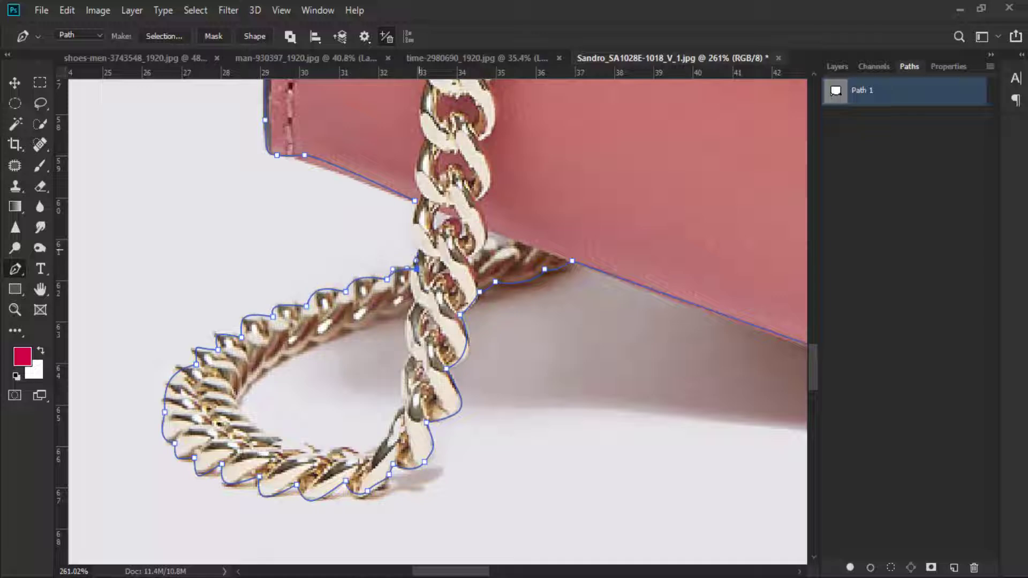
pyautogui.click(418, 248)
pyautogui.moveTo(414, 200); pyautogui.dragTo(419, 182)
# - Outline the small gap inside the left chain link at the bag's bottom edge as a closed subpath
pyautogui.click(438, 207)
pyautogui.click(452, 217)
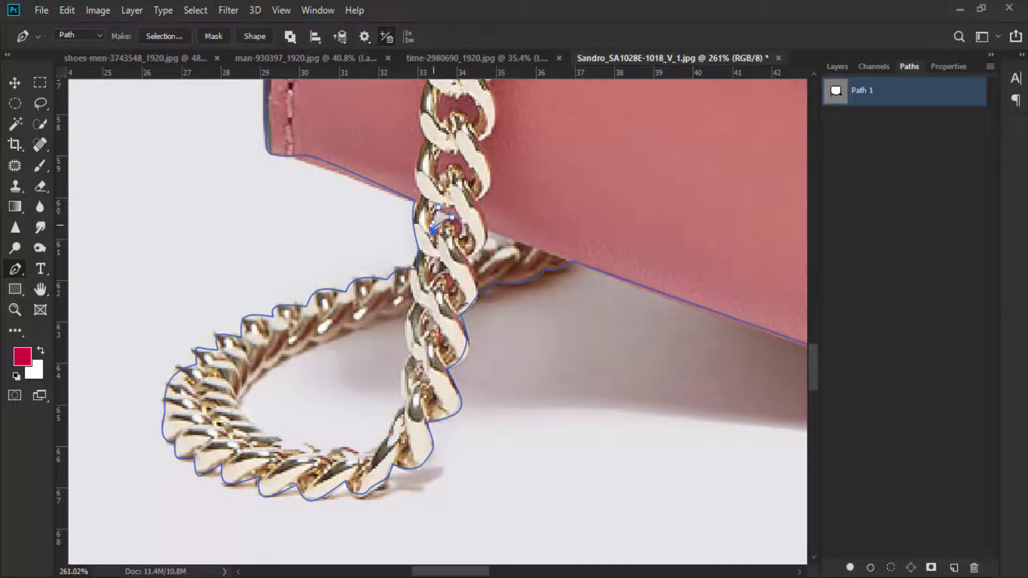
pyautogui.moveTo(433, 225); pyautogui.dragTo(433, 218)
pyautogui.click(438, 208)
# - Start an inner subpath in the left chain loop, tracing its upper inner edge to the loop's far end
pyautogui.click(404, 309)
pyautogui.click(381, 315)
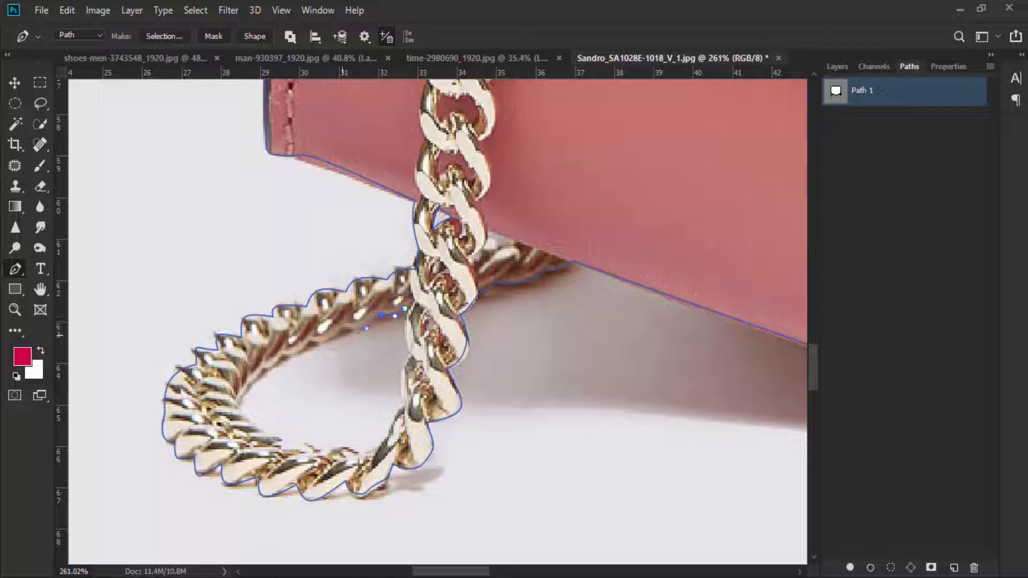
pyautogui.moveTo(346, 325); pyautogui.dragTo(340, 337)
pyautogui.moveTo(312, 339); pyautogui.dragTo(300, 334)
pyautogui.moveTo(278, 373); pyautogui.dragTo(276, 375)
pyautogui.moveTo(259, 367); pyautogui.dragTo(246, 394)
pyautogui.moveTo(238, 401); pyautogui.dragTo(324, 445)
# - Trace the left loop's lower inner edge and up the hanging links to close the inner subpath
pyautogui.click(279, 437)
pyautogui.moveTo(318, 450); pyautogui.dragTo(335, 445)
pyautogui.moveTo(360, 454); pyautogui.dragTo(387, 439)
pyautogui.moveTo(401, 406); pyautogui.dragTo(398, 372)
pyautogui.moveTo(408, 358); pyautogui.dragTo(403, 340)
pyautogui.click(405, 309)
# - Outline the opening inside the right chain loop along its inner edges and the hanging links as a closed subpath
pyautogui.scroll(-18, 415, 324)
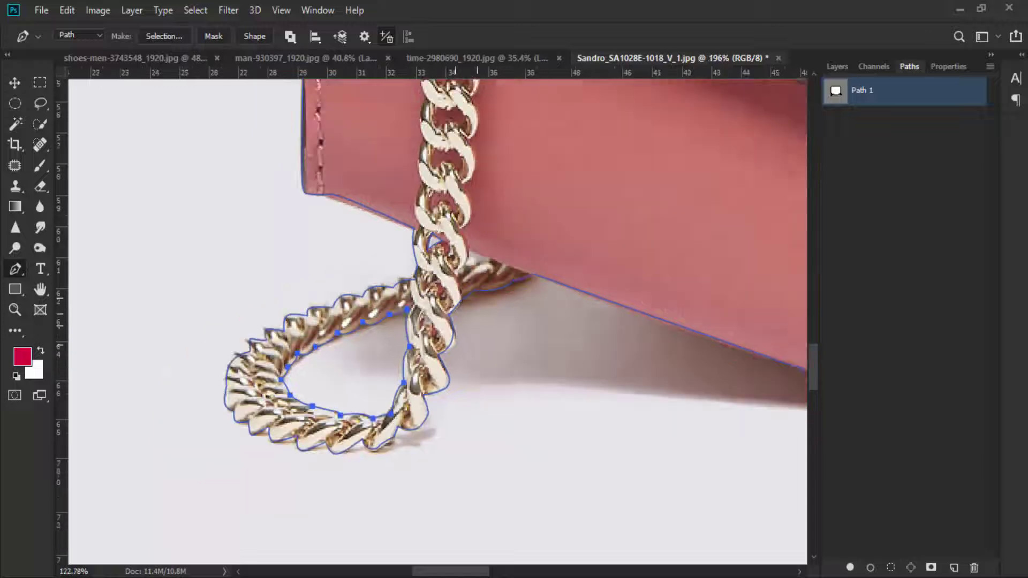
pyautogui.scroll(15, 510, 335)
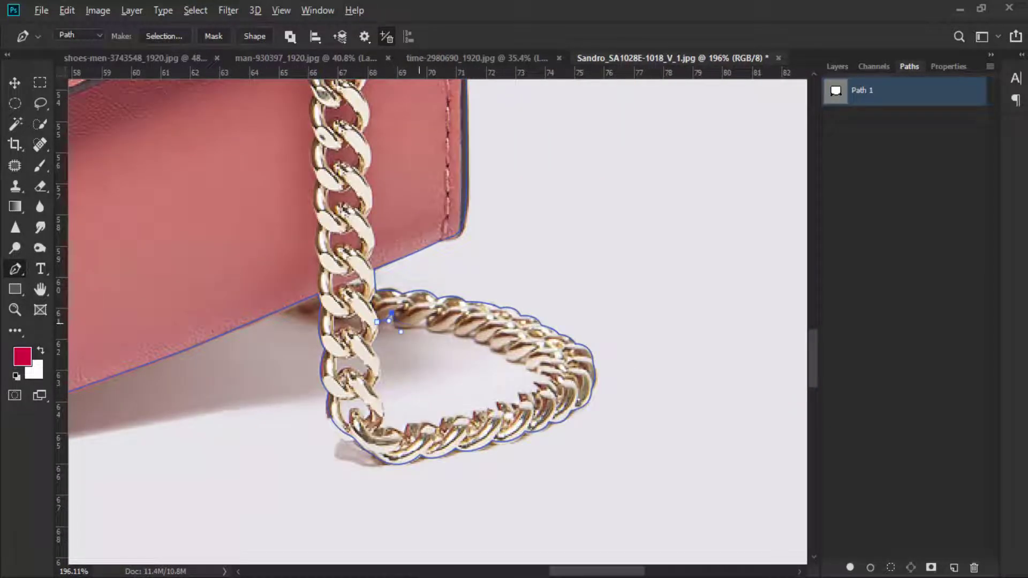
pyautogui.moveTo(422, 321)
pyautogui.mouseDown()
pyautogui.moveTo(429, 313)
pyautogui.moveTo(428, 337)
pyautogui.mouseUp()
pyautogui.moveTo(450, 327); pyautogui.dragTo(456, 340)
pyautogui.moveTo(470, 334); pyautogui.dragTo(508, 363)
pyautogui.keyDown('ctrl'); pyautogui.click(406, 333); pyautogui.keyUp('ctrl')
pyautogui.click(488, 343)
pyautogui.moveTo(523, 363); pyautogui.dragTo(374, 380)
pyautogui.click(537, 373)
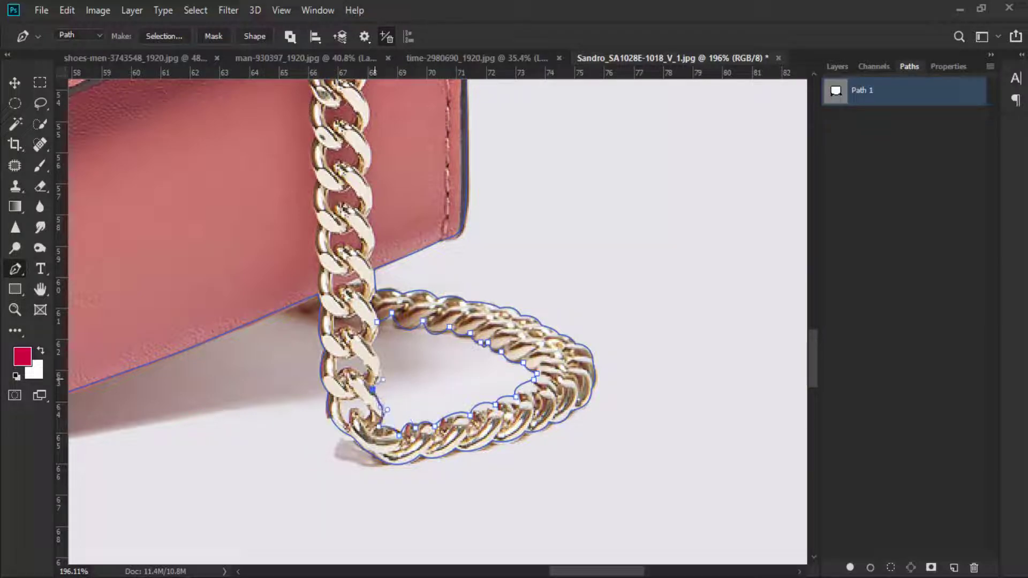
pyautogui.moveTo(368, 342); pyautogui.dragTo(353, 327)
# - Outline the first link gap below the bag's bottom edge in the right hanging chain as a closed subpath
pyautogui.scroll(4, 348, 321)
pyautogui.click(329, 314)
pyautogui.click(327, 331)
pyautogui.click(370, 338)
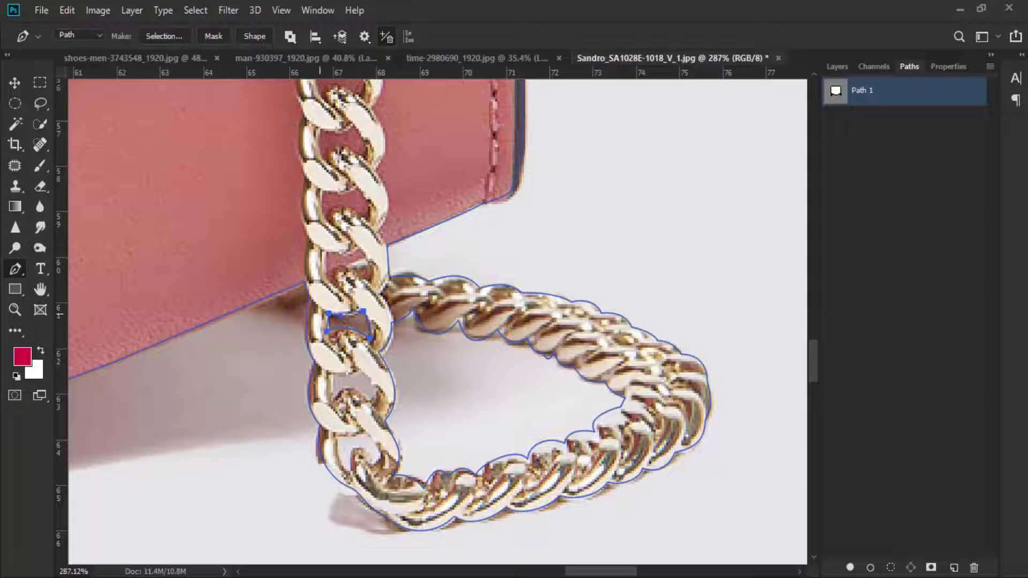
# - Outline the next link gap down in the right hanging chain as another closed subpath
pyautogui.moveTo(331, 372); pyautogui.dragTo(355, 321)
pyautogui.click(320, 301)
pyautogui.click(319, 325)
pyautogui.moveTo(362, 331); pyautogui.dragTo(299, 297)
pyautogui.click(345, 301)
pyautogui.click(321, 301)
# - Outline the lowest link gap at the bottom of the right hanging chain as a closed subpath
pyautogui.click(269, 293)
pyautogui.moveTo(285, 332); pyautogui.dragTo(315, 325)
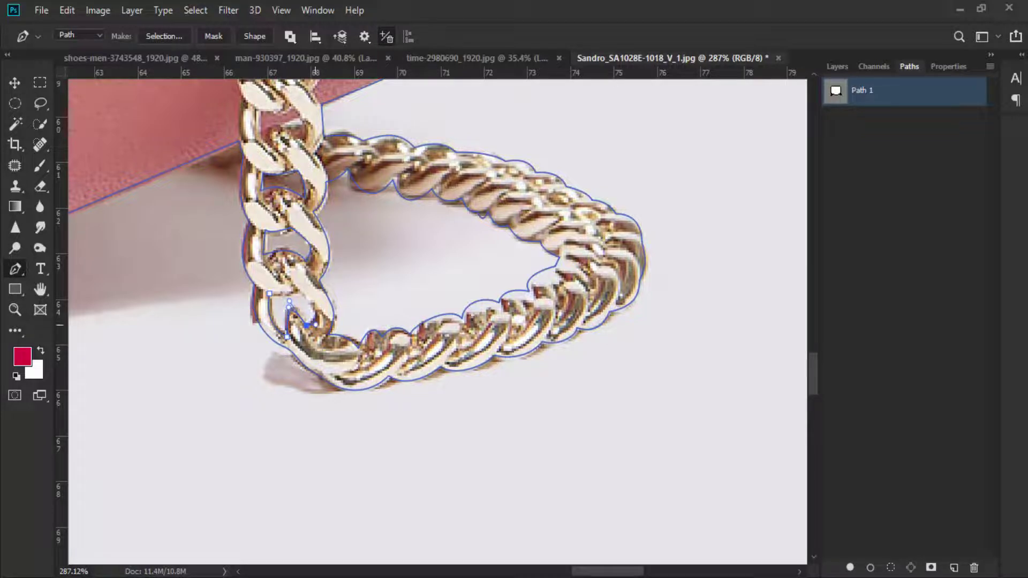
pyautogui.click(269, 293)
# - Try to convert the handbag path into a new anti-aliased selection with a 0.5-pixel feather radius
pyautogui.scroll(-12, 287, 272)
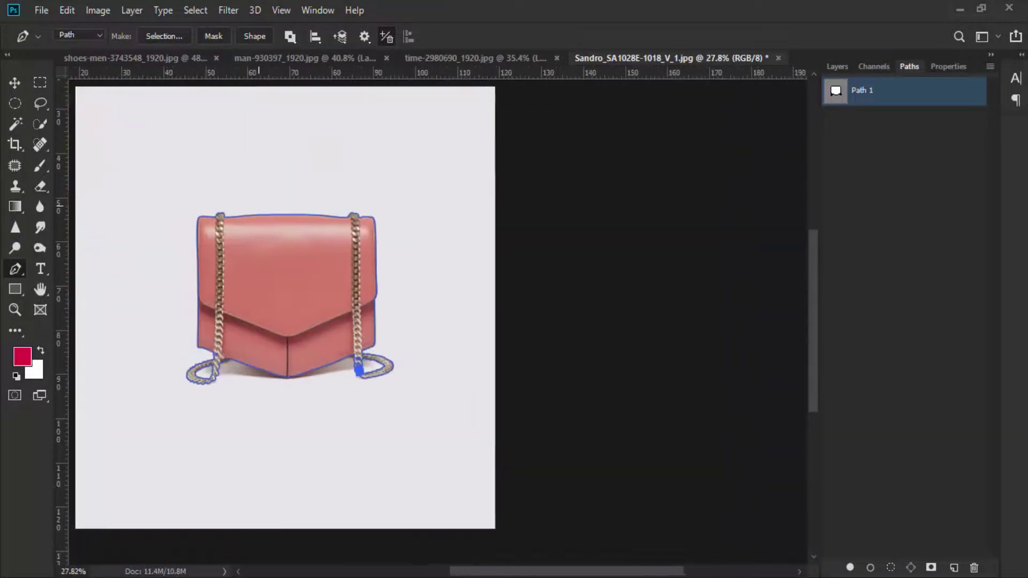
pyautogui.scroll(2, 343, 273)
pyautogui.moveTo(343, 273); pyautogui.dragTo(492, 289)
pyautogui.rightClick(838, 92)
pyautogui.click(883, 135)
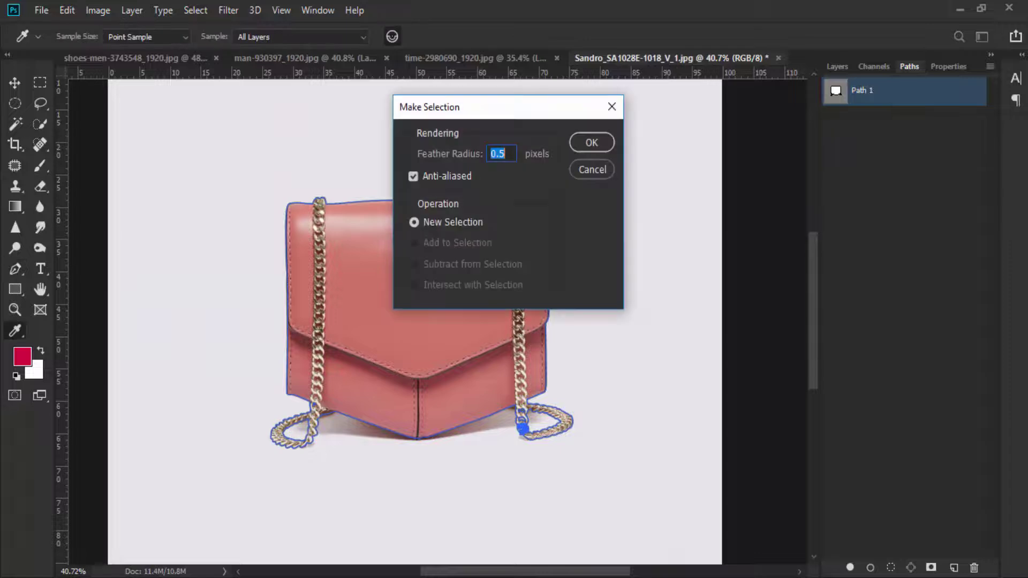
pyautogui.press('Return')
pyautogui.click(837, 66)
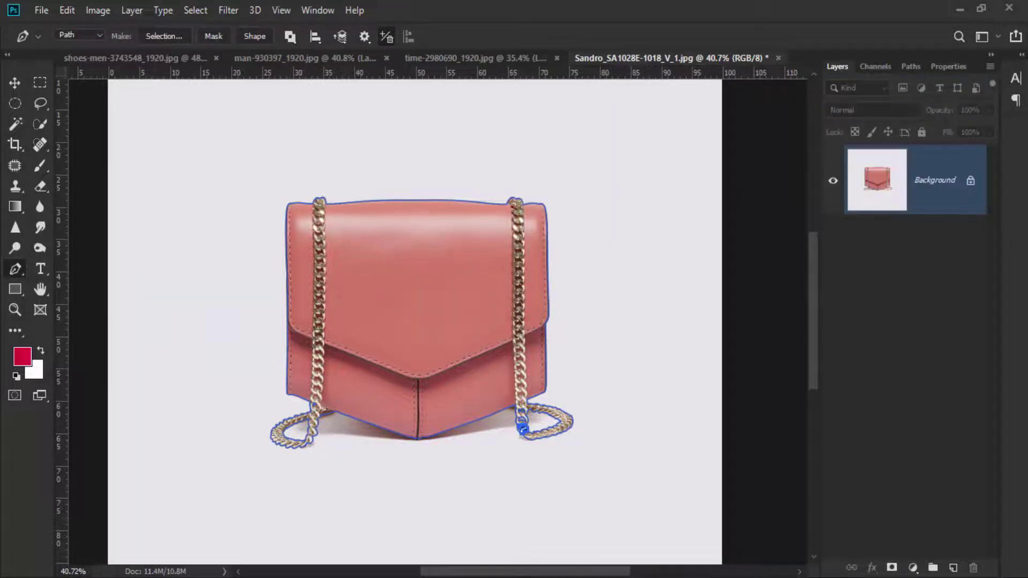
# - Reselect Path 1, make a new selection from it with a 0.5-pixel feather, and copy the handbag onto a new layer
pyautogui.scroll(5, 521, 429)
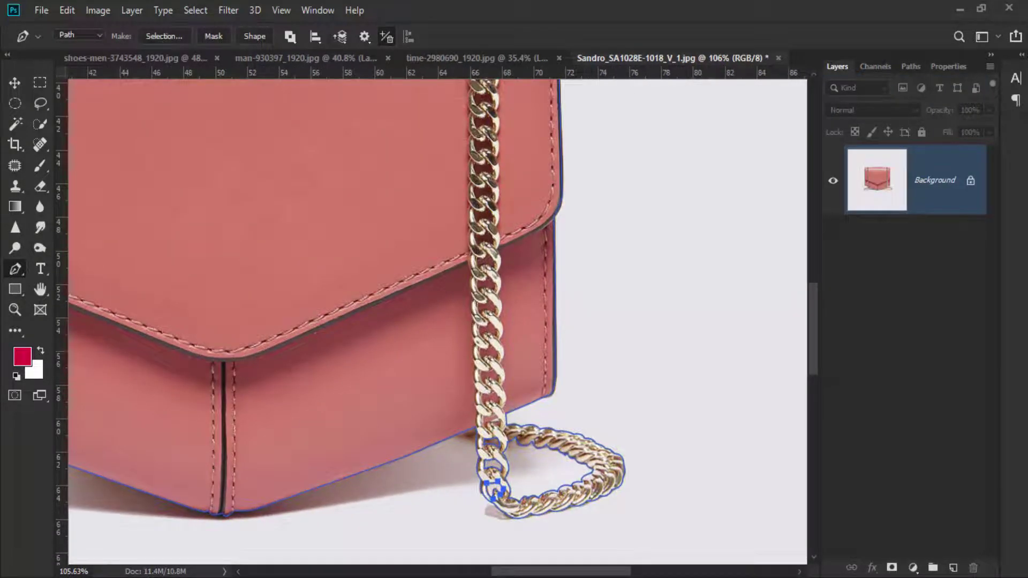
pyautogui.click(910, 67)
pyautogui.click(892, 155)
pyautogui.click(878, 91)
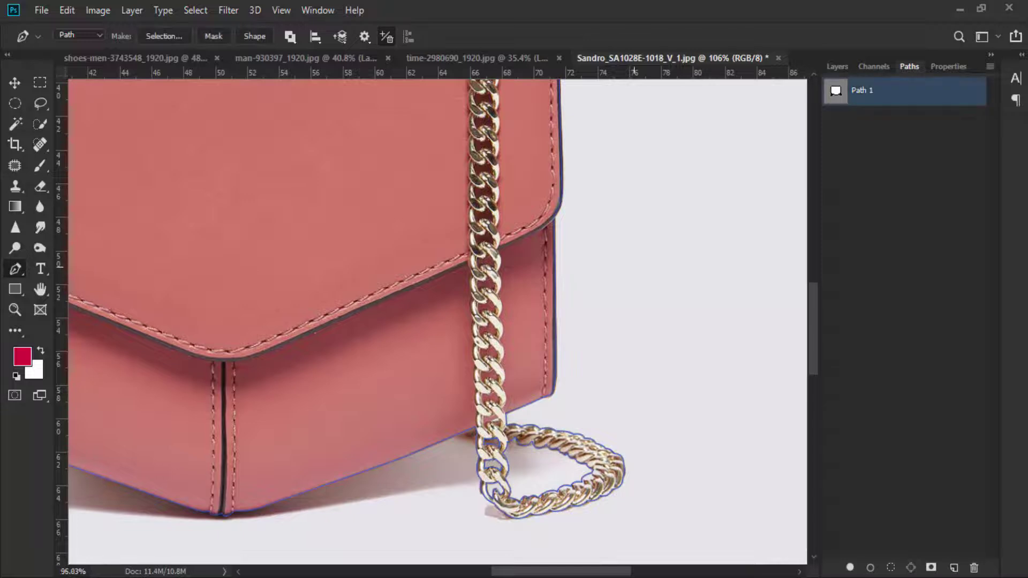
pyautogui.scroll(-8, 633, 267)
pyautogui.moveTo(599, 267); pyautogui.dragTo(606, 356)
pyautogui.rightClick(877, 100)
pyautogui.click(883, 151)
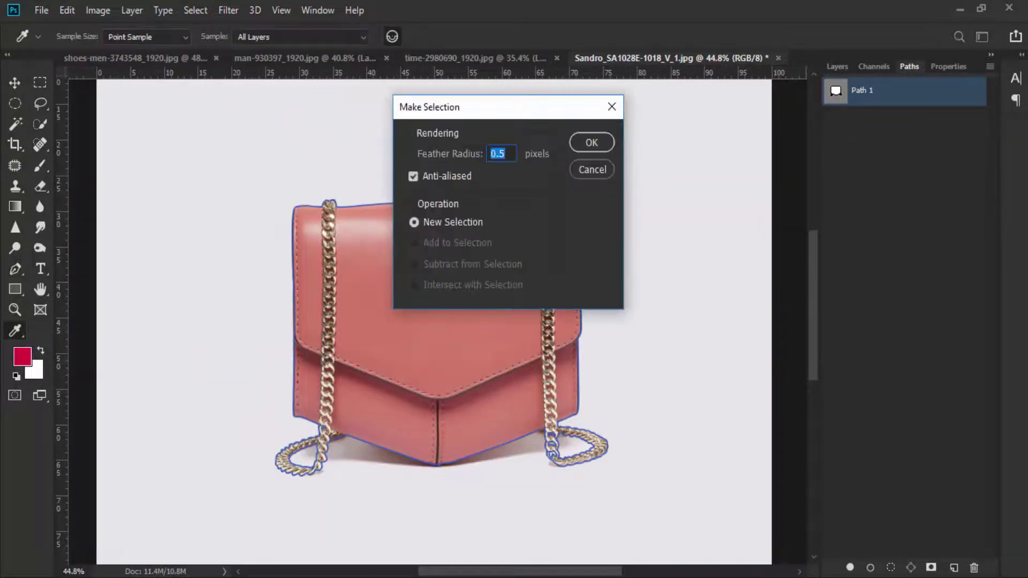
pyautogui.click(591, 142)
pyautogui.click(837, 67)
pyautogui.hotkey('ctrl', 'j')
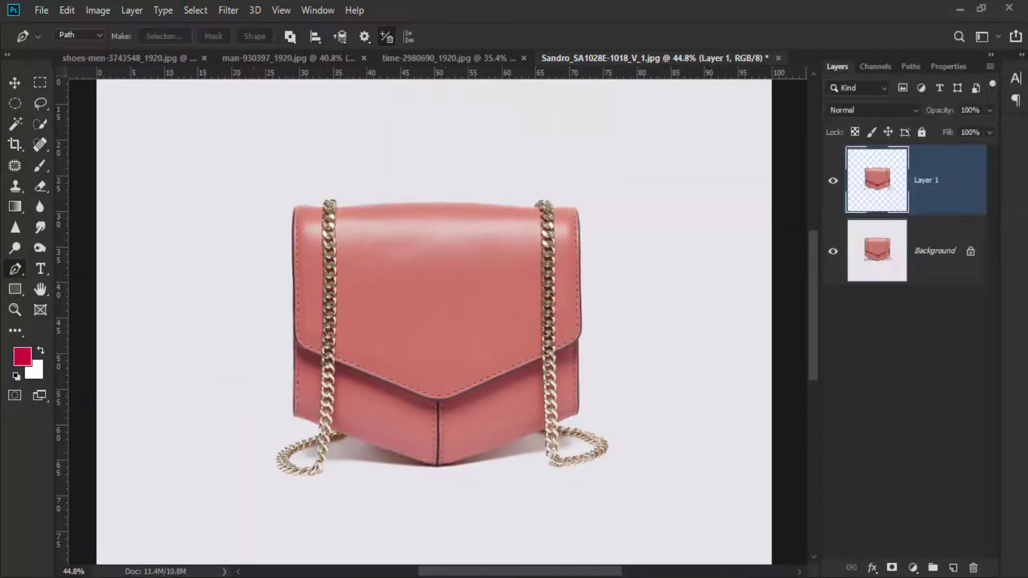
# - Add a new layer between the handbag cutout and the Background layer and fill it with white
pyautogui.scroll(-3, 418, 292)
pyautogui.scroll(3, 538, 351)
pyautogui.click(832, 251)
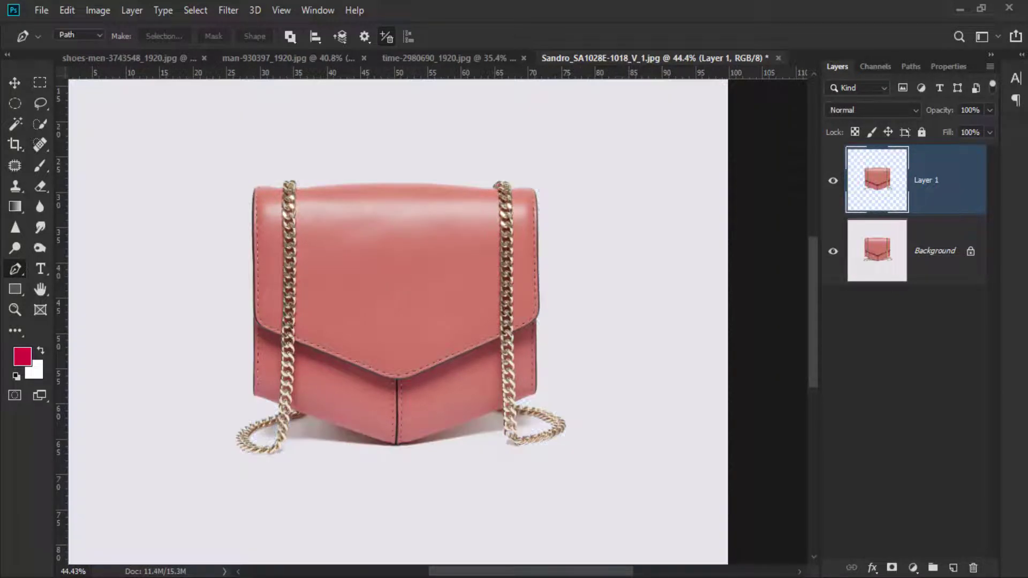
pyautogui.click(953, 568)
pyautogui.moveTo(931, 185); pyautogui.dragTo(931, 283)
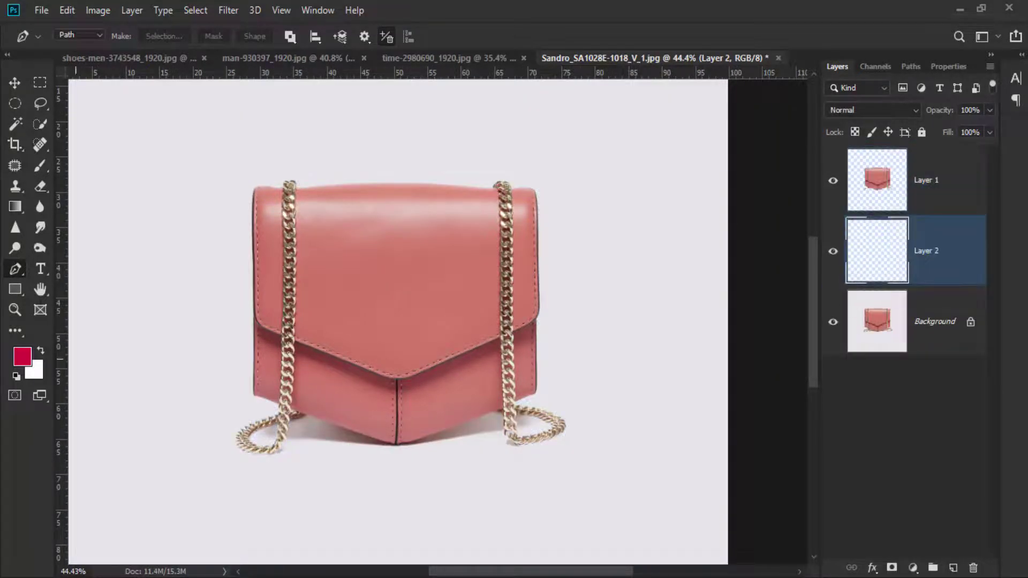
pyautogui.hotkey('ctrl', 'BackSpace')
# - Toggle layer visibility to compare the handbag cutout on white with the original photo
pyautogui.scroll(-2, 334, 276)
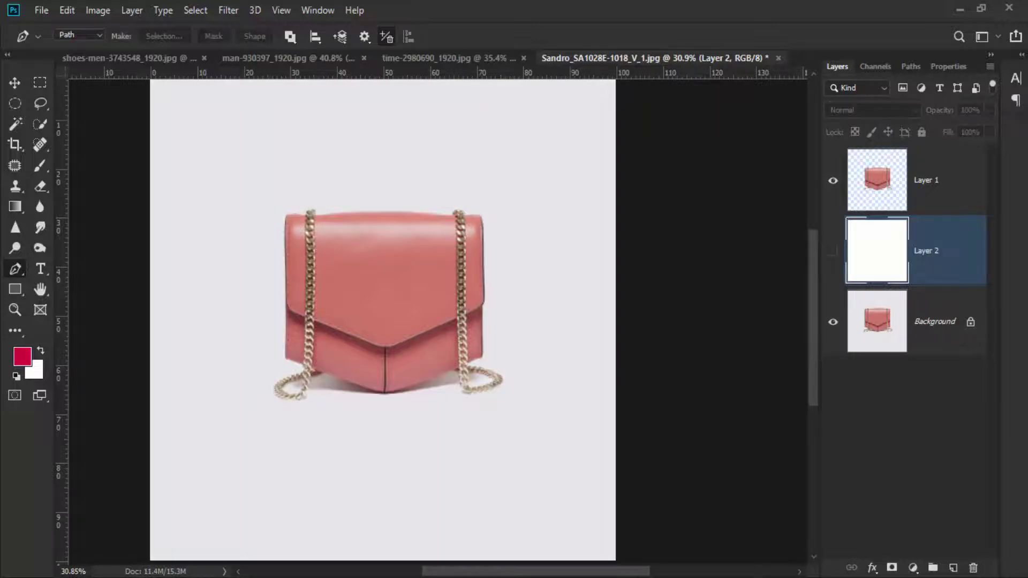
pyautogui.scroll(-1, 305, 317)
pyautogui.moveTo(302, 323); pyautogui.dragTo(334, 335)
pyautogui.click(833, 180)
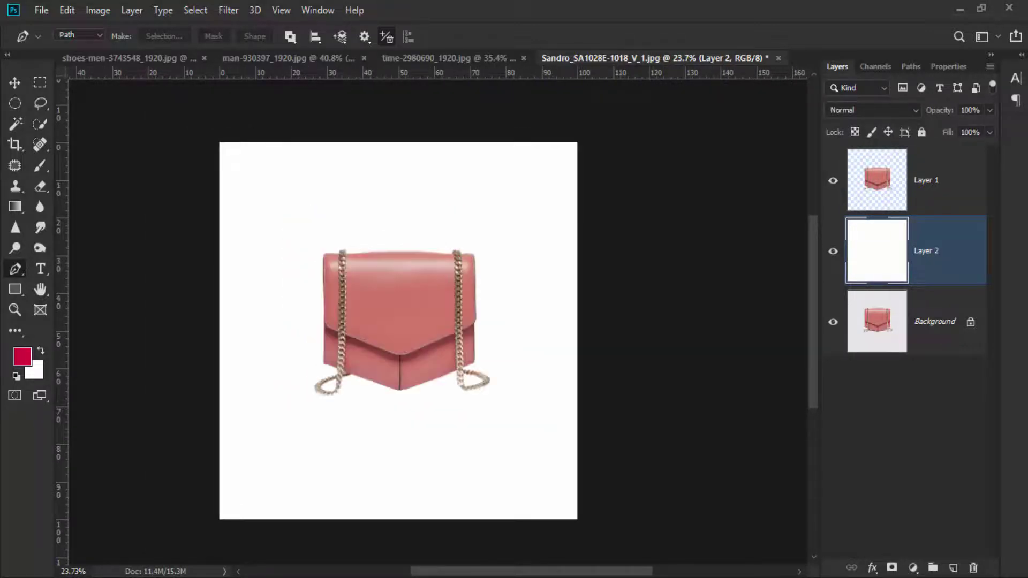
pyautogui.click(833, 251)
pyautogui.click(832, 321)
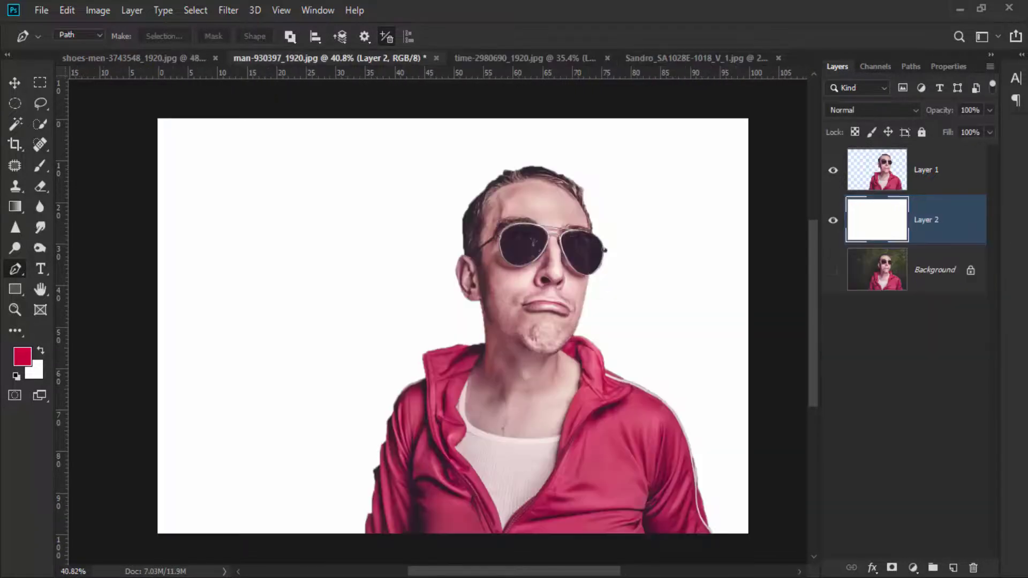
# - Switch to the shoes document and hide its Background layer to leave the shoes on transparency
pyautogui.hotkey('ctrl', 'shift', 'Tab')
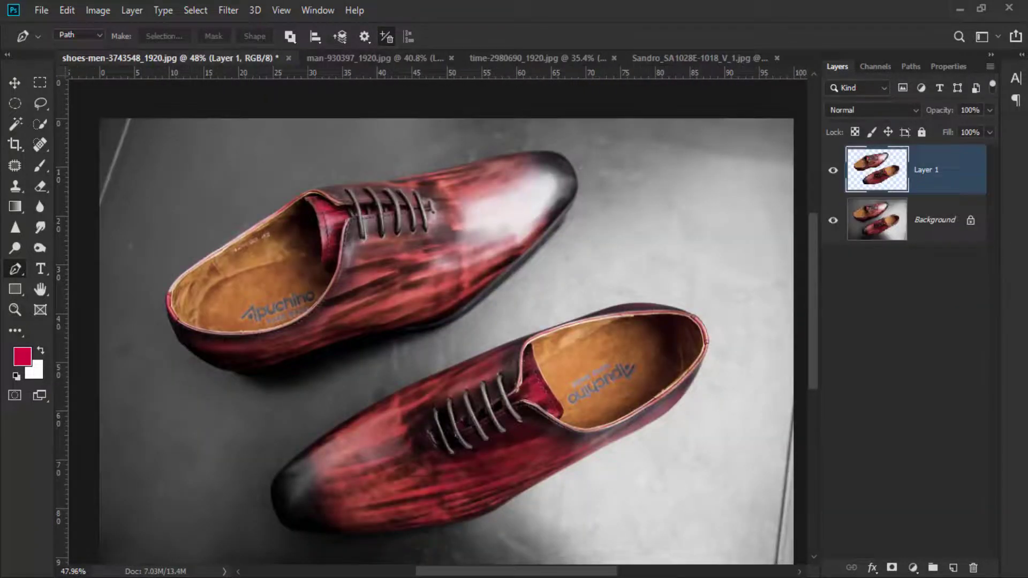
pyautogui.click(832, 220)
pyautogui.click(832, 220)
pyautogui.click(833, 220)
pyautogui.scroll(-2, 496, 313)
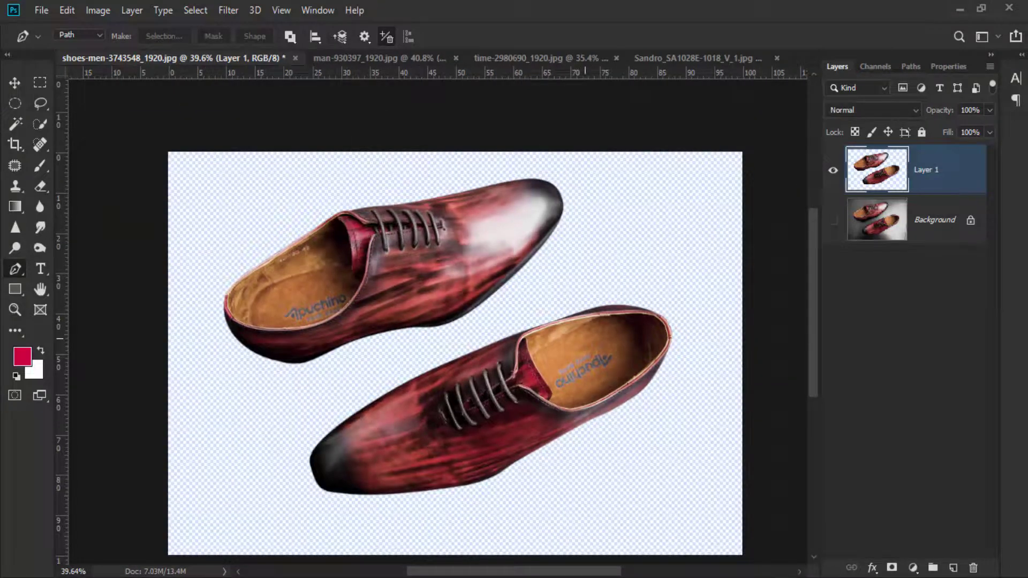